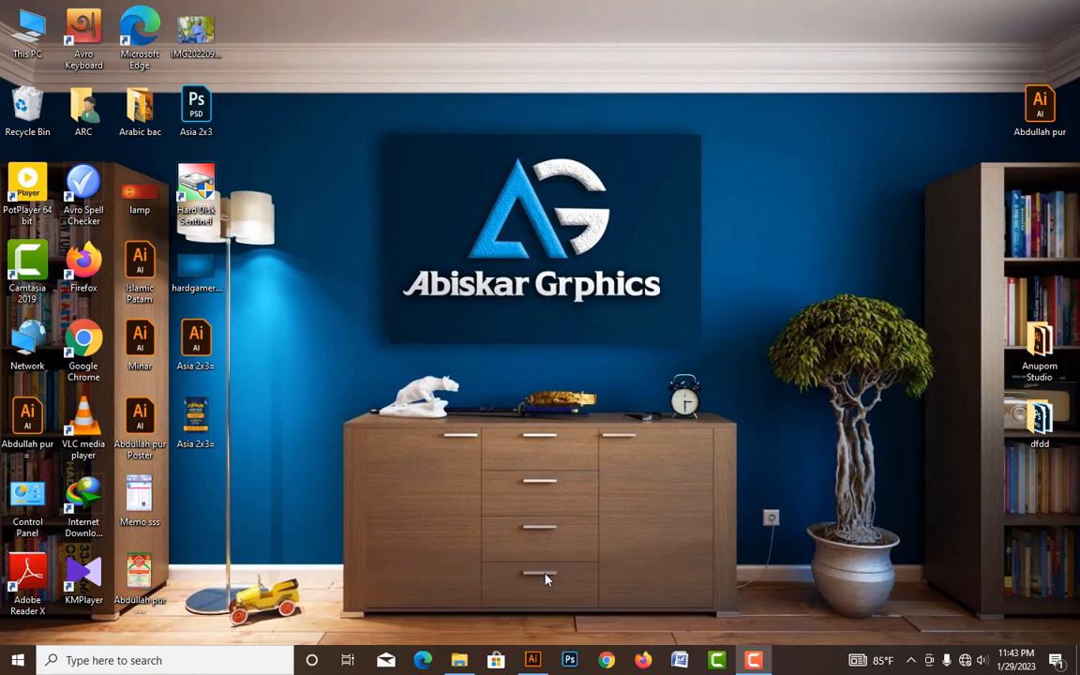
# - Switch to Illustrator and create a new portrait CMYK document, 8.268 in wide by 11.693 in high
pyautogui.click(532, 660)
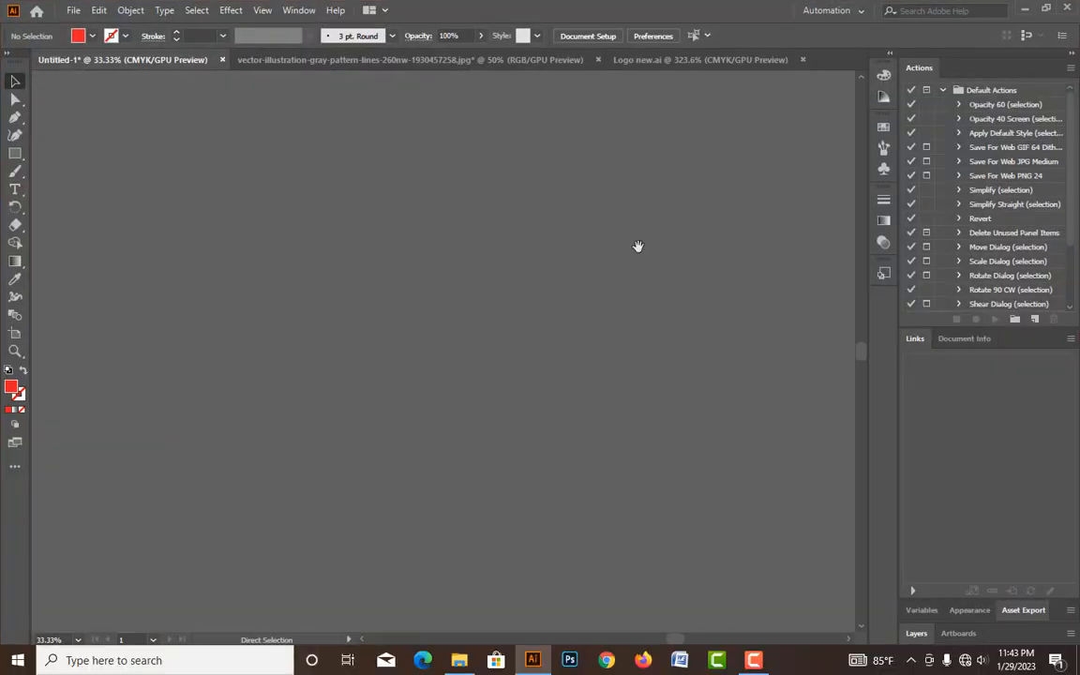
pyautogui.hotkey('ctrl', 'n')
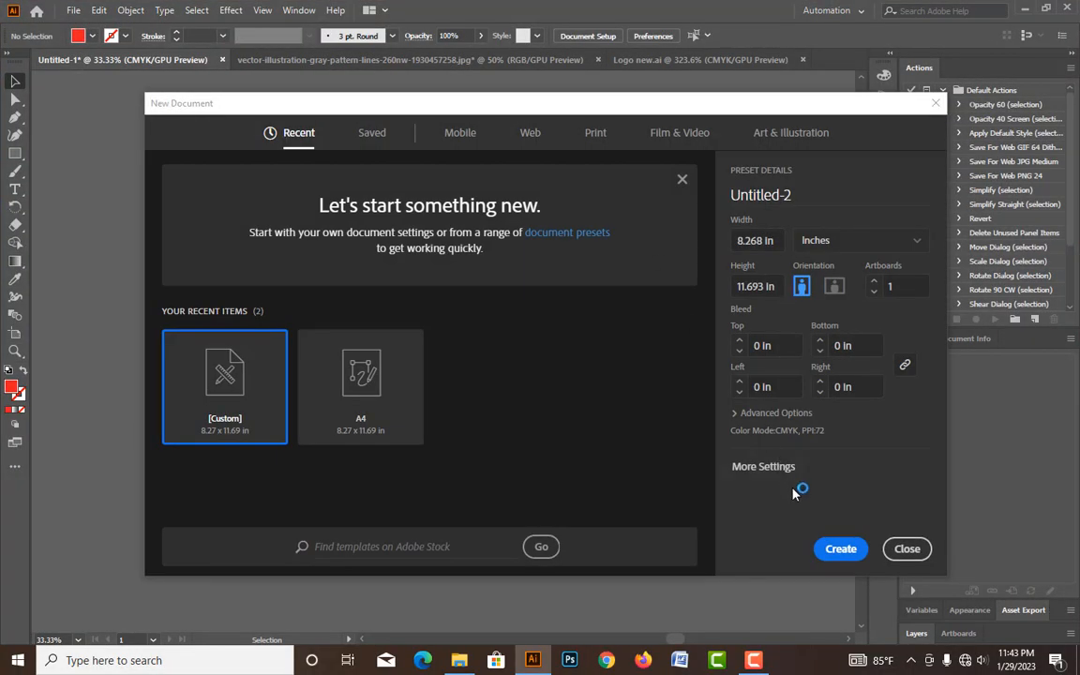
pyautogui.press('Return')
pyautogui.moveTo(748, 306); pyautogui.dragTo(576, 303)
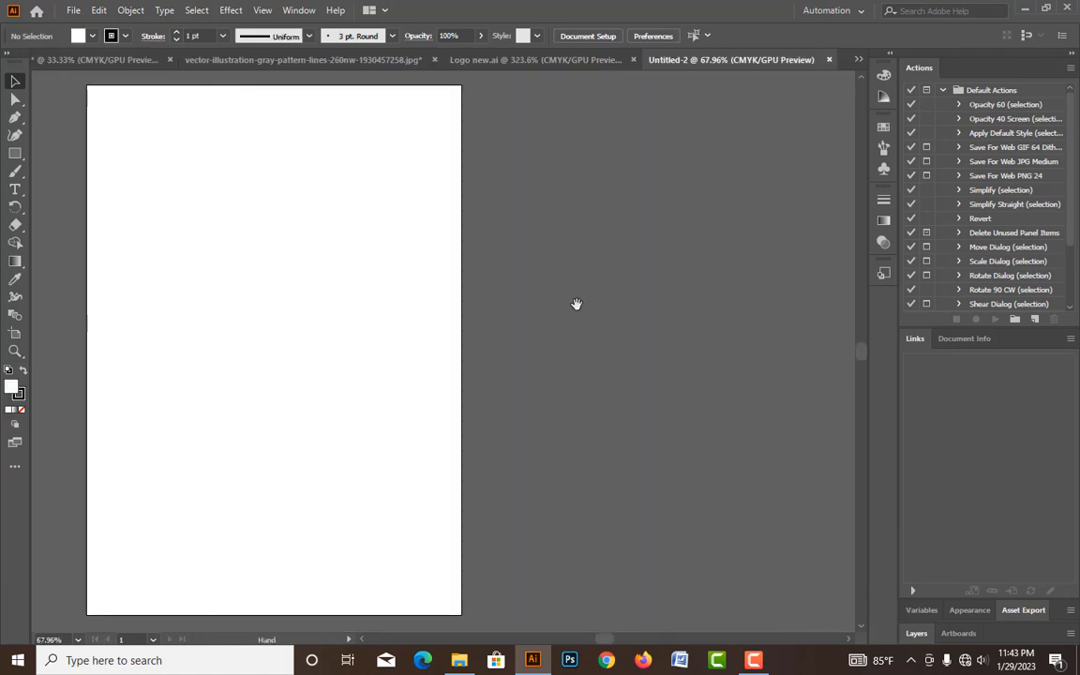
pyautogui.moveTo(659, 298); pyautogui.dragTo(538, 297)
pyautogui.hotkey('ctrl', '-')
pyautogui.hotkey('ctrl', '+')
pyautogui.hotkey('ctrl', '-')
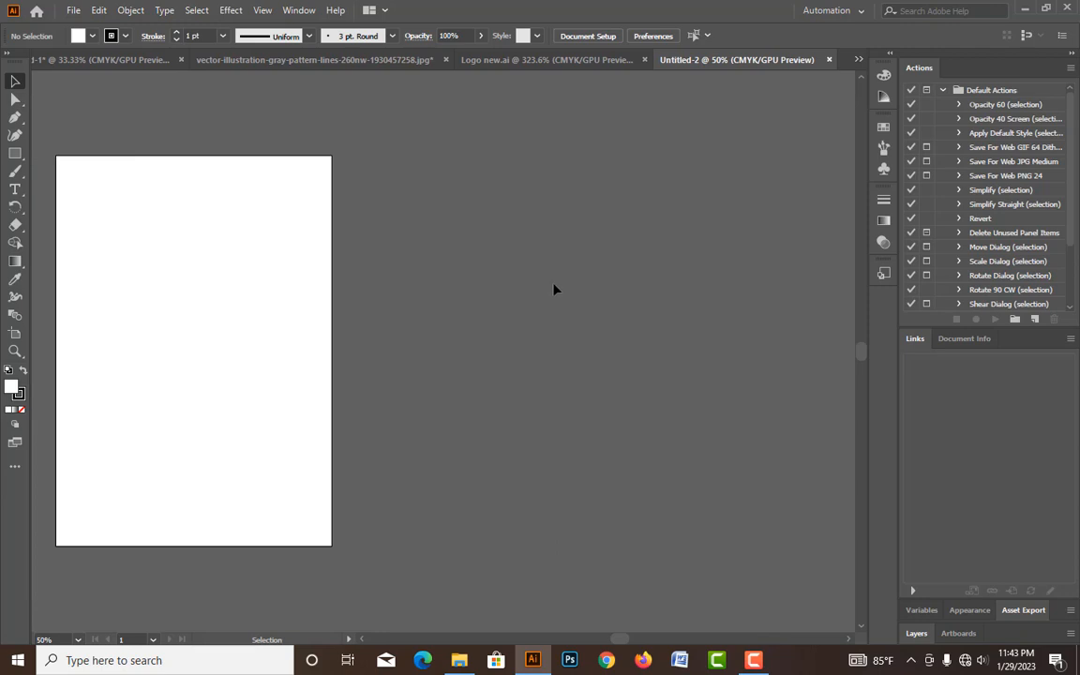
# - Draw a white rectangle 24 in wide and 36 in high beside the artboard
pyautogui.click(15, 153)
pyautogui.click(474, 222)
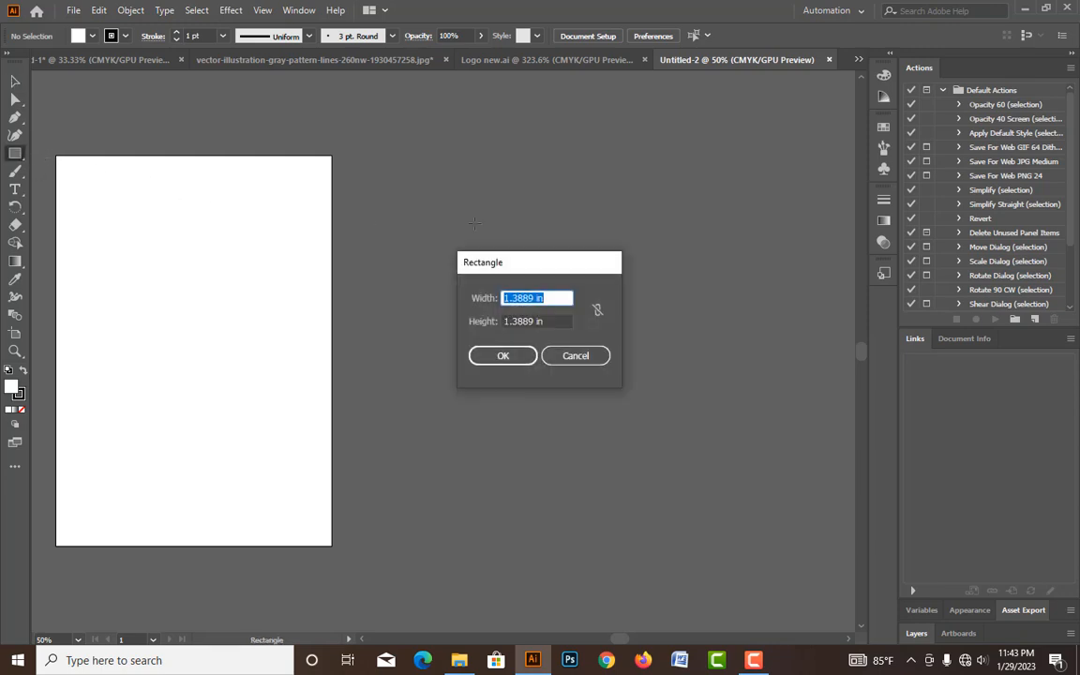
pyautogui.write('24')
pyautogui.press('Tab')
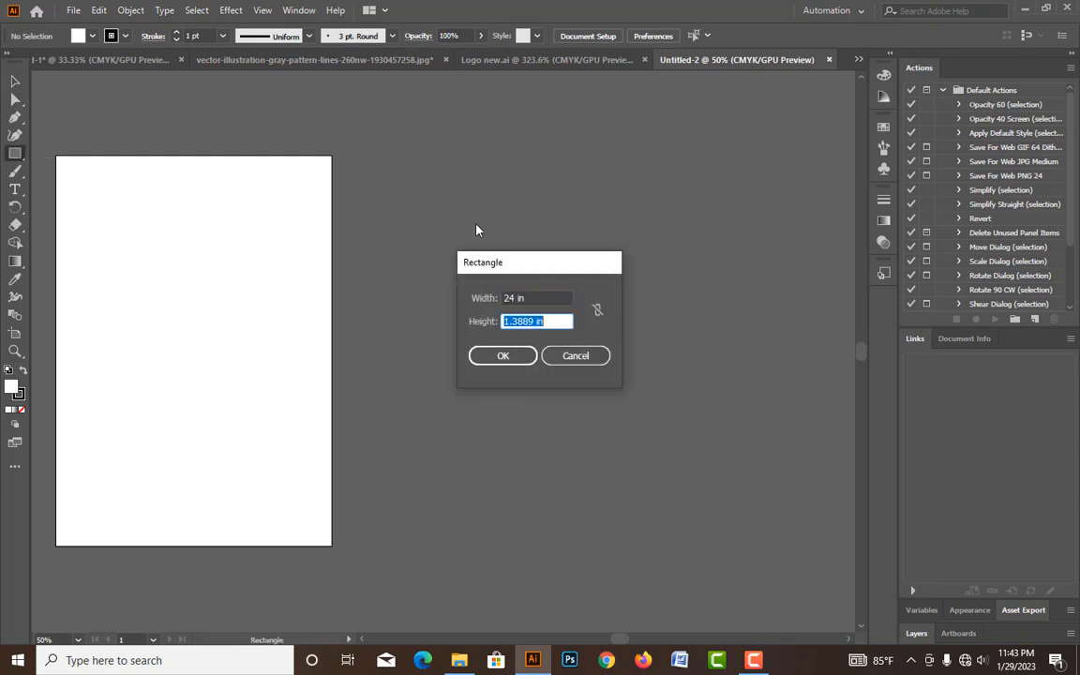
pyautogui.write('36')
pyautogui.press('Return')
pyautogui.hotkey('ctrl', '-')
pyautogui.hotkey('ctrl', '-')
pyautogui.hotkey('ctrl', '-')
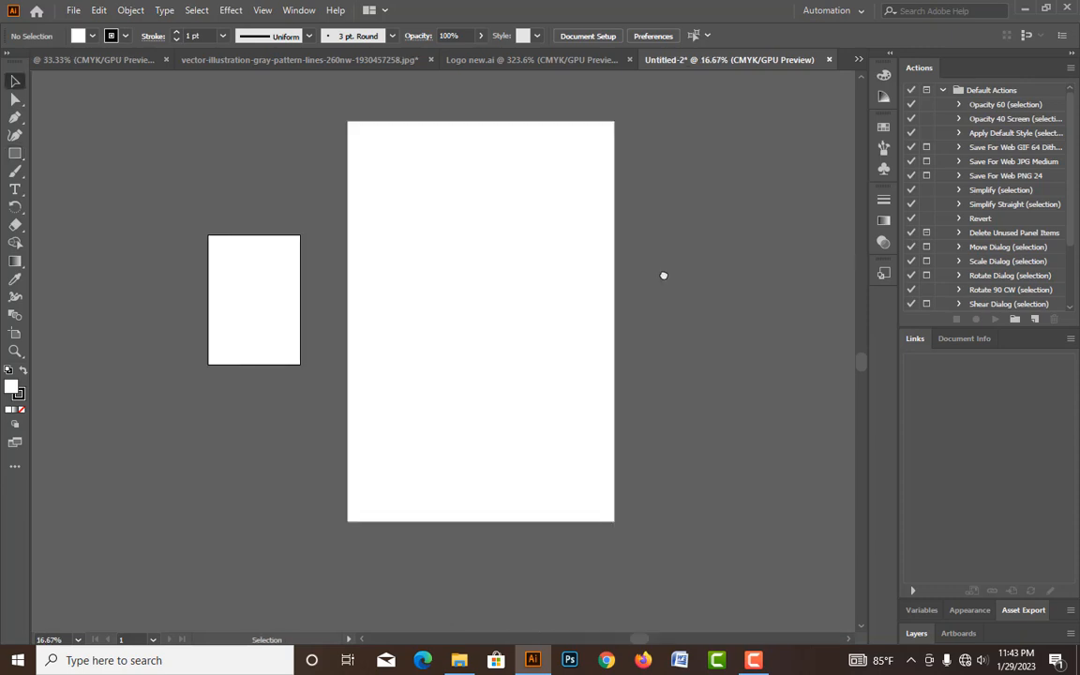
# - Duplicate the rectangle in place, shorten the copy from below to about 23.69 in high, and fill it with C 100, M 100, Y 0, K 0
pyautogui.click(594, 292)
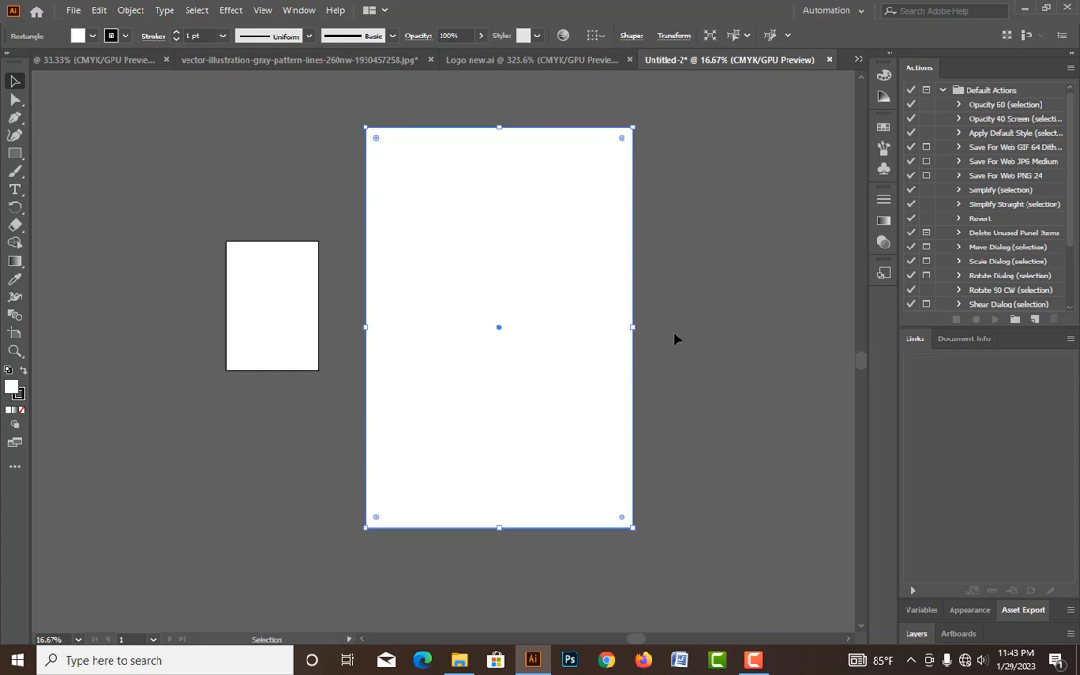
pyautogui.press('a')
pyautogui.press('v')
pyautogui.moveTo(503, 493); pyautogui.dragTo(511, 390)
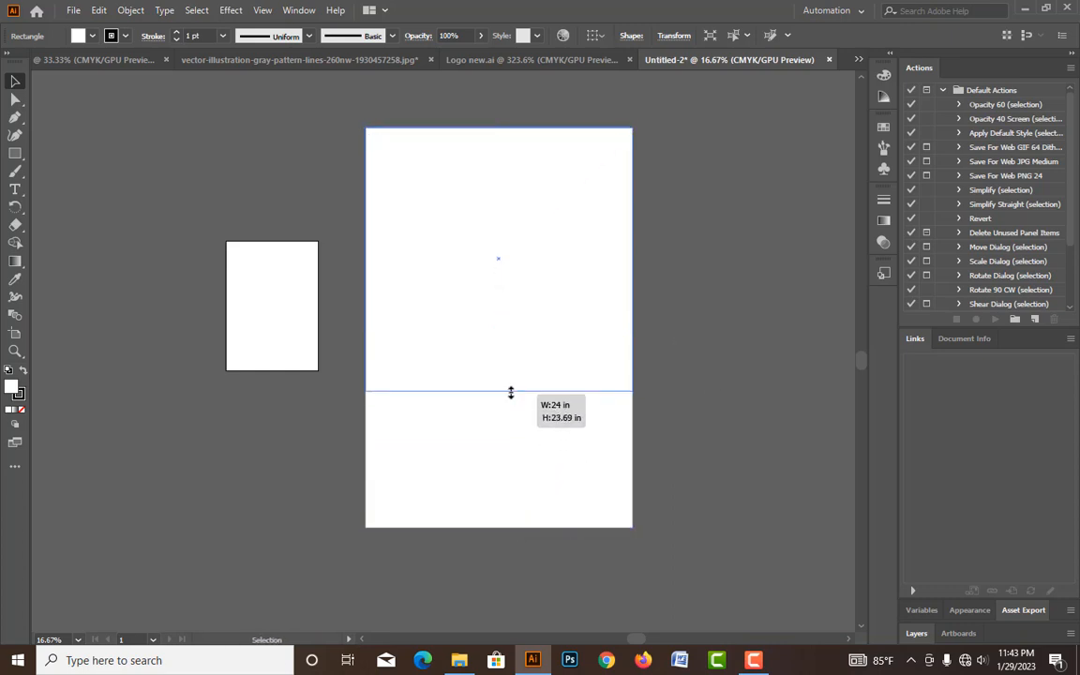
pyautogui.click(882, 76)
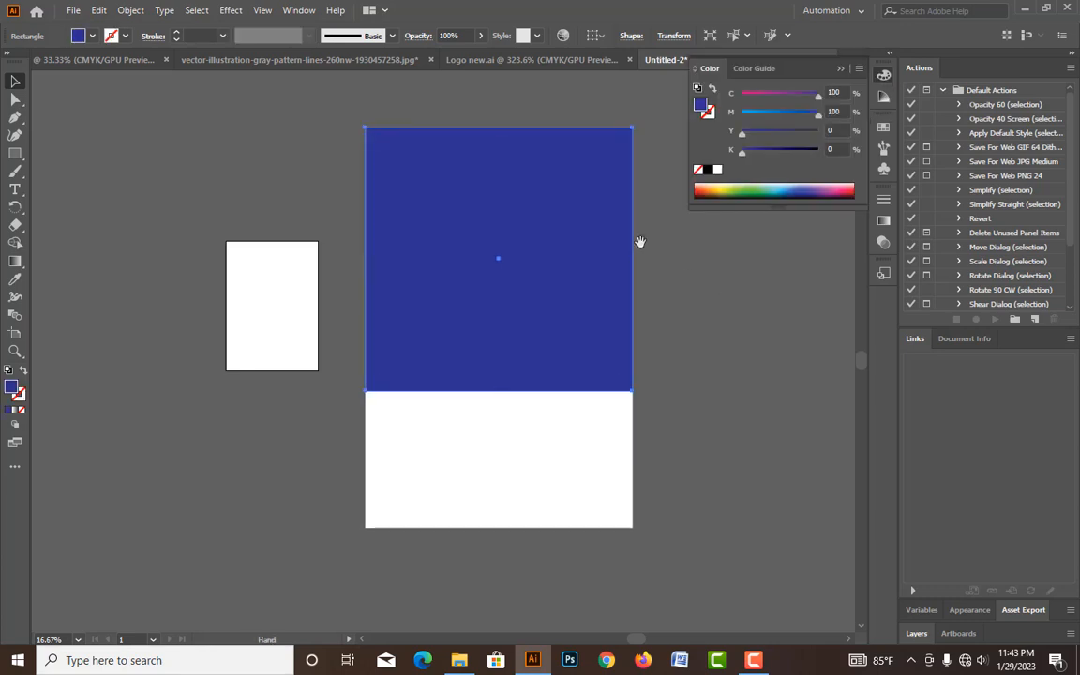
pyautogui.moveTo(640, 239); pyautogui.dragTo(550, 265)
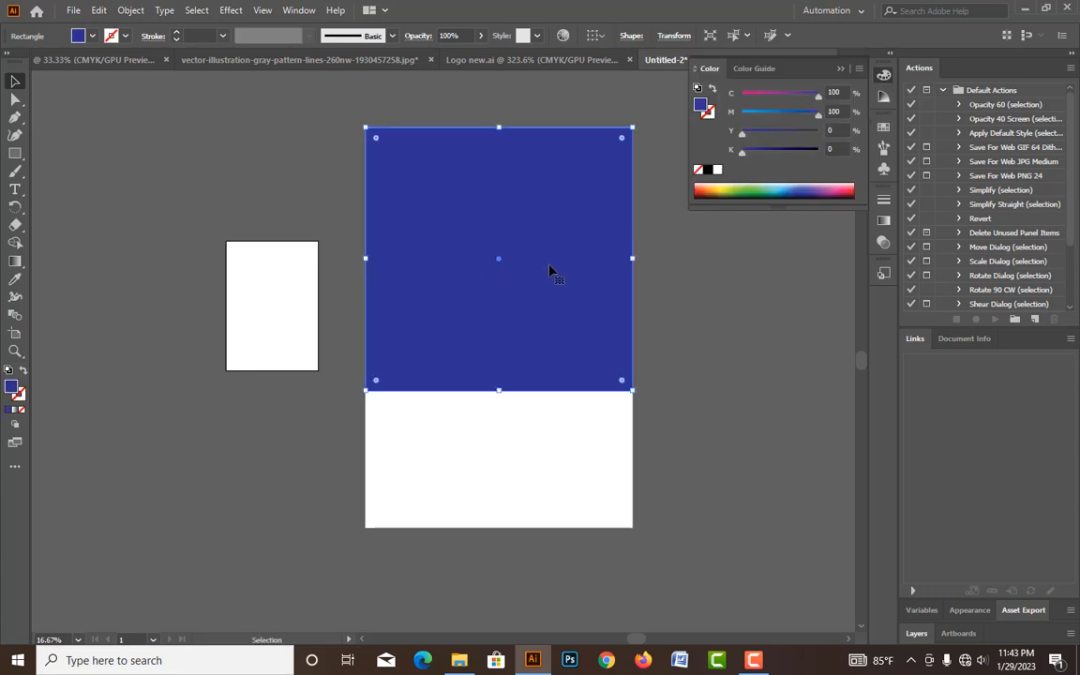
# - Apply a linear gradient to the shortened rectangle and set its end stop to C 100, M 100, Y 0, K 0
pyautogui.click(881, 225)
pyautogui.click(802, 311)
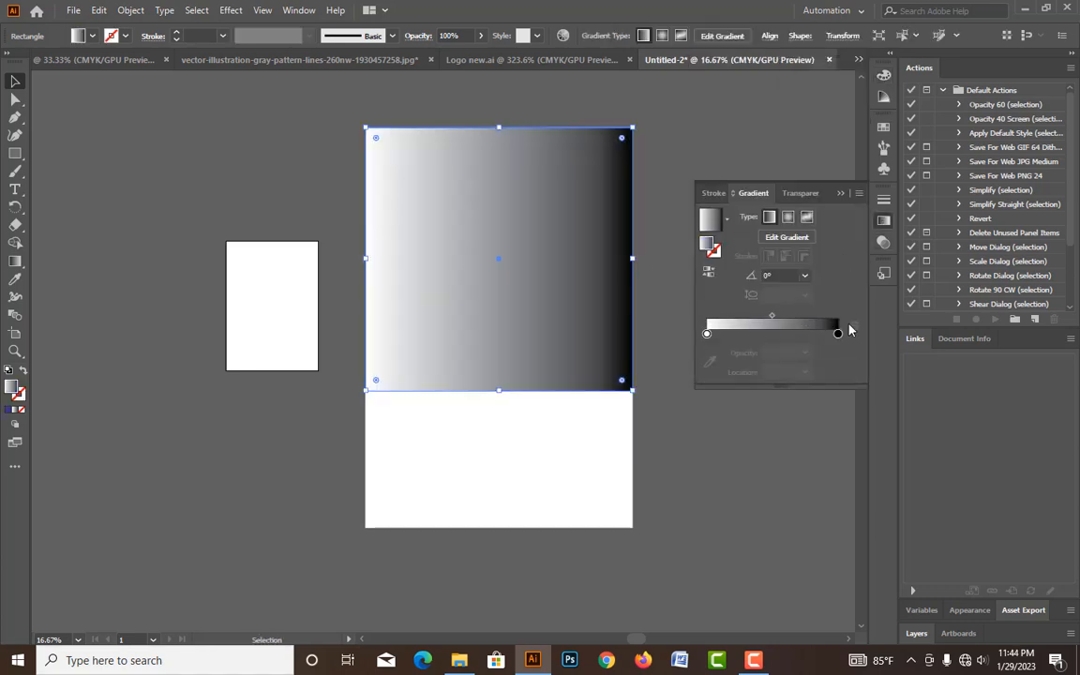
pyautogui.click(838, 335)
pyautogui.doubleClick(838, 335)
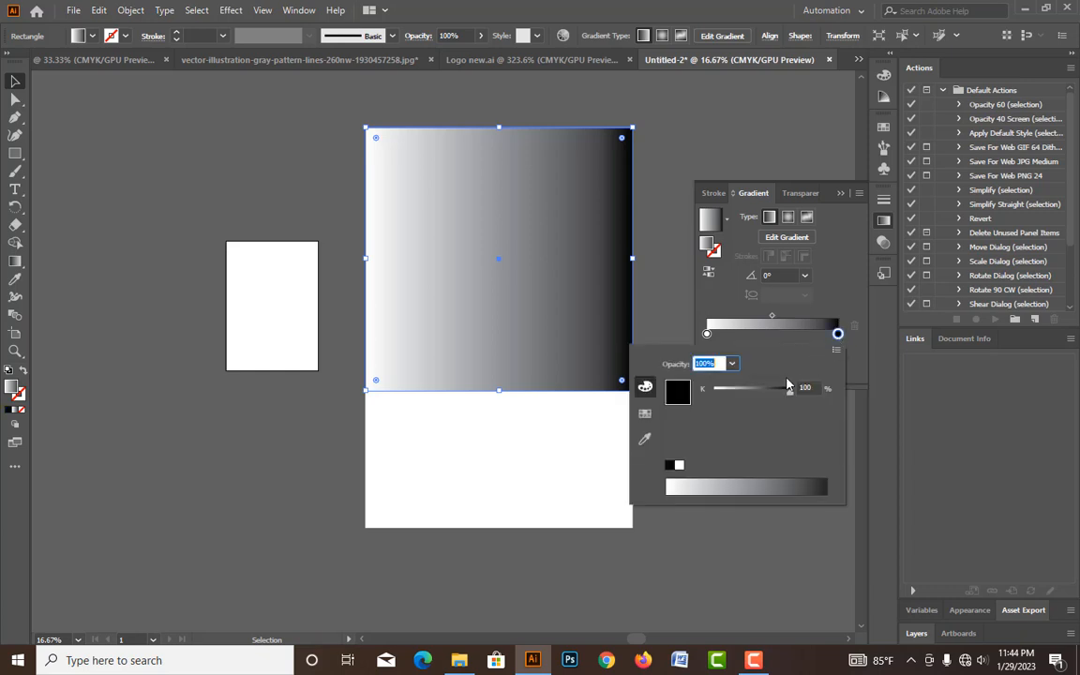
pyautogui.click(645, 414)
pyautogui.click(729, 387)
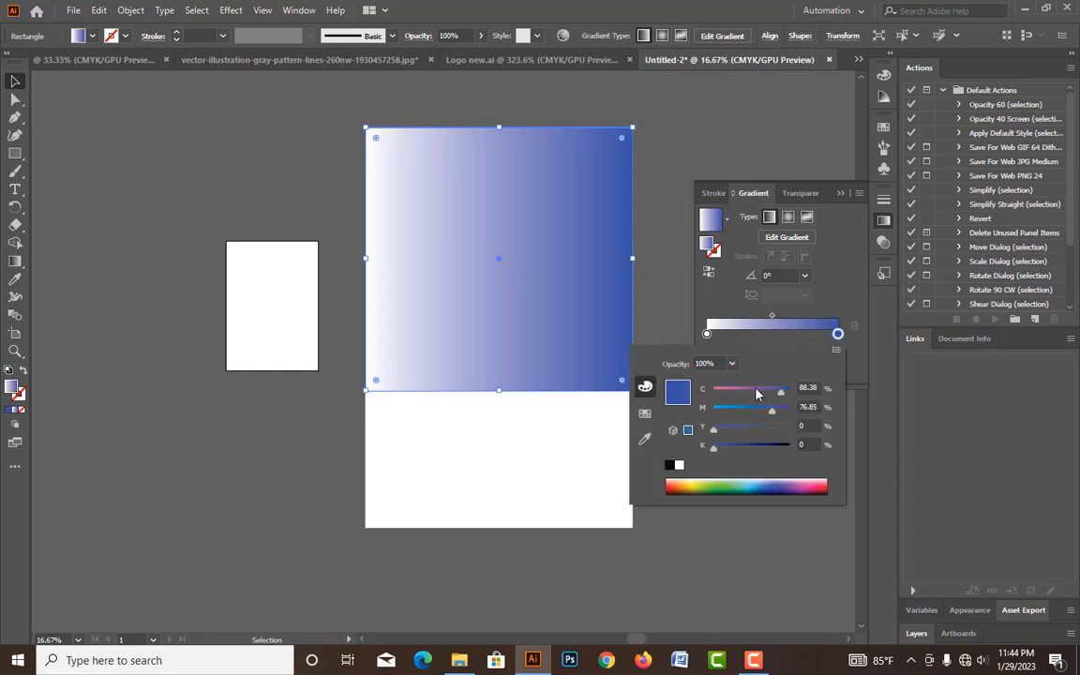
pyautogui.moveTo(784, 394); pyautogui.dragTo(808, 410)
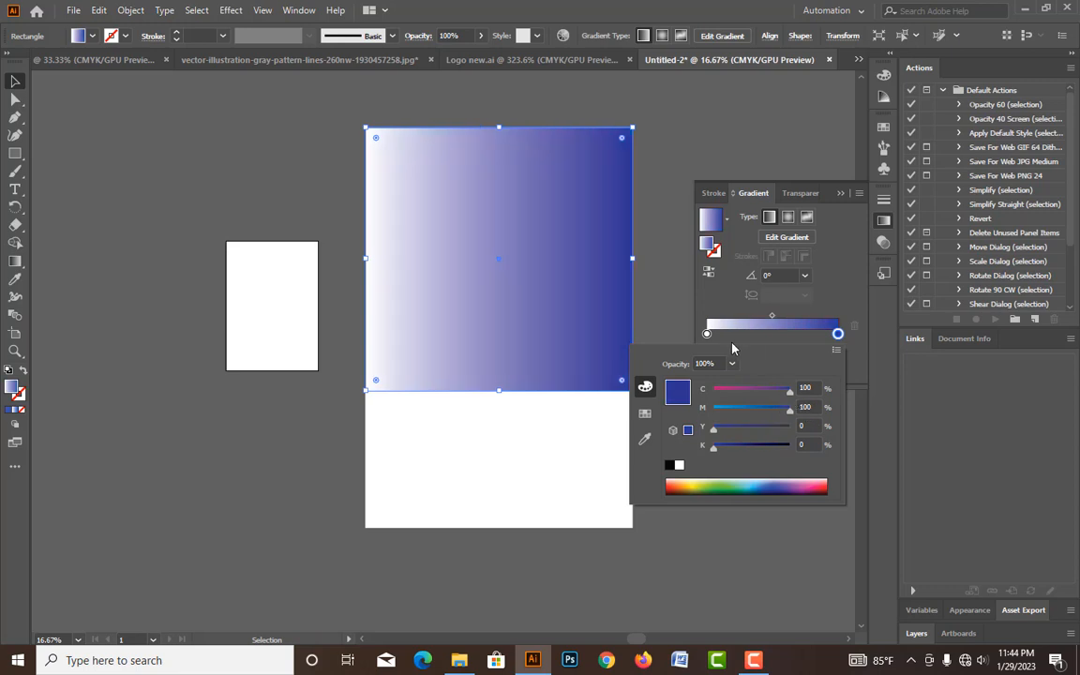
# - Change the gradient's white starting stop to a medium blue
pyautogui.doubleClick(707, 336)
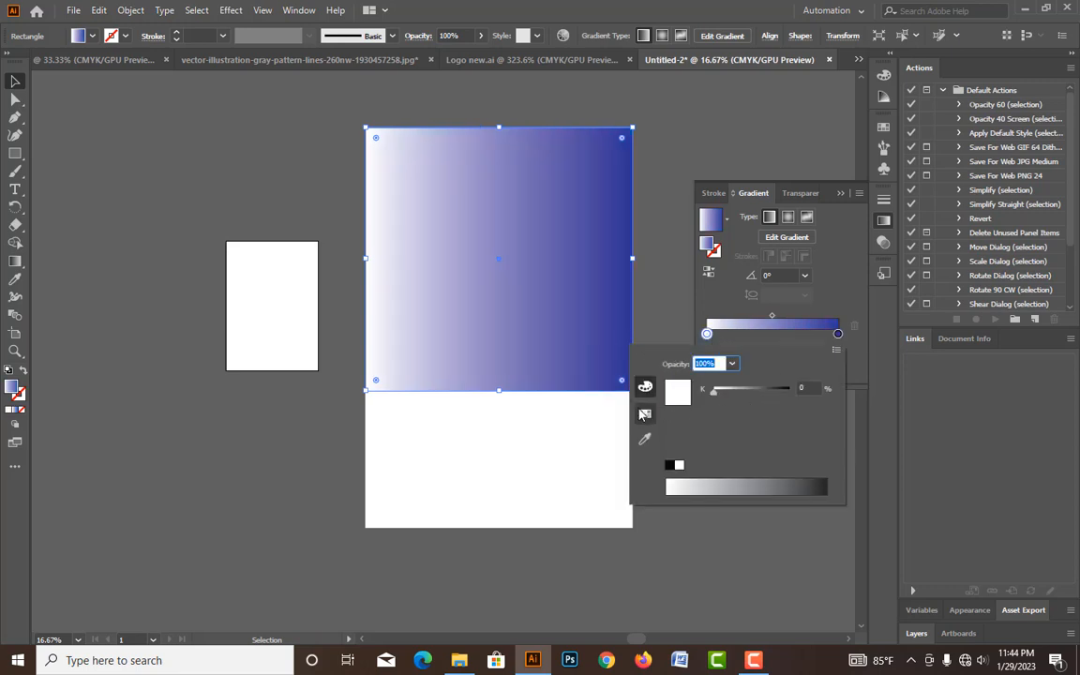
pyautogui.click(645, 413)
pyautogui.click(733, 394)
pyautogui.click(675, 132)
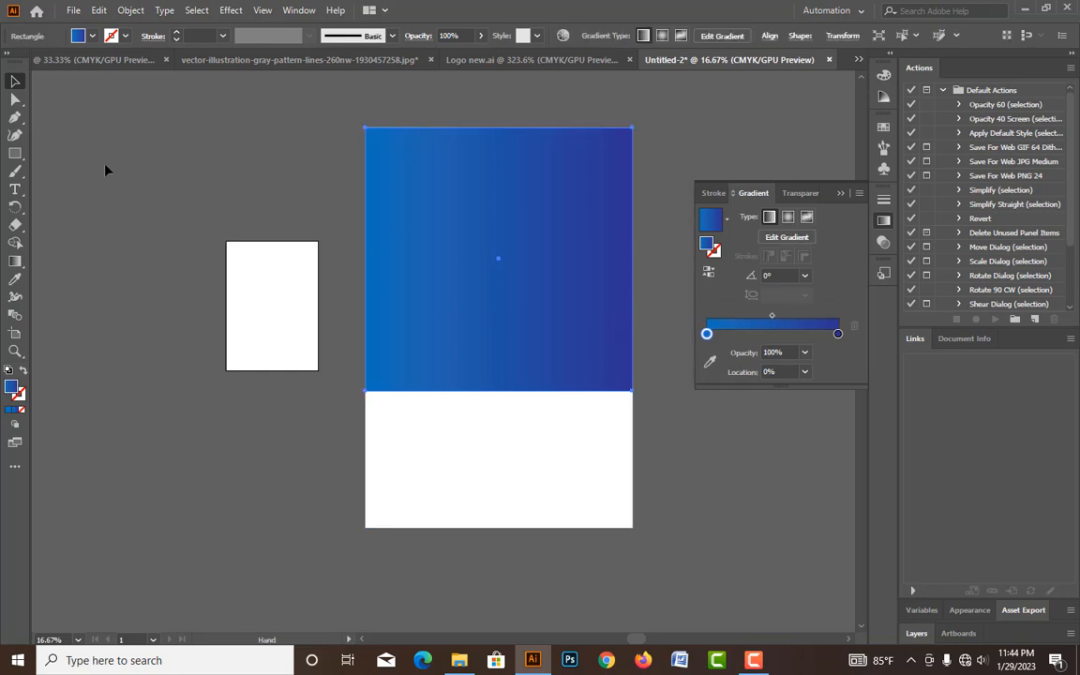
# - Narrow the gradient rectangle equally on both sides and round its two bottom corners to a radius of about 9.96 in
pyautogui.click(15, 99)
pyautogui.click(155, 272)
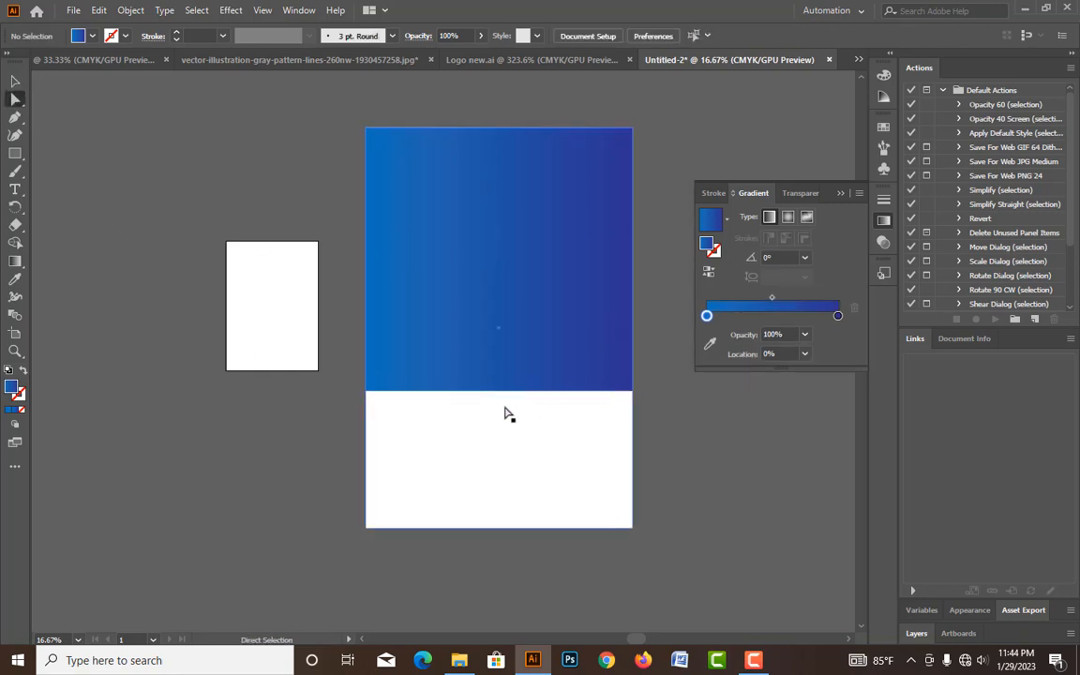
pyautogui.click(367, 392)
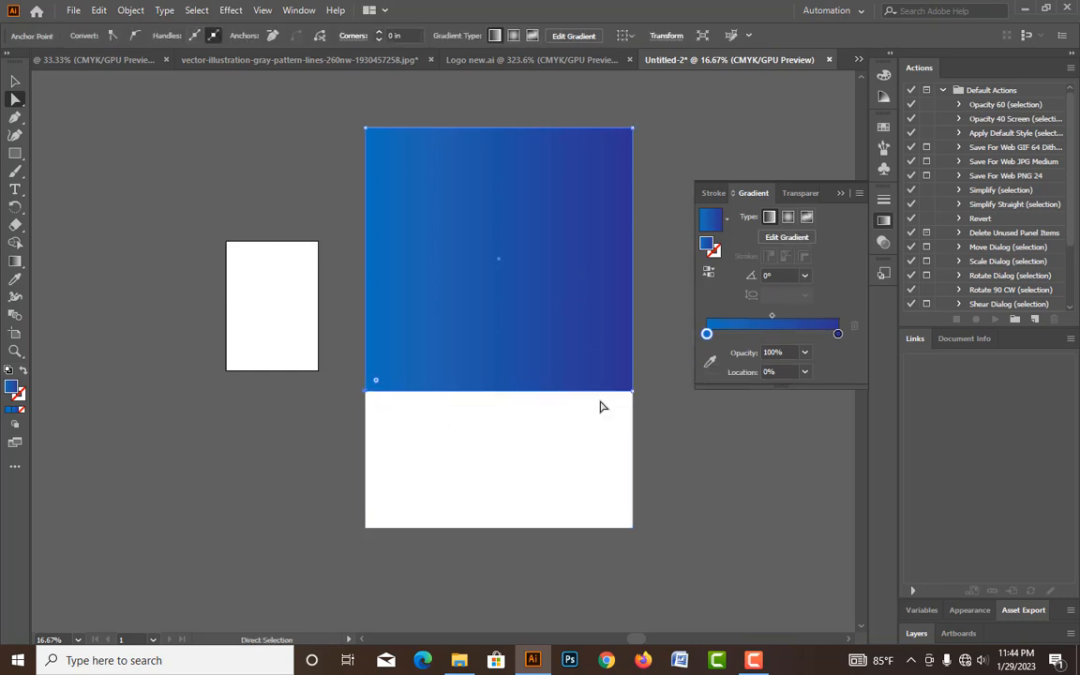
pyautogui.keyDown('shift'); pyautogui.click(633, 390); pyautogui.keyUp('shift')
pyautogui.click(335, 407)
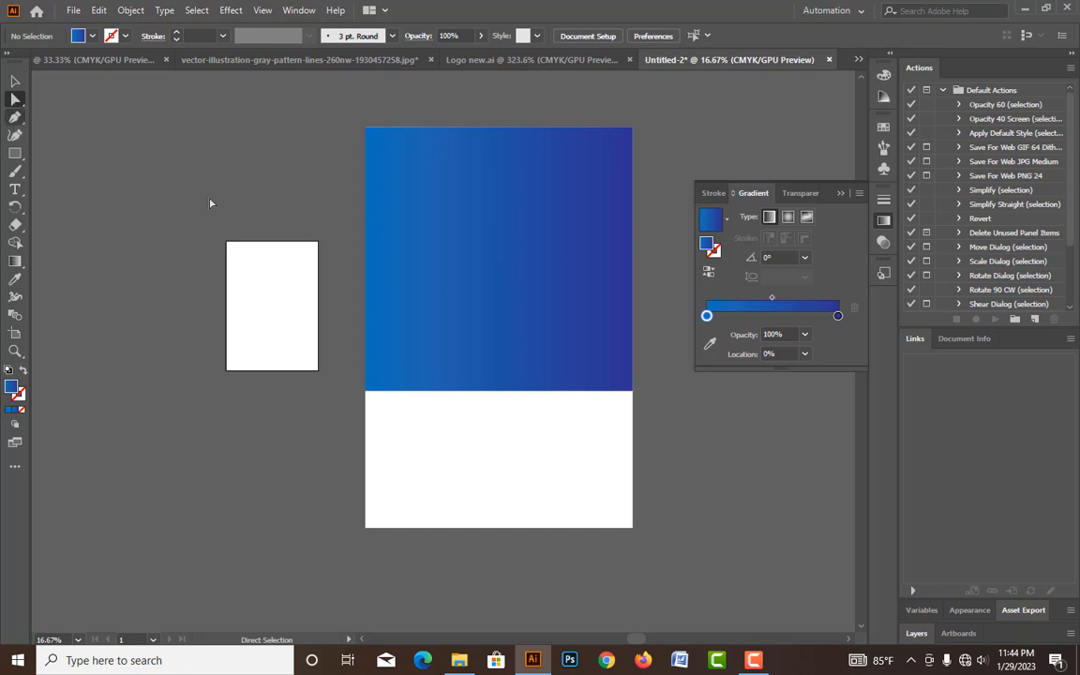
pyautogui.click(366, 393)
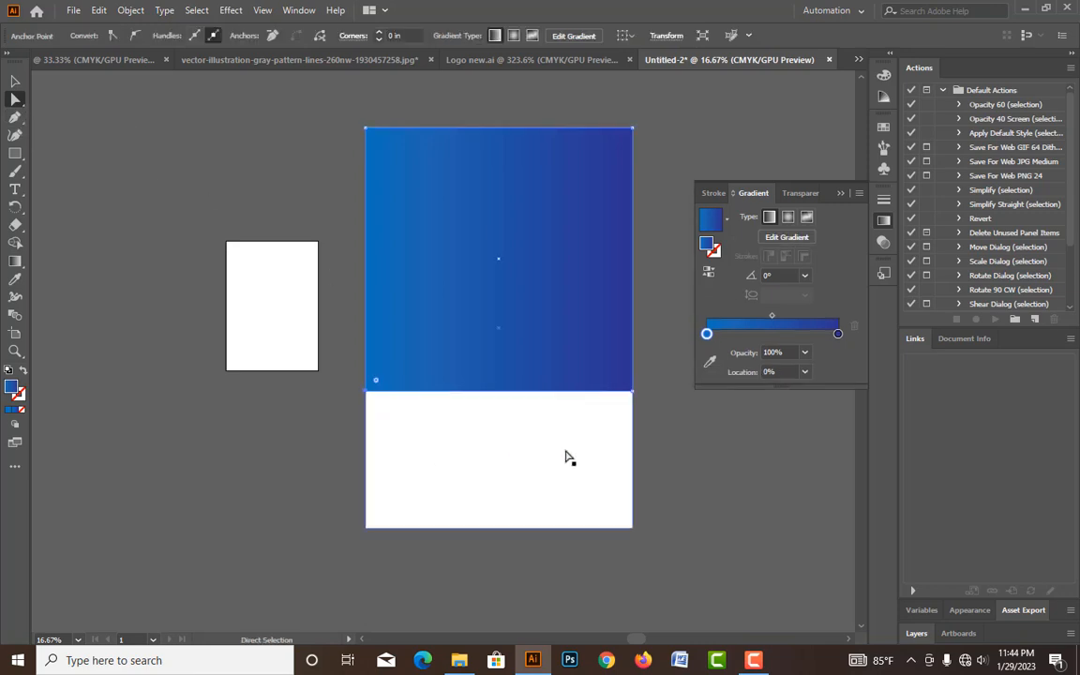
pyautogui.keyDown('shift'); pyautogui.click(633, 391); pyautogui.keyUp('shift')
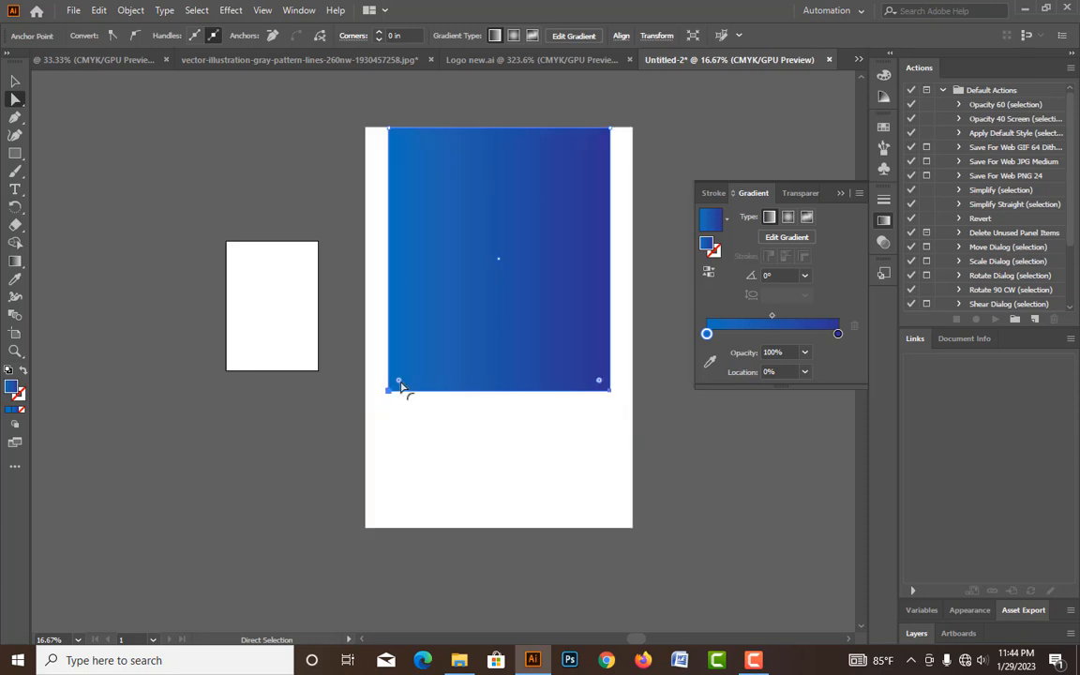
pyautogui.moveTo(400, 386); pyautogui.dragTo(463, 245)
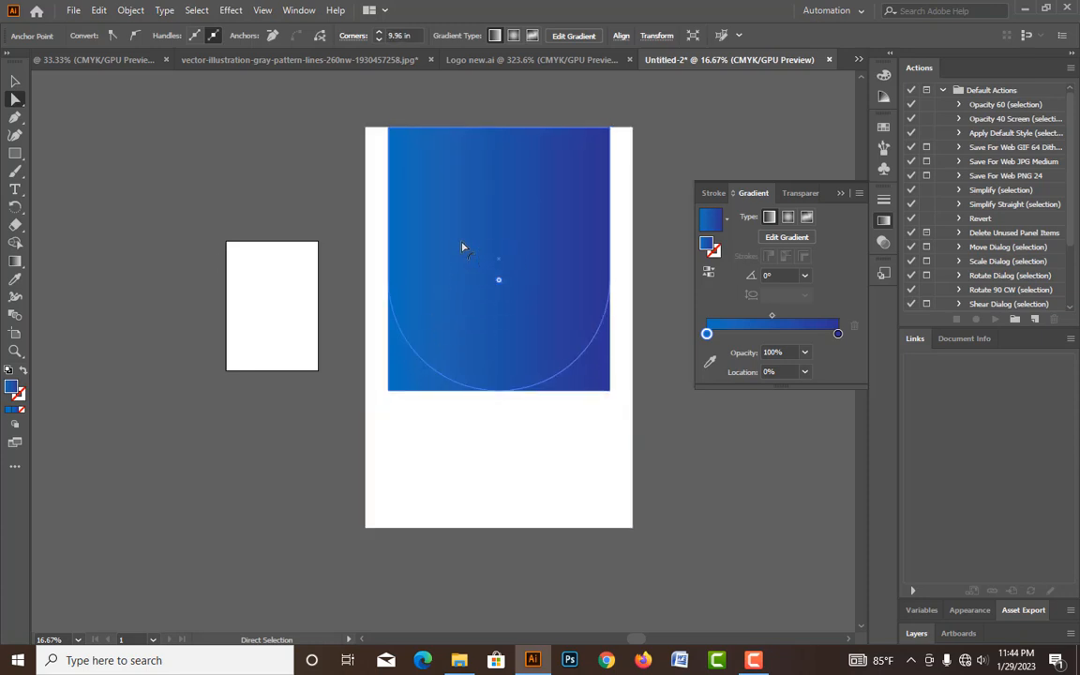
pyautogui.click(16, 82)
pyautogui.click(176, 208)
# - Duplicate the rounded gradient shape in place and stretch the copy's bottom edge slightly downward
pyautogui.moveTo(578, 347); pyautogui.dragTo(559, 352)
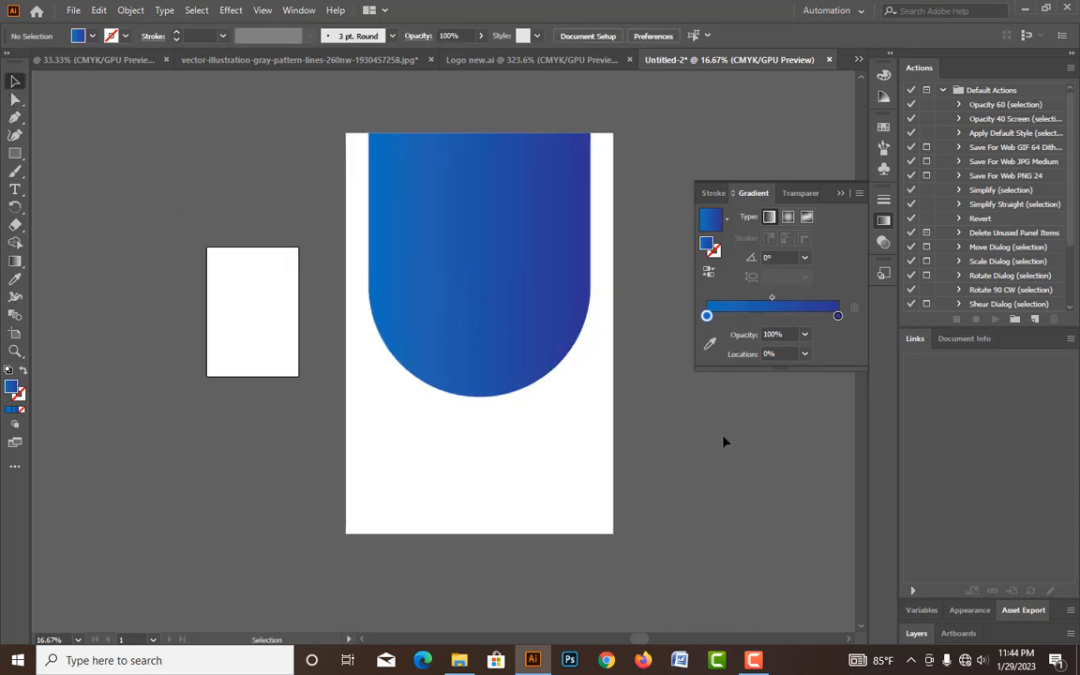
pyautogui.click(357, 229)
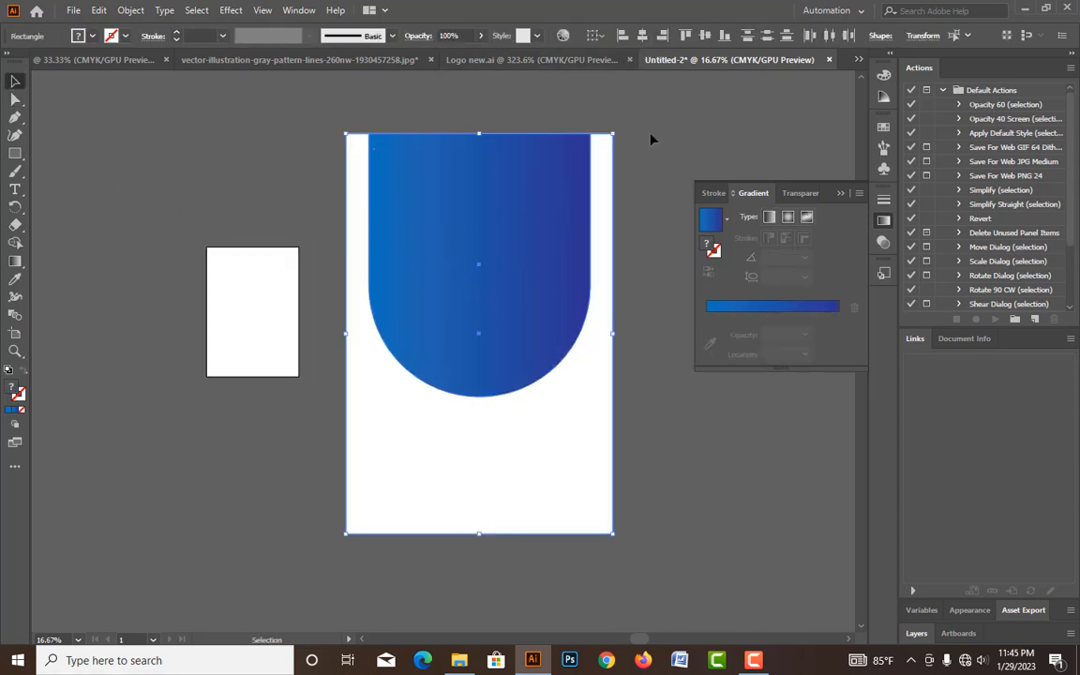
pyautogui.click(485, 365)
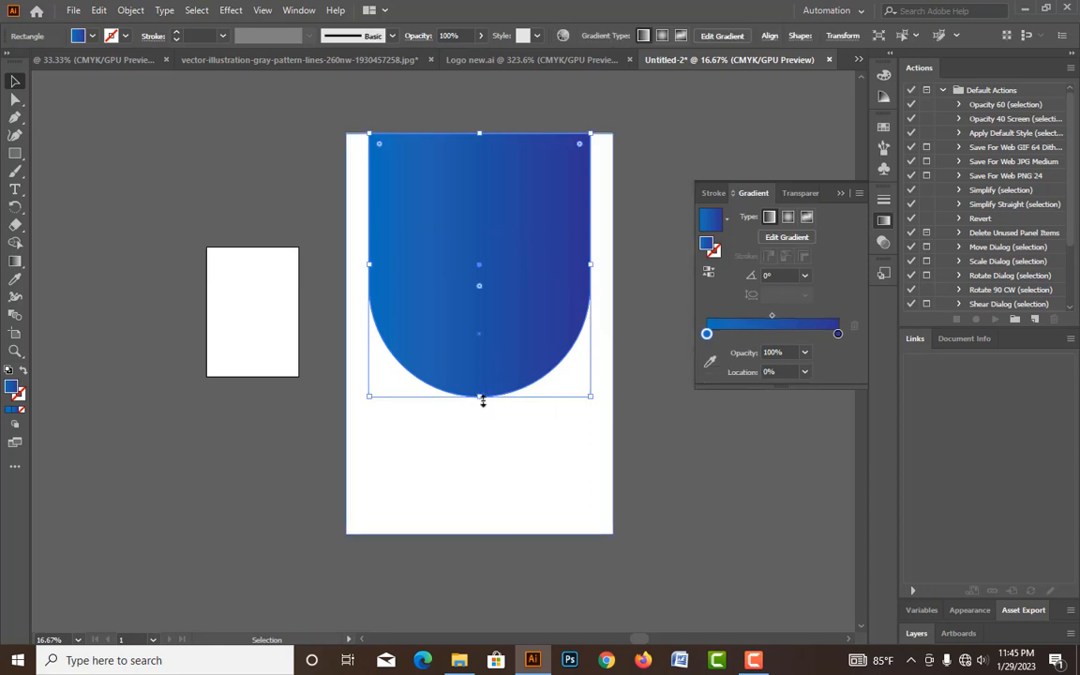
pyautogui.press('space')
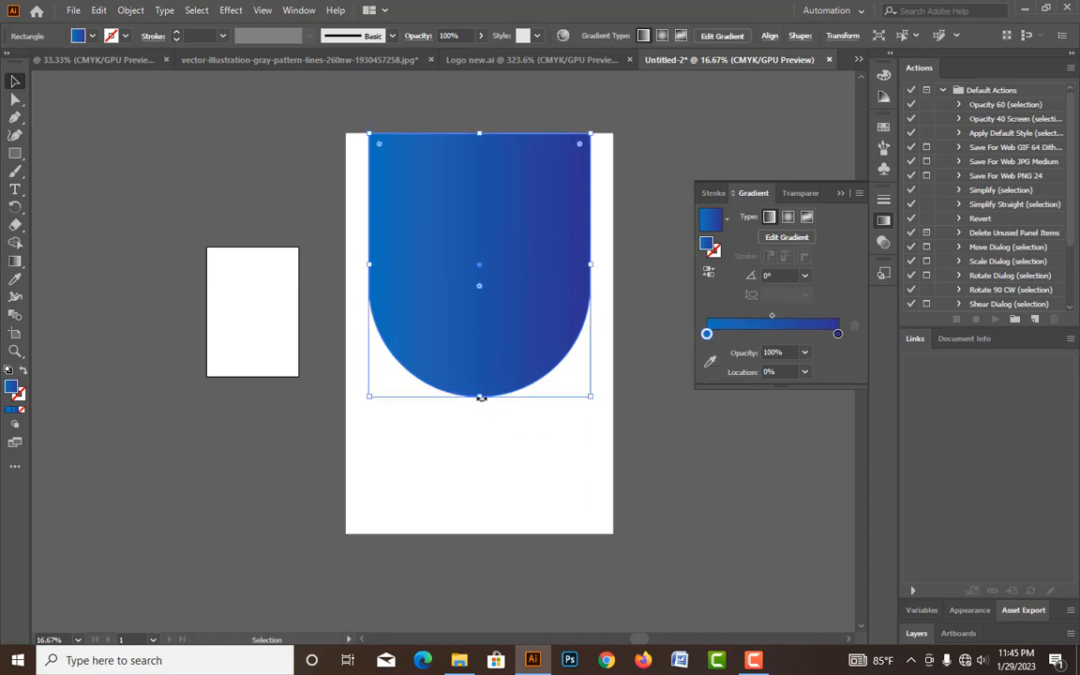
pyautogui.moveTo(482, 393); pyautogui.dragTo(480, 412)
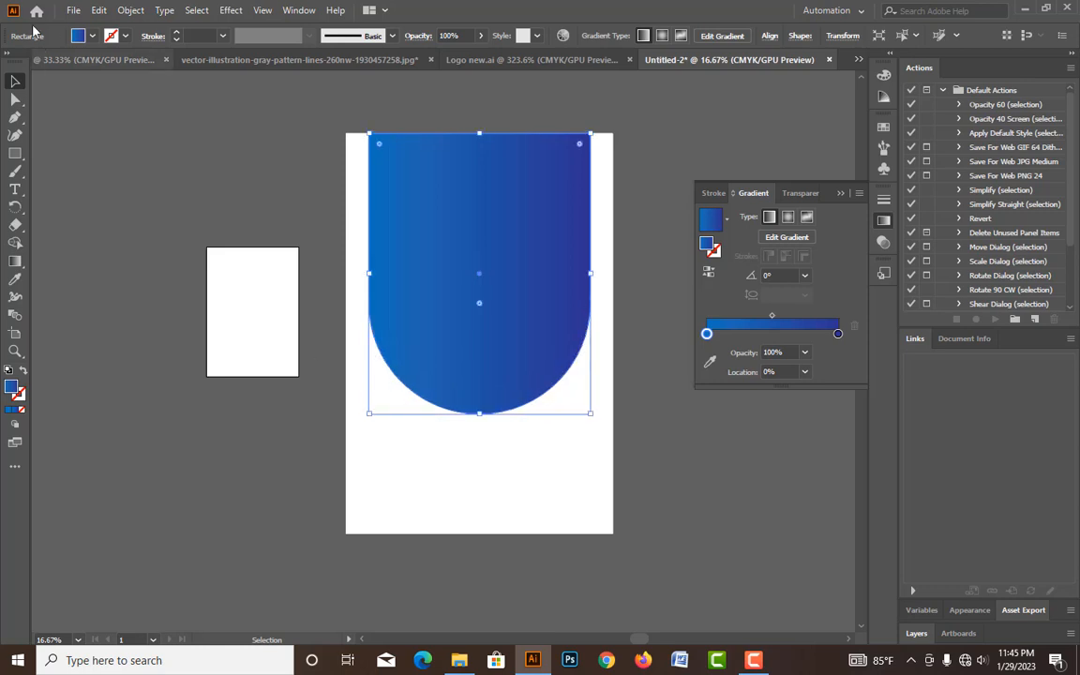
# - Send the stretched copy behind the gradient shape and fill it with light blue, C 34, M 0, Y 12, K 0
pyautogui.click(90, 35)
pyautogui.click(84, 62)
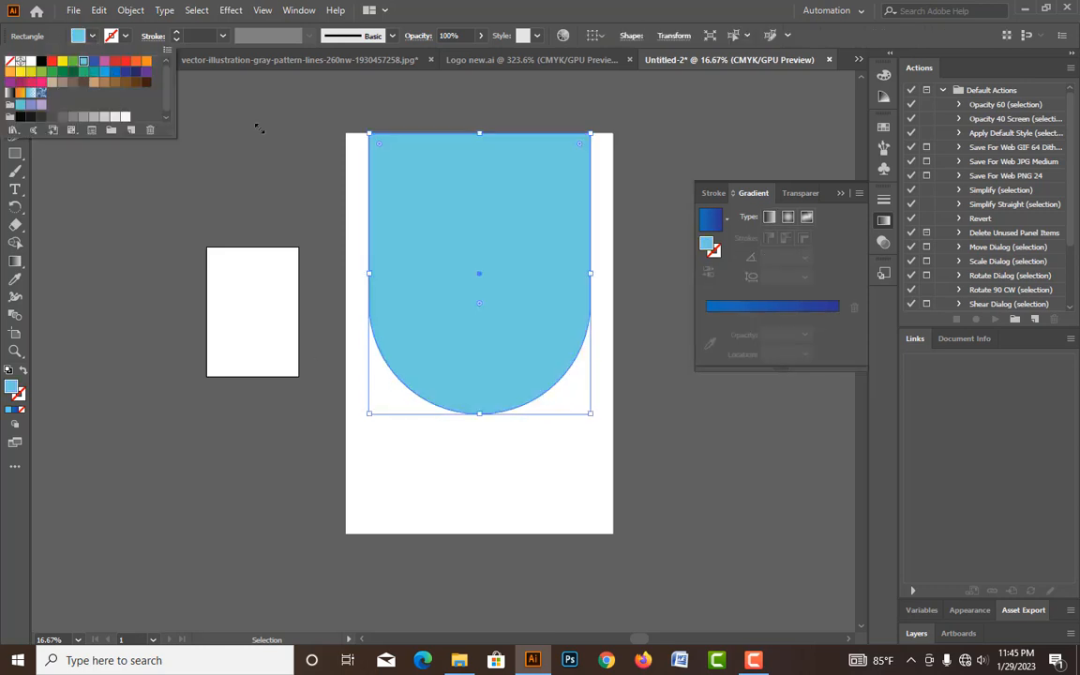
pyautogui.hotkey('ctrl', '[')
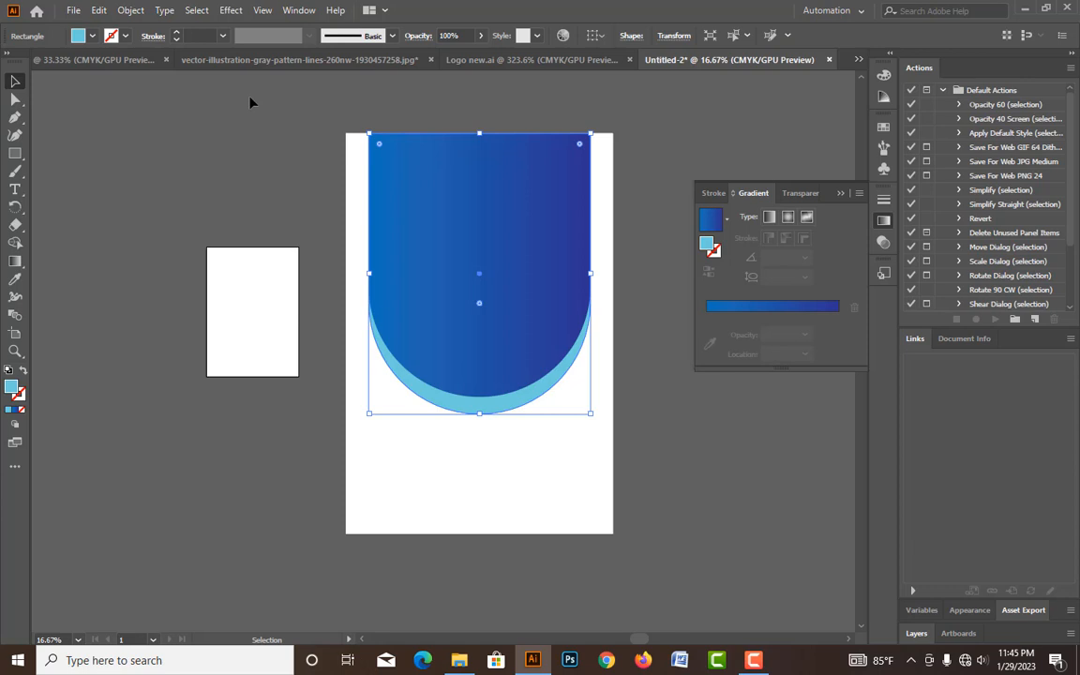
pyautogui.click(883, 75)
pyautogui.moveTo(774, 97); pyautogui.dragTo(769, 98)
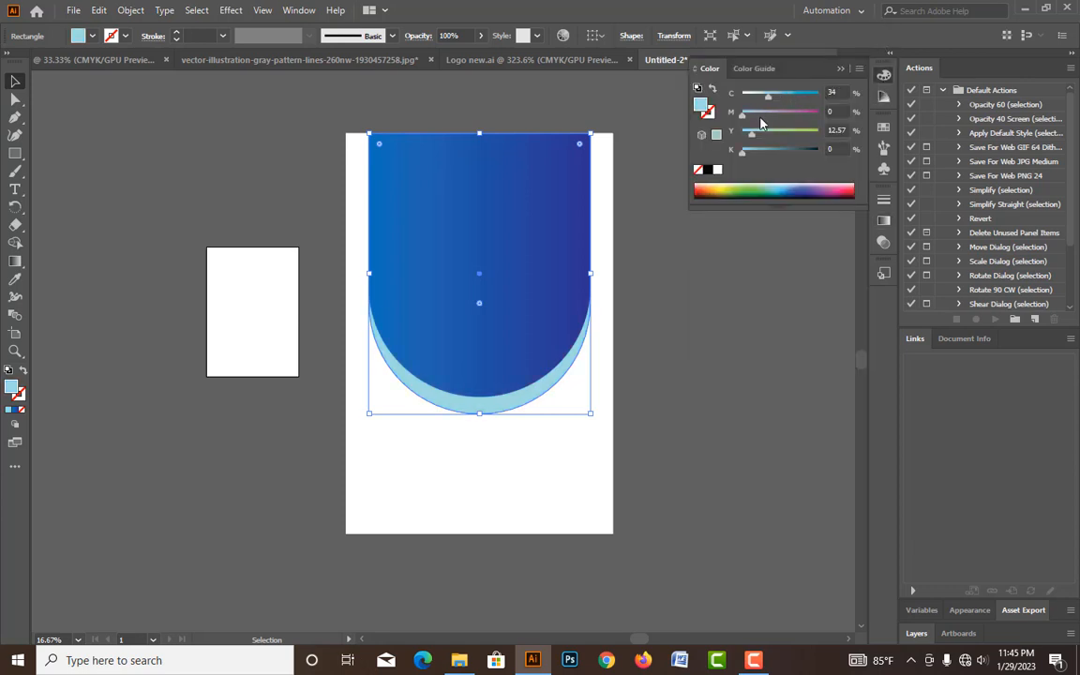
pyautogui.click(715, 343)
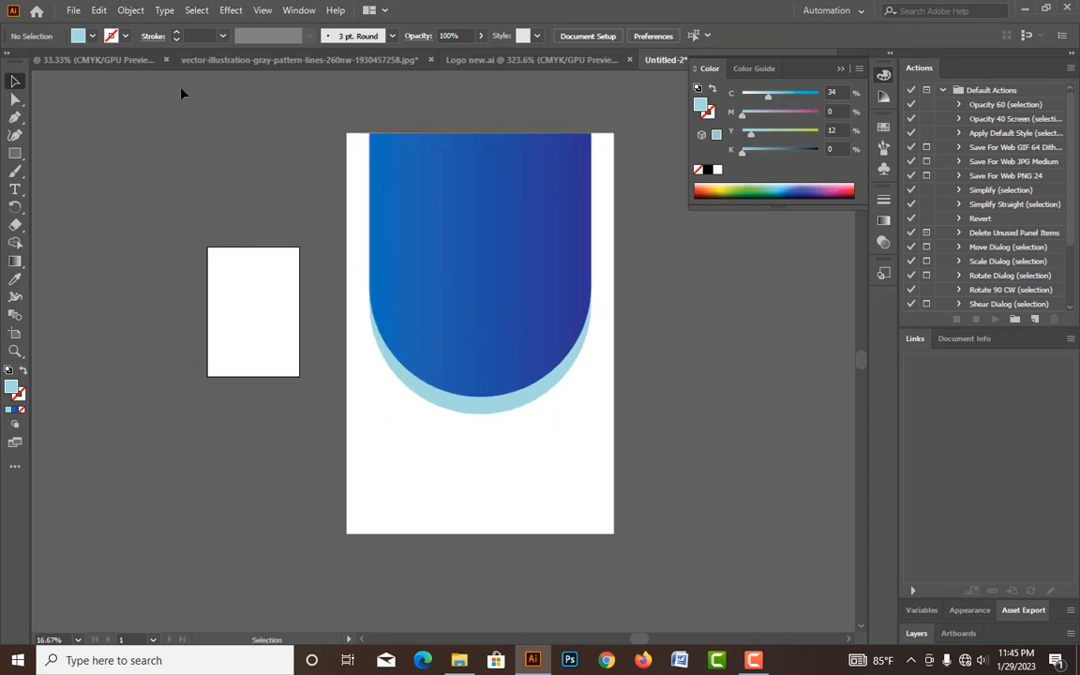
# - Remove the wavy line artwork from the vector-illustration gray pattern document and close that document
pyautogui.click(225, 62)
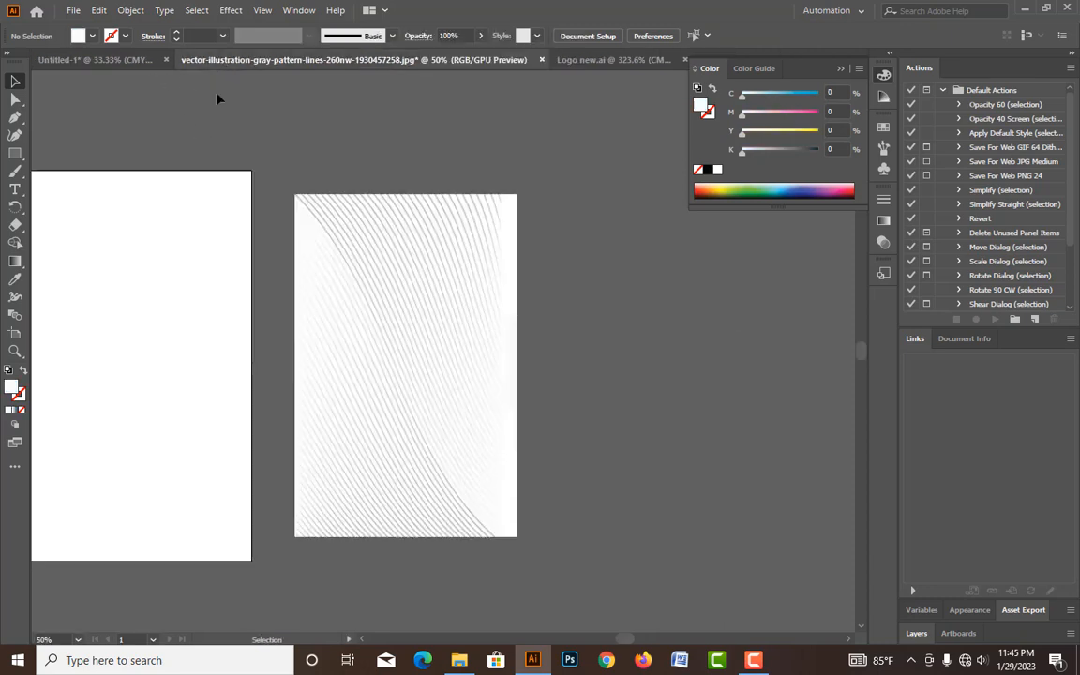
pyautogui.click(431, 314)
pyautogui.press('Delete')
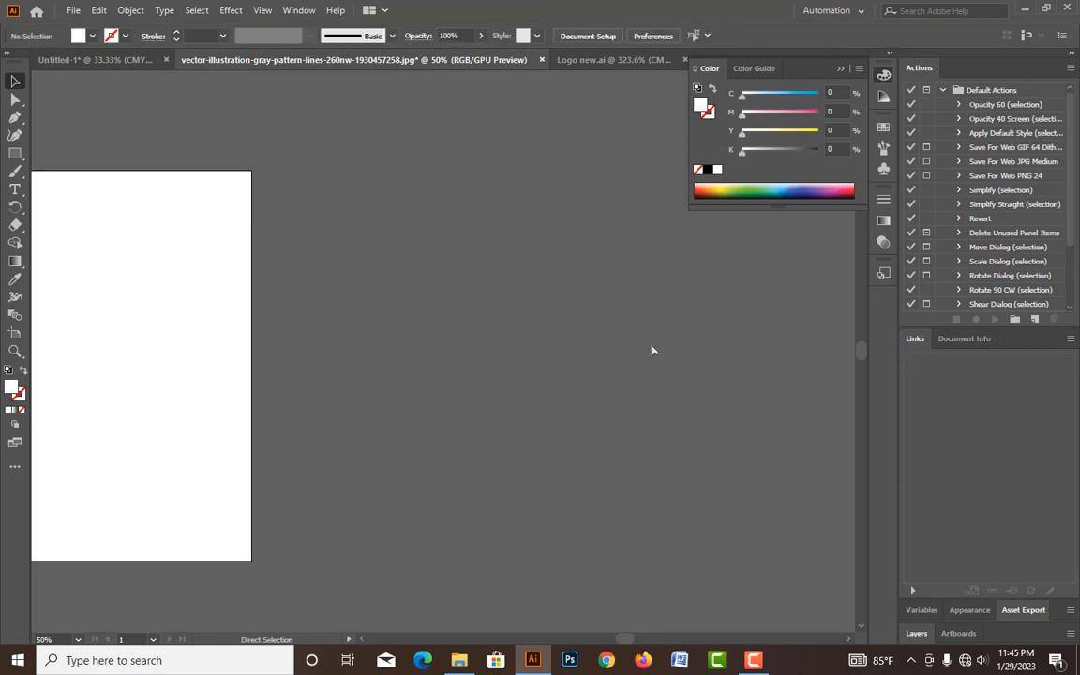
pyautogui.hotkey('ctrl', 'w')
pyautogui.click(603, 354)
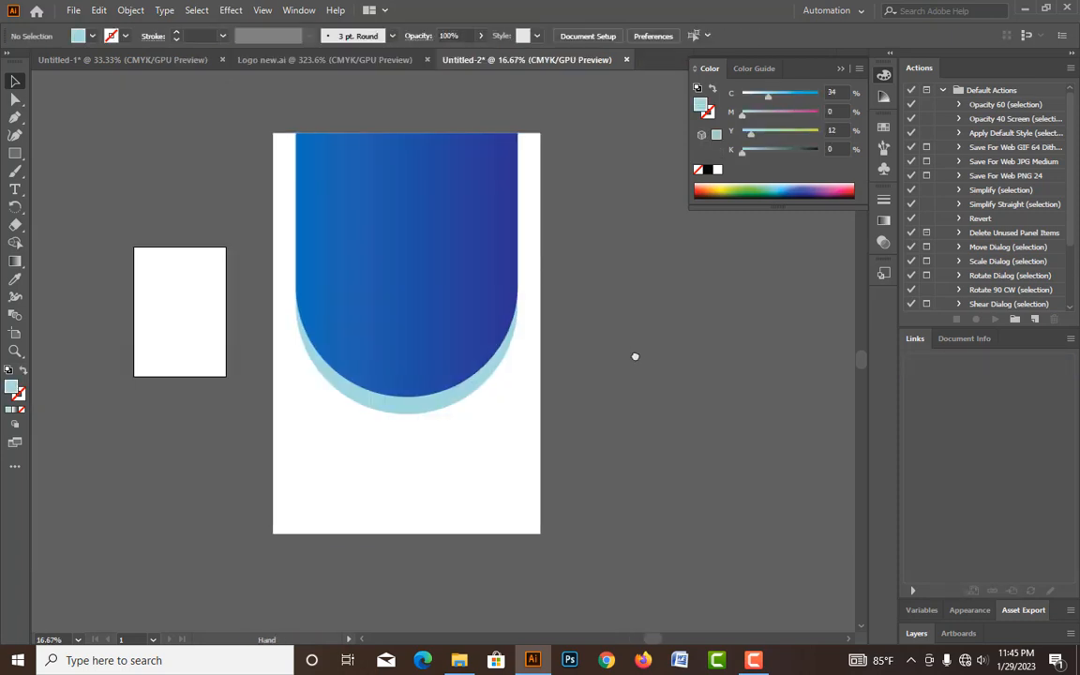
# - Paste the wavy gray line pattern onto the poster artboard, behind the blue gradient and light blue shapes
pyautogui.hotkey('ctrl', 'v')
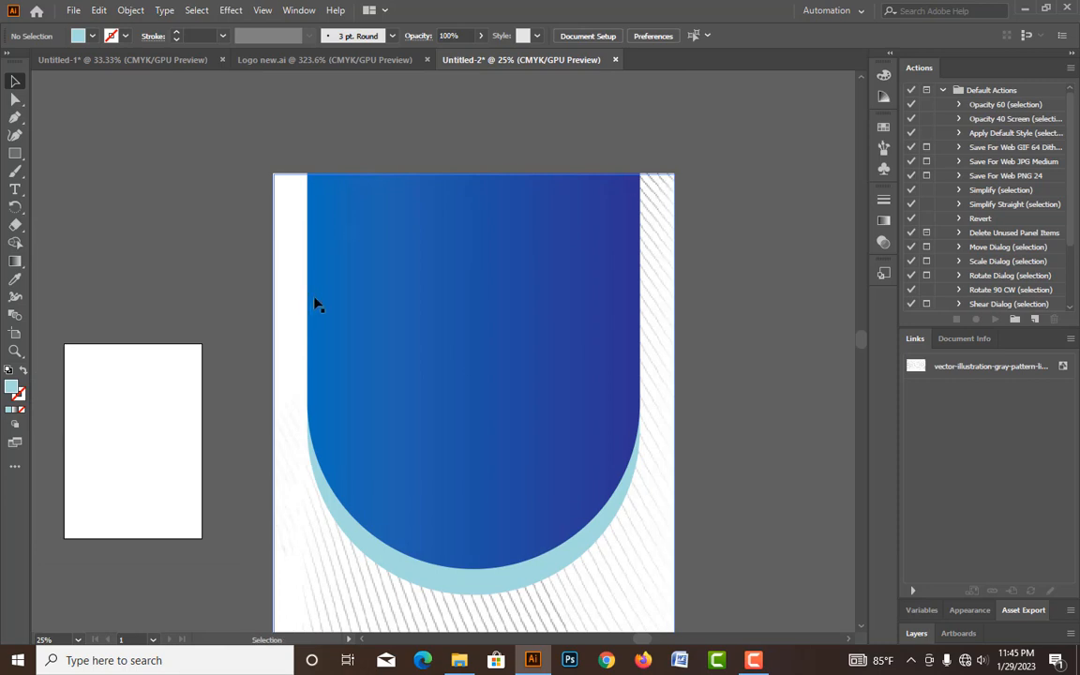
pyautogui.scroll(-2, 504, 520)
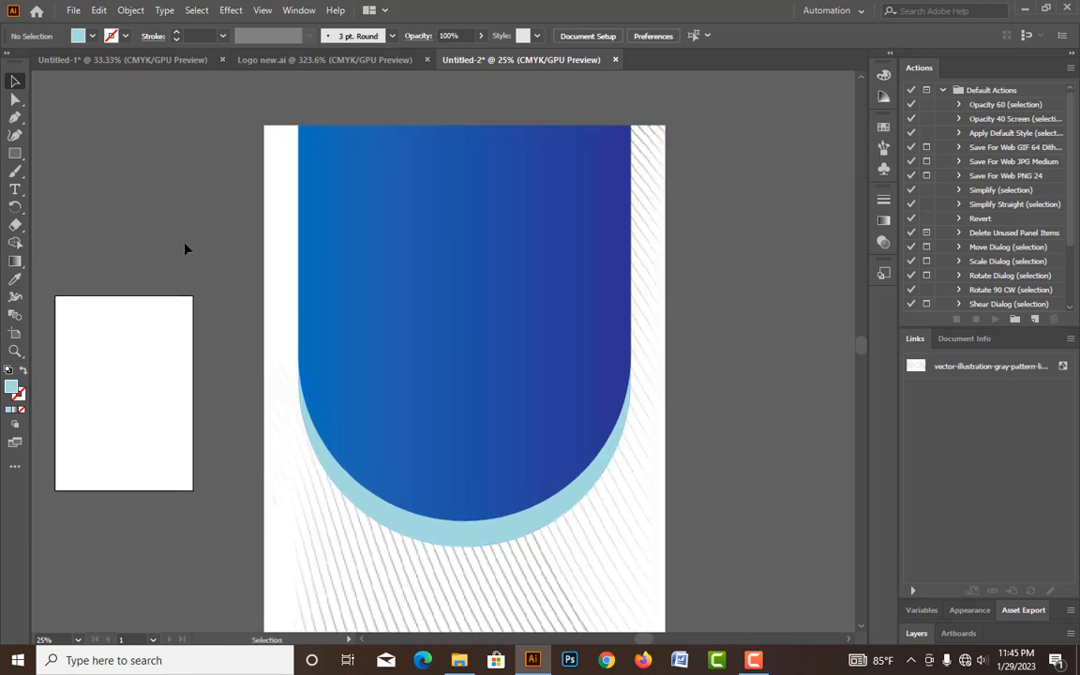
# - Copy the red "ভর্তি চলছে" lettering from the Untitled-1 document and paste it, enlarged, over the gradient shape's bottom curve
pyautogui.click(157, 62)
pyautogui.moveTo(222, 259); pyautogui.dragTo(550, 278)
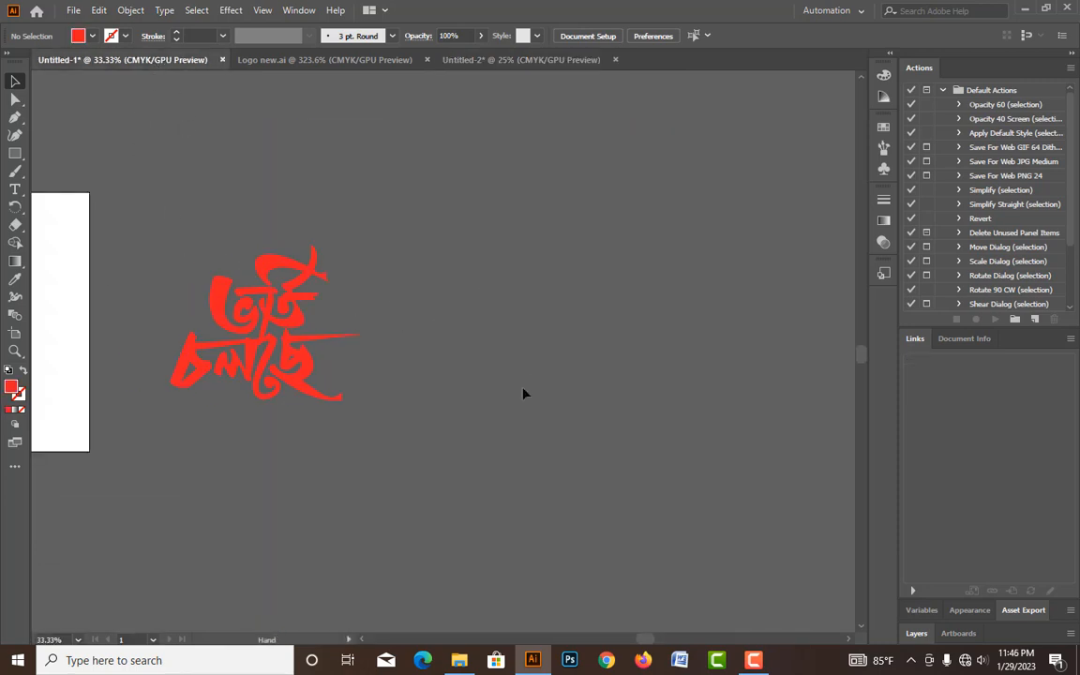
pyautogui.hotkey('ctrl', 'a')
pyautogui.click(506, 60)
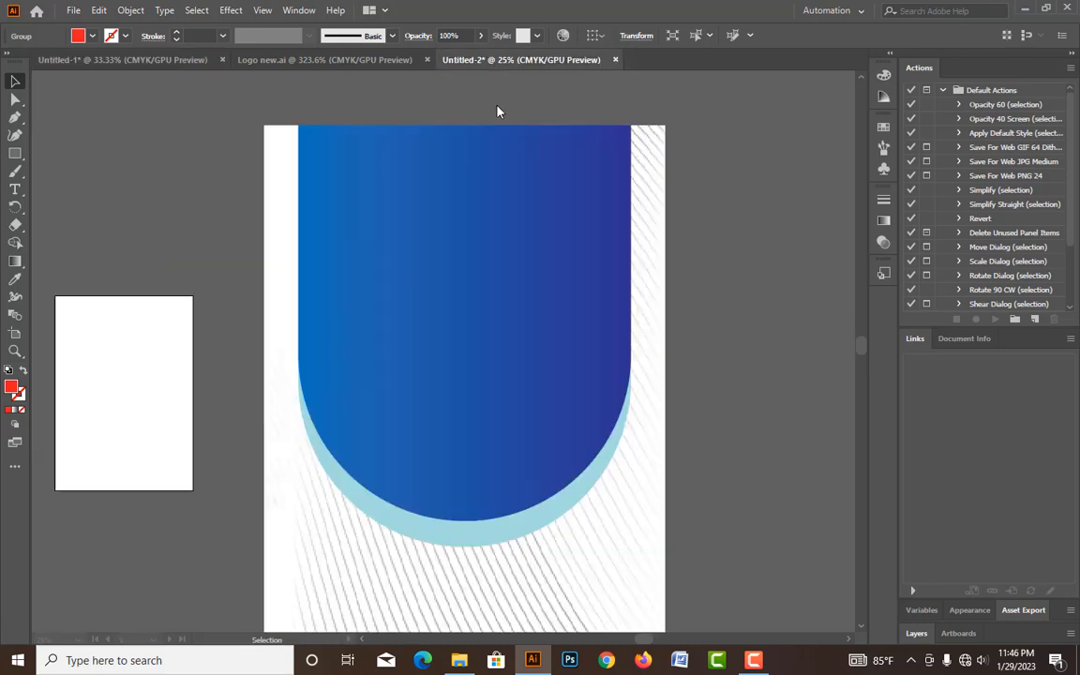
pyautogui.scroll(-5, 684, 361)
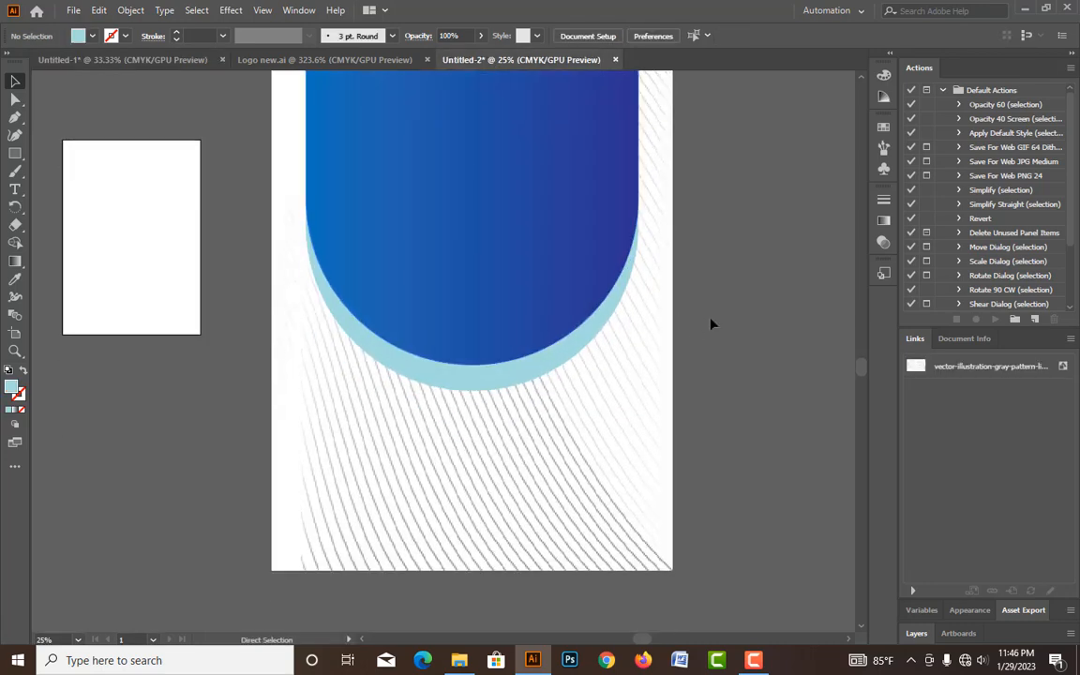
pyautogui.hotkey('ctrl', 'v')
pyautogui.moveTo(491, 354); pyautogui.dragTo(545, 354)
pyautogui.moveTo(545, 293); pyautogui.dragTo(578, 265)
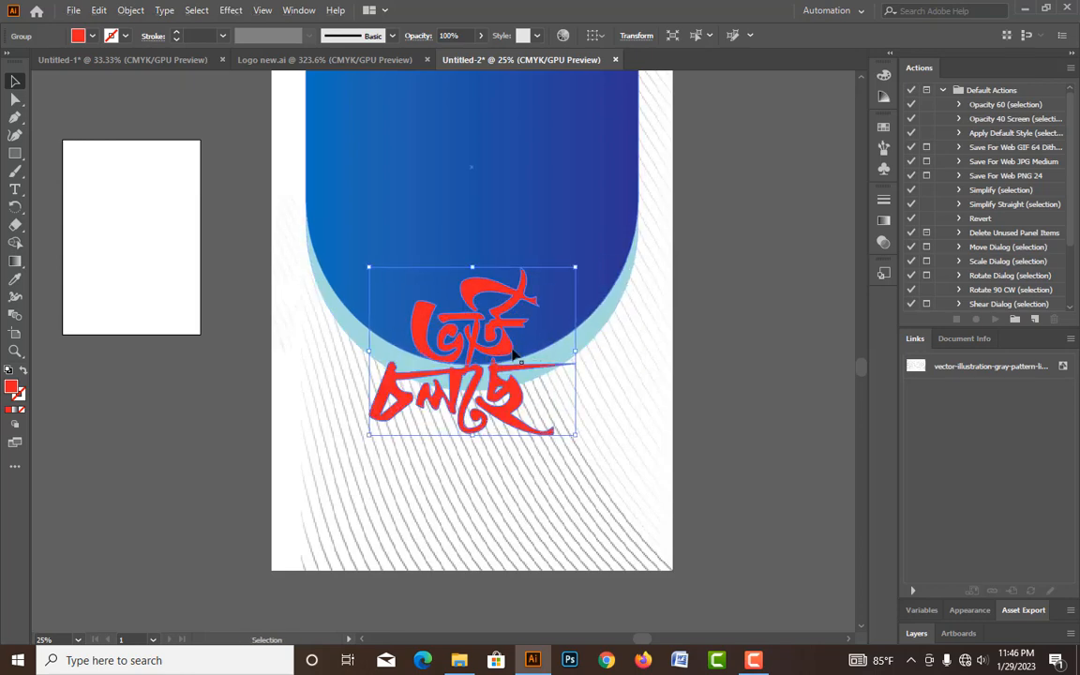
# - Outline the red lettering with a 25 pt white stroke that has rounded corners
pyautogui.press('space')
pyautogui.moveTo(735, 349); pyautogui.dragTo(566, 371)
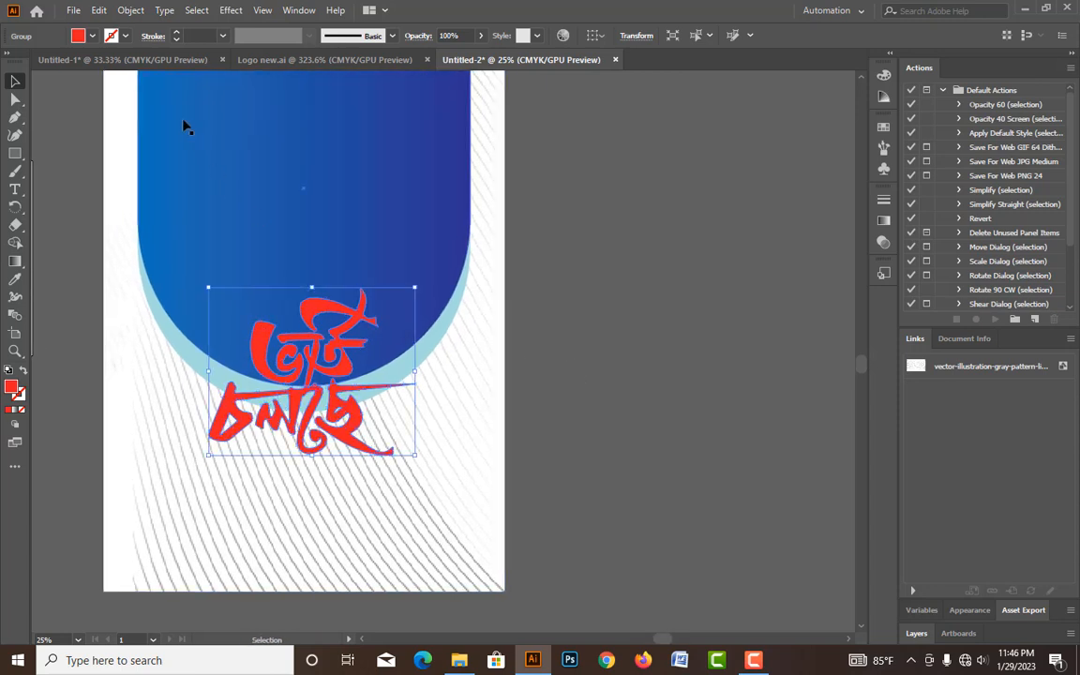
pyautogui.click(173, 33)
pyautogui.click(174, 33)
pyautogui.click(173, 34)
pyautogui.click(174, 34)
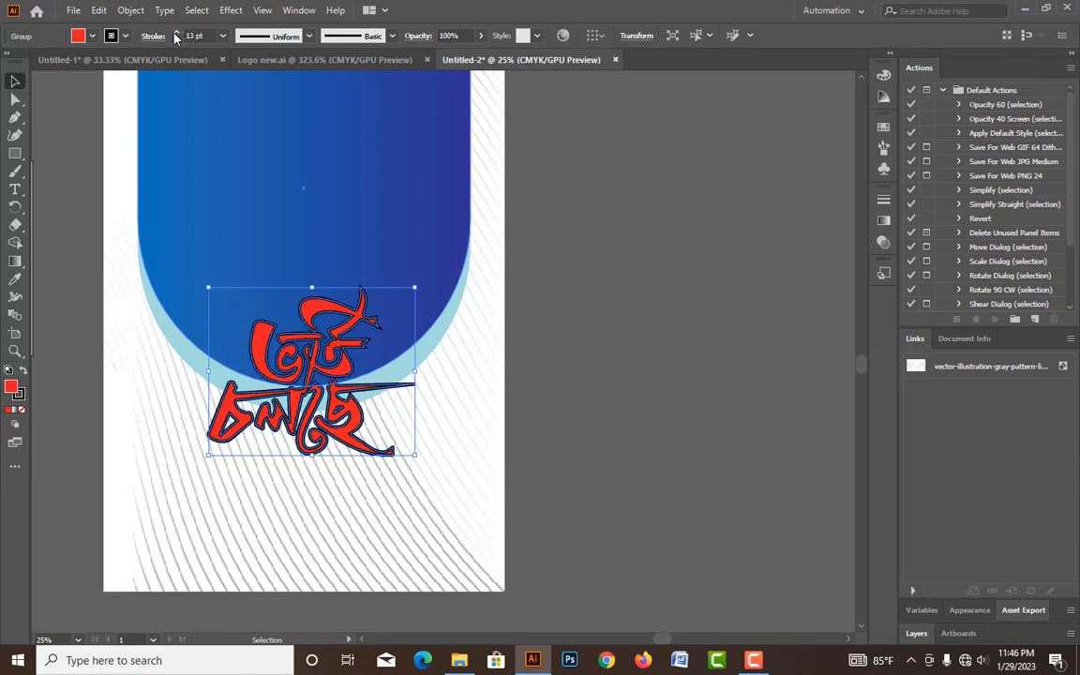
pyautogui.click(173, 34)
pyautogui.click(174, 35)
pyautogui.click(174, 35)
pyautogui.click(174, 35)
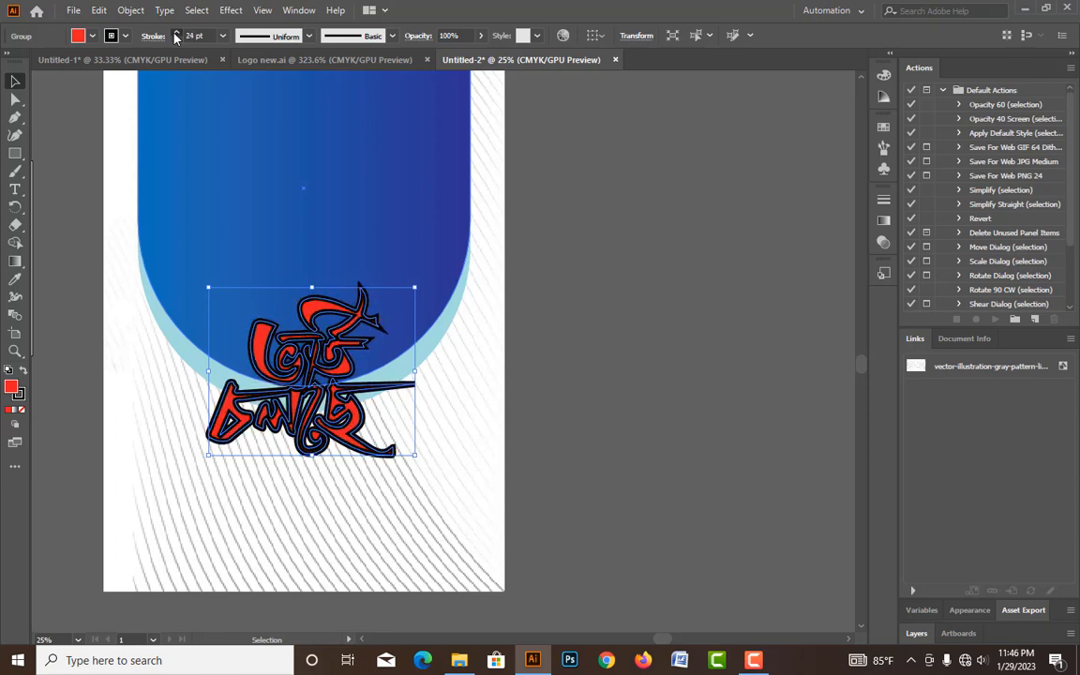
pyautogui.click(125, 36)
pyautogui.click(31, 60)
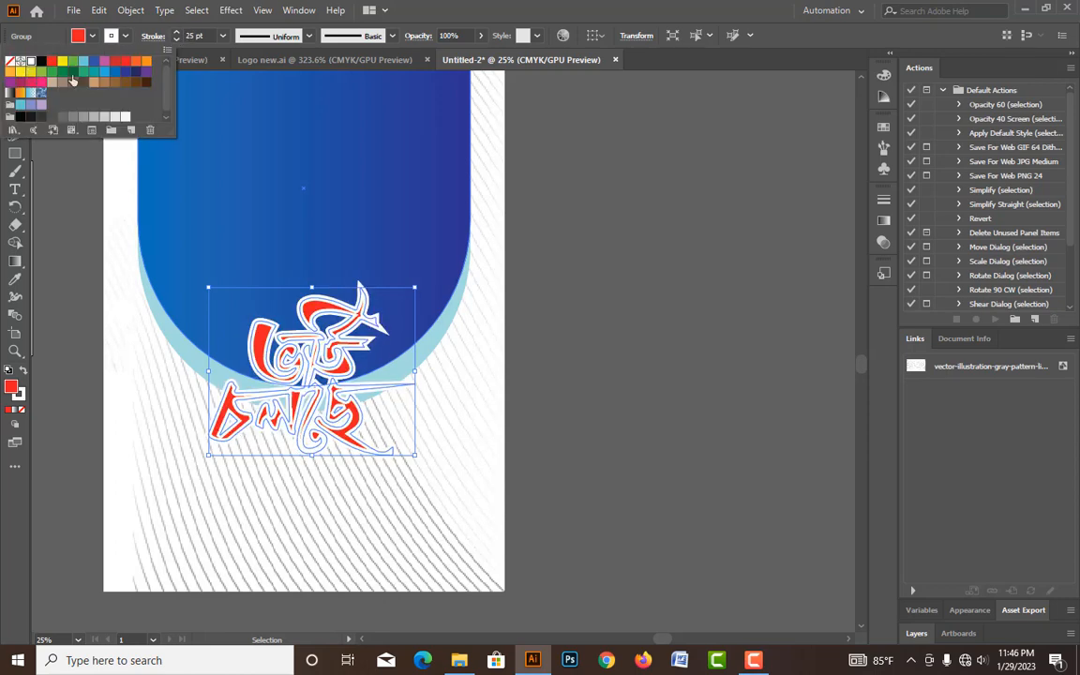
pyautogui.click(883, 199)
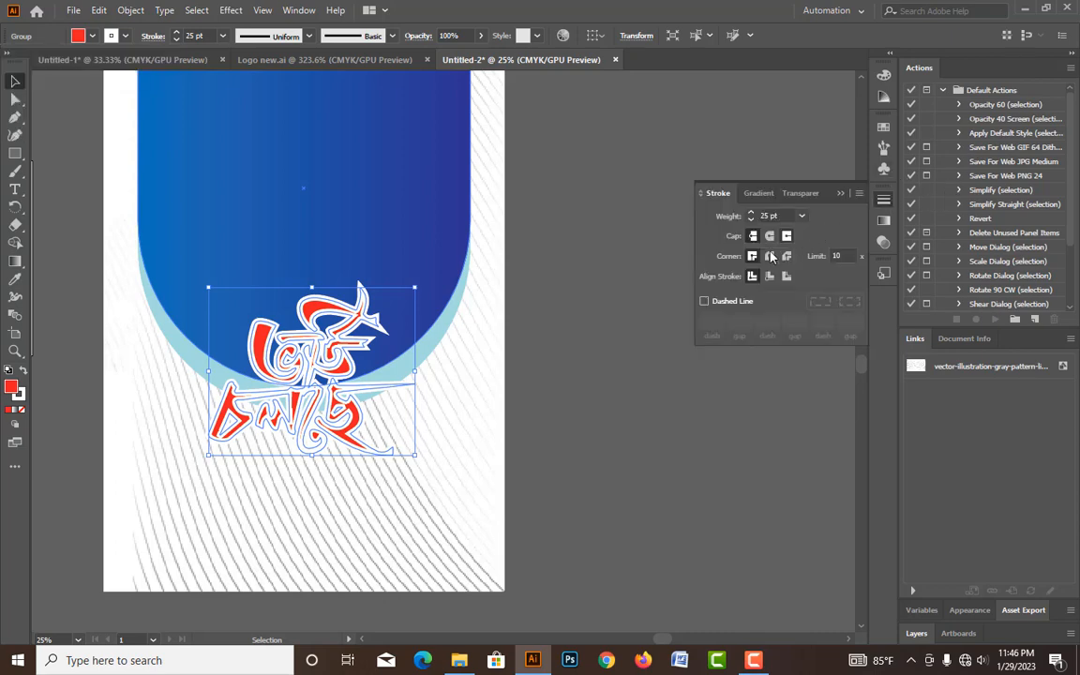
# - Paste a red copy of the lettering without an outline in front and fill the outlined back copy with white
pyautogui.hotkey('ctrl', 'f')
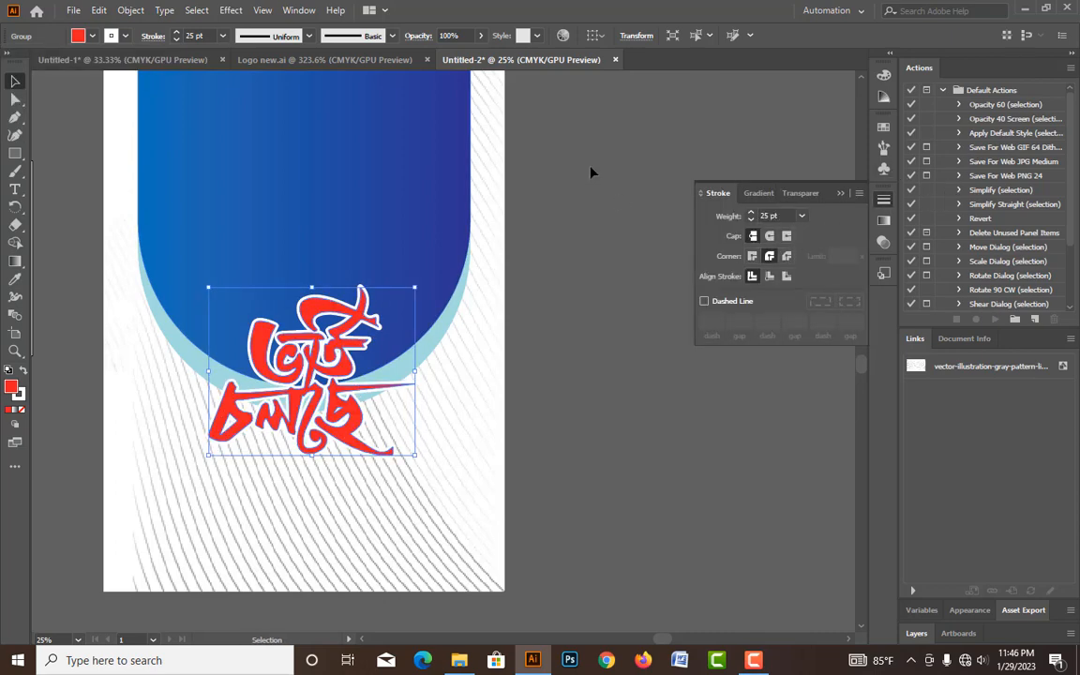
pyautogui.press('space')
pyautogui.moveTo(587, 164); pyautogui.dragTo(631, 161)
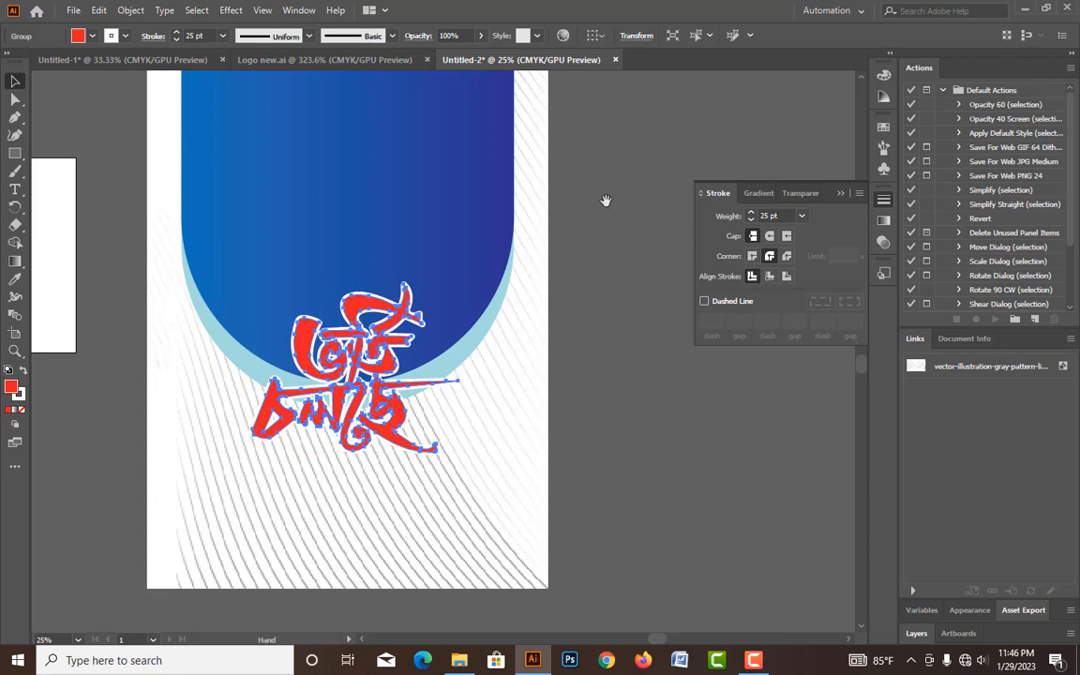
pyautogui.press('v')
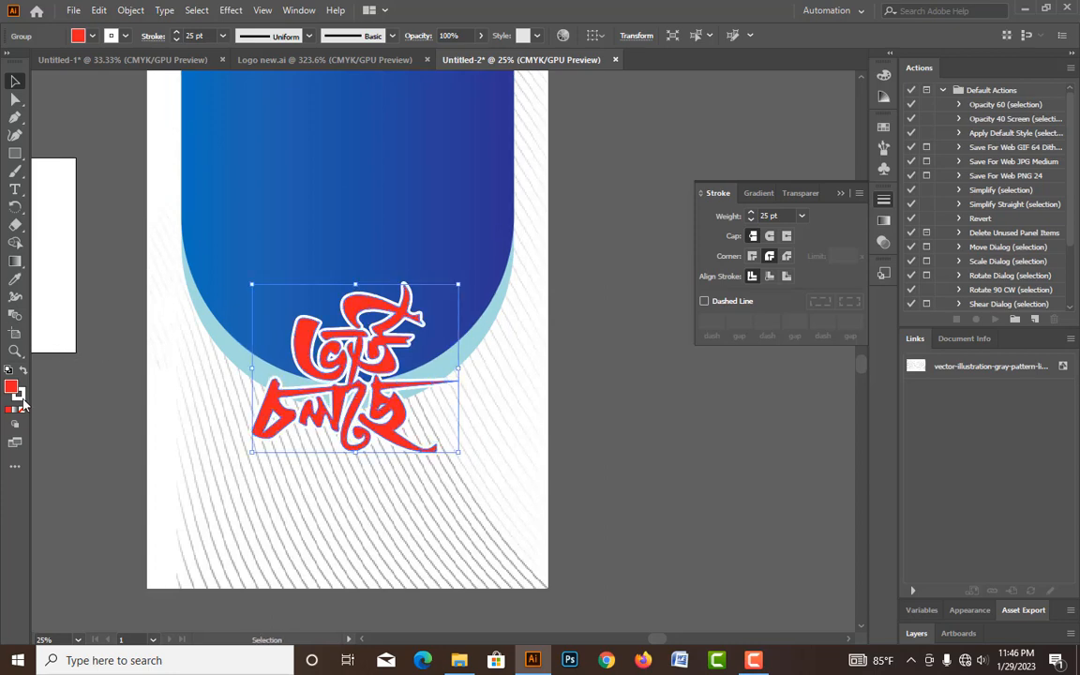
pyautogui.moveTo(19, 395); pyautogui.dragTo(13, 386)
# - Group both lettering copies and add a Multiply drop shadow with 75% opacity, 0.2 in X and Y offsets and 0.1 in blur
pyautogui.moveTo(634, 507); pyautogui.dragTo(500, 424)
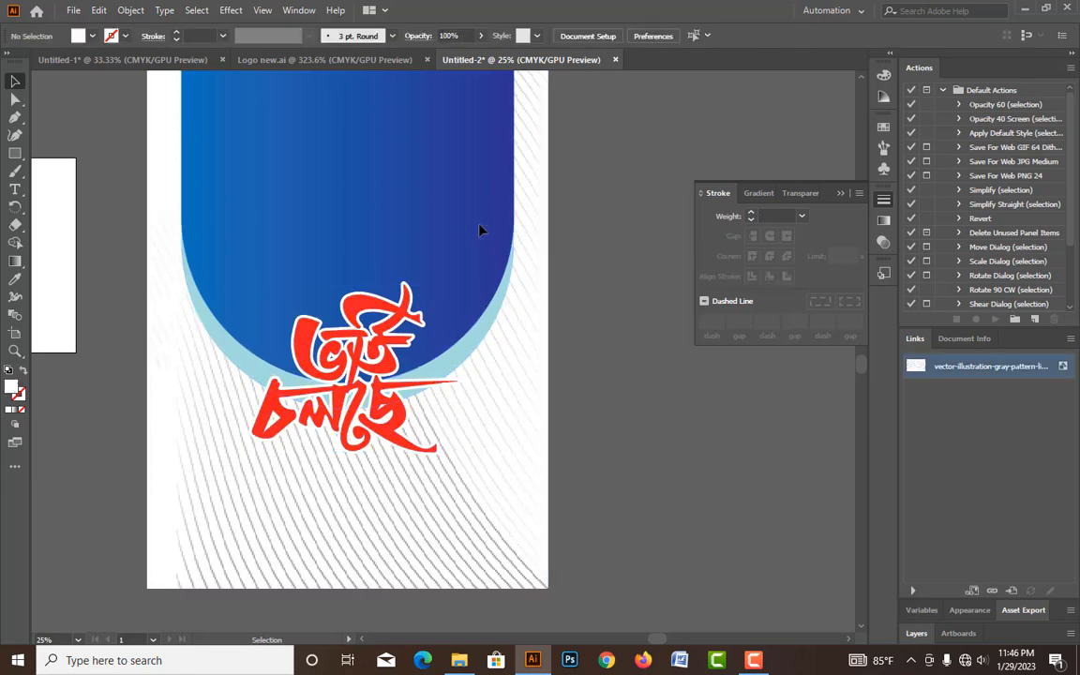
pyautogui.moveTo(461, 444); pyautogui.dragTo(470, 284)
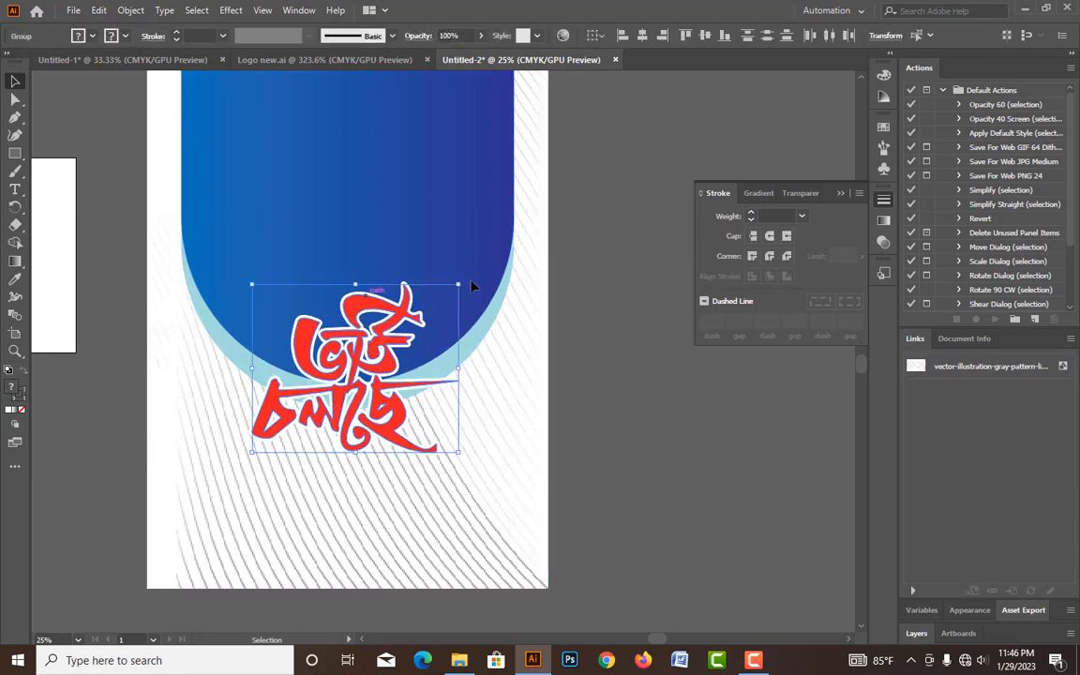
pyautogui.click(232, 10)
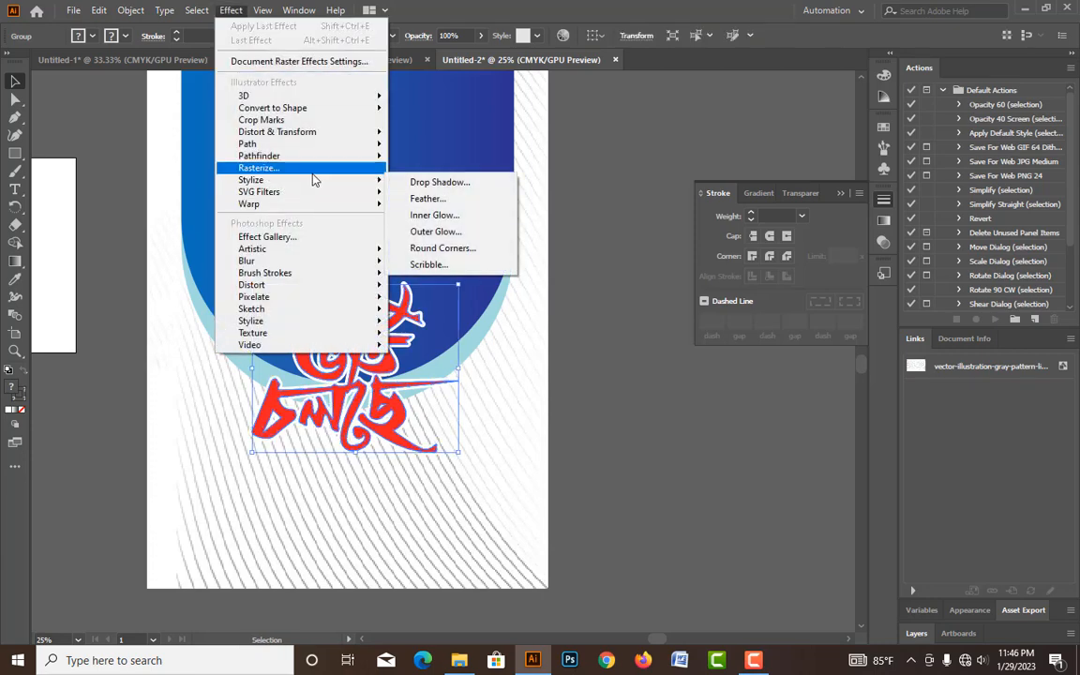
pyautogui.click(439, 183)
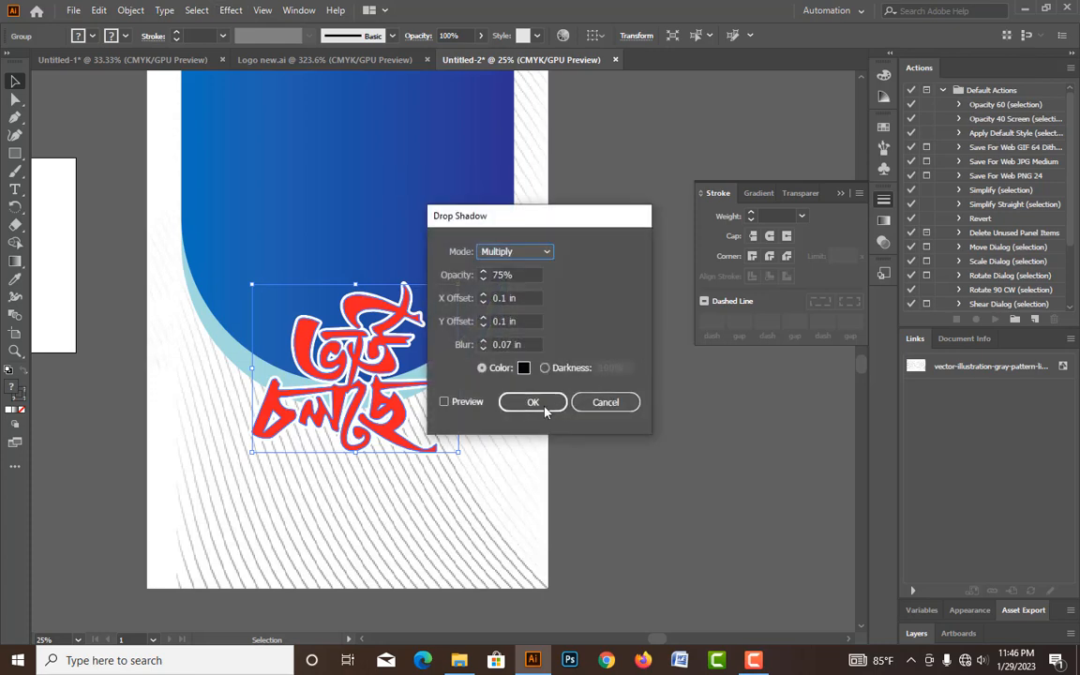
pyautogui.click(471, 401)
pyautogui.moveTo(489, 214); pyautogui.dragTo(521, 205)
pyautogui.click(555, 292)
pyautogui.press('Up')
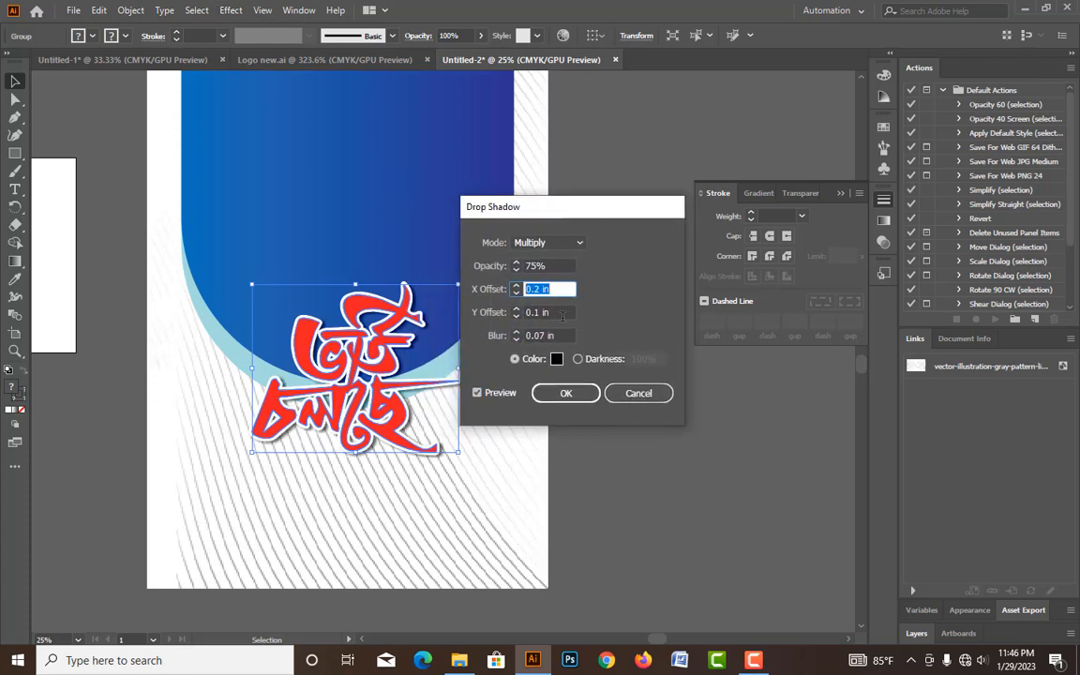
pyautogui.click(555, 312)
pyautogui.press('Up')
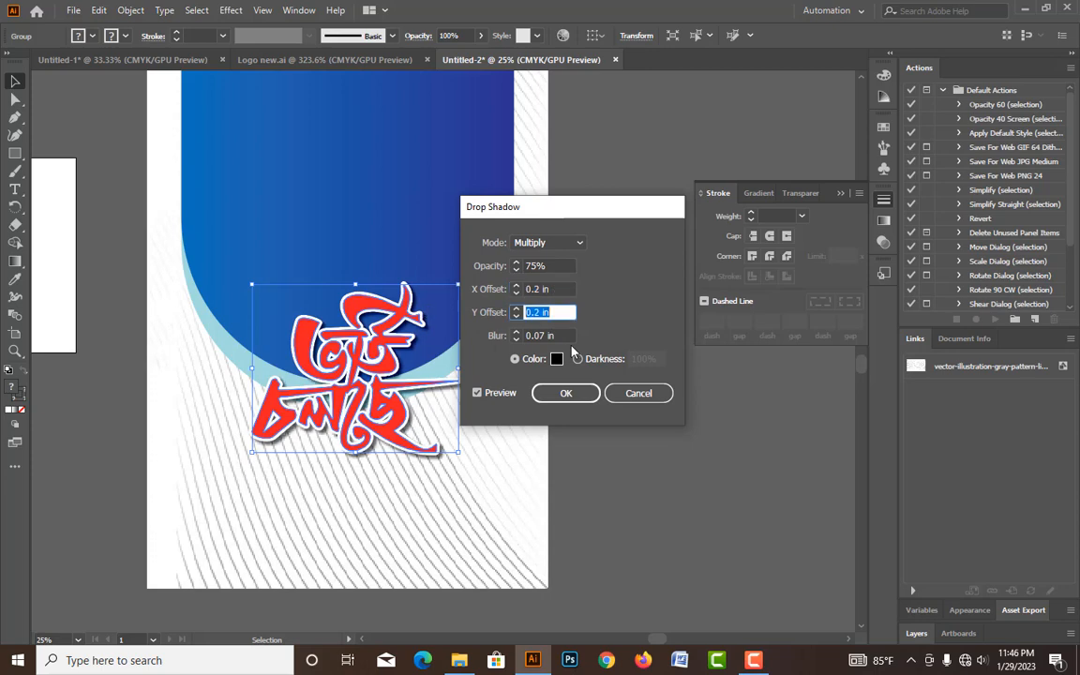
pyautogui.click(555, 335)
pyautogui.press('Up')
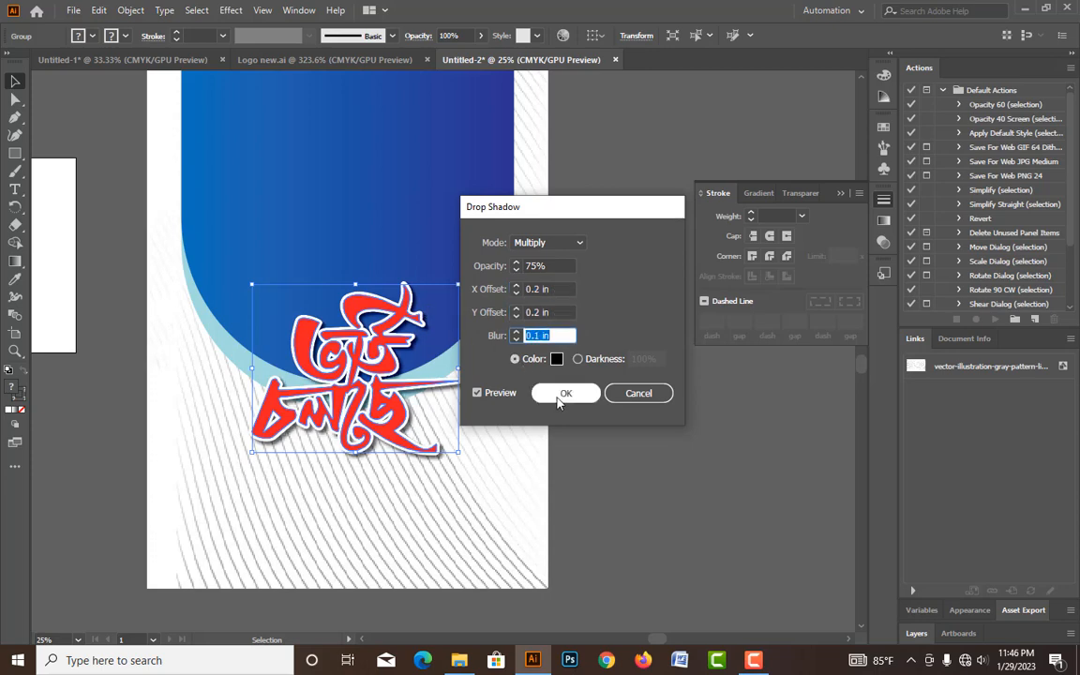
pyautogui.click(562, 394)
pyautogui.click(629, 280)
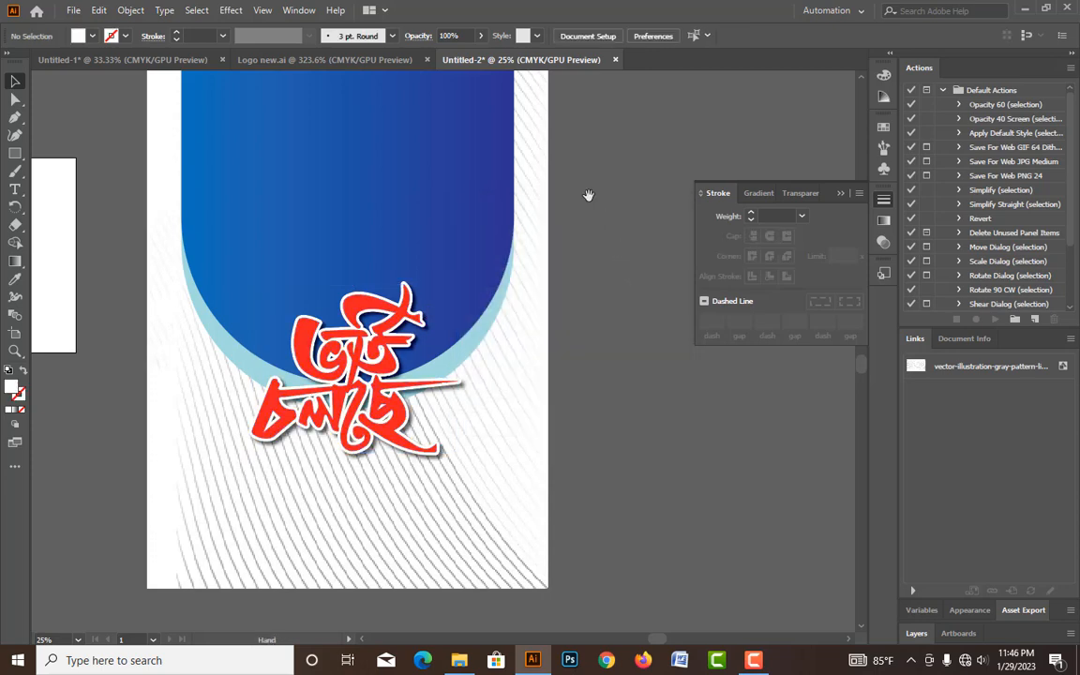
# - Add white two-line text reading "খিদমাতুল" and "কুরআন" on the upper part of the gradient shape
pyautogui.moveTo(612, 133); pyautogui.dragTo(591, 250)
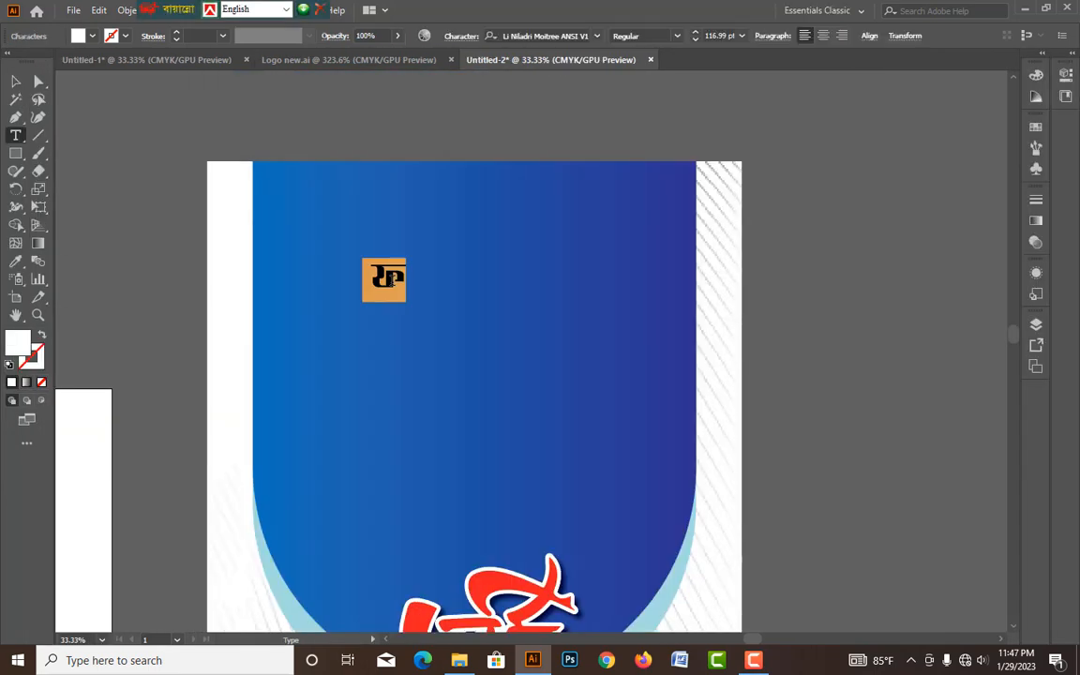
pyautogui.write('পি')
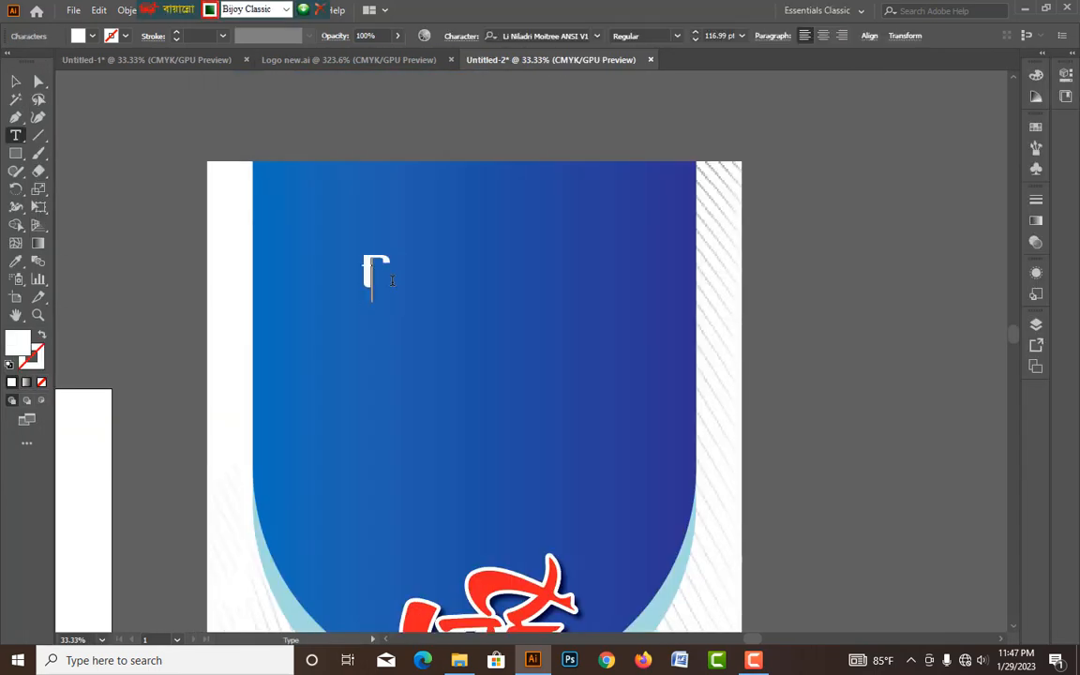
pyautogui.write('দমাতুল')
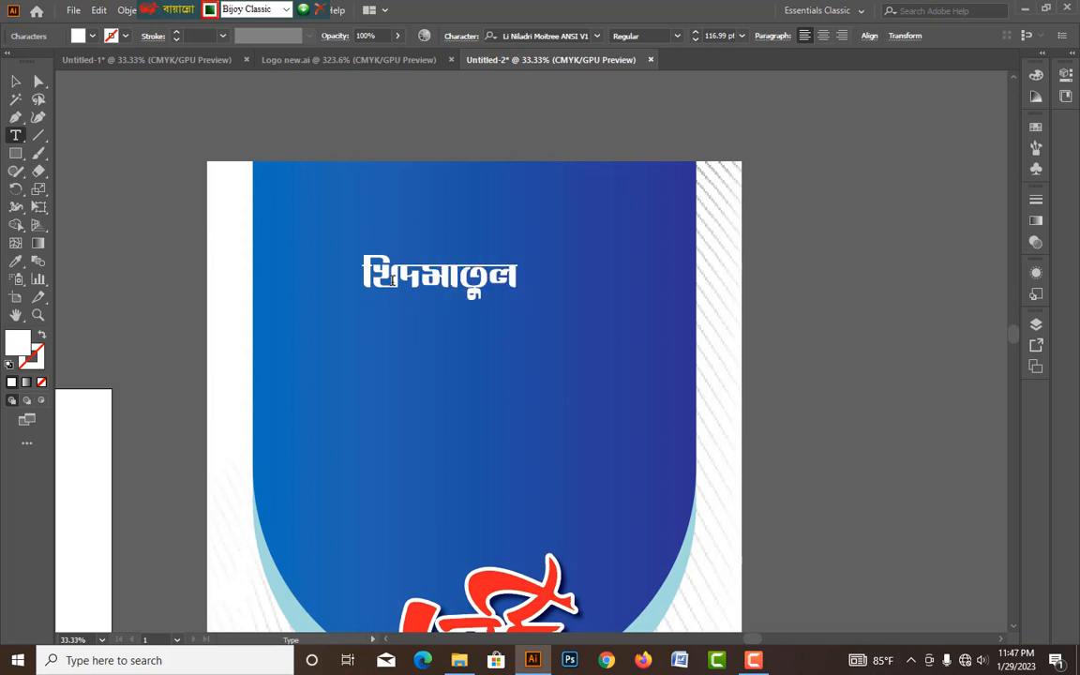
pyautogui.press('Return')
pyautogui.write('কুরআন')
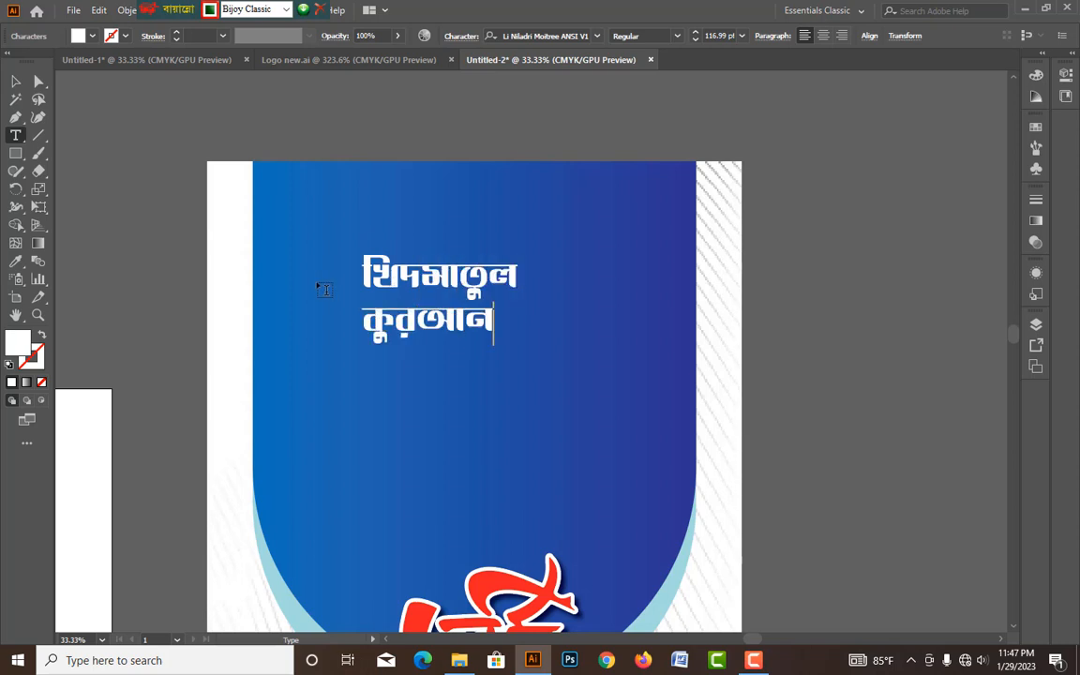
pyautogui.press('Escape')
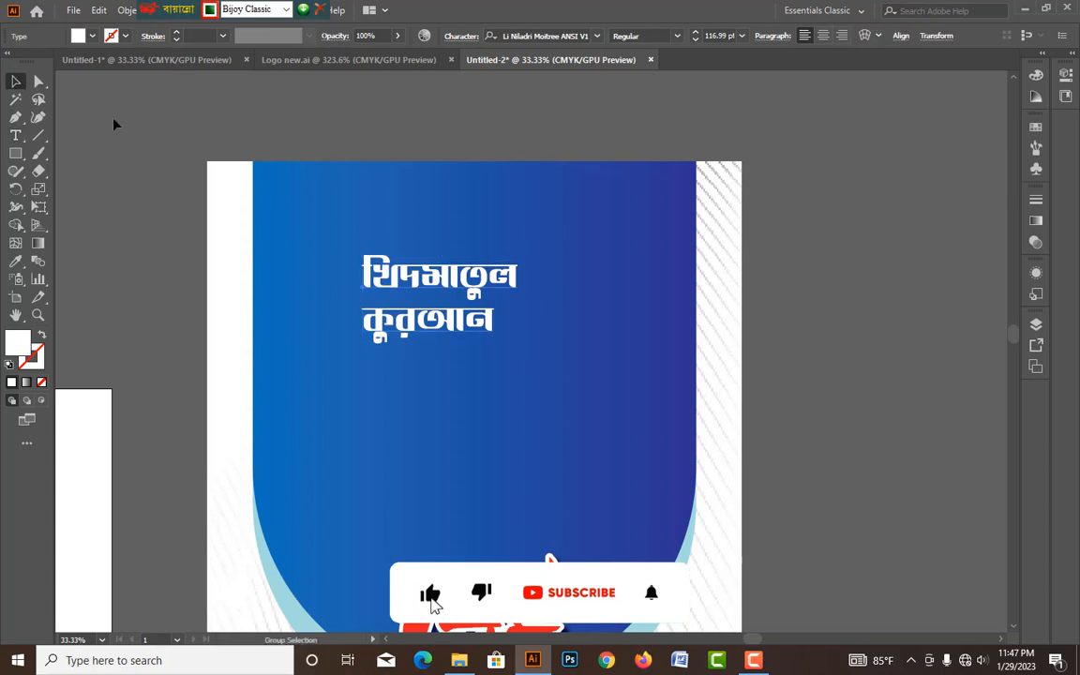
# - Set the two-line text in KongshoMJ Bold and centre-align its lines
pyautogui.hotkey('ctrl', 'alt', 'b')
pyautogui.click(542, 34)
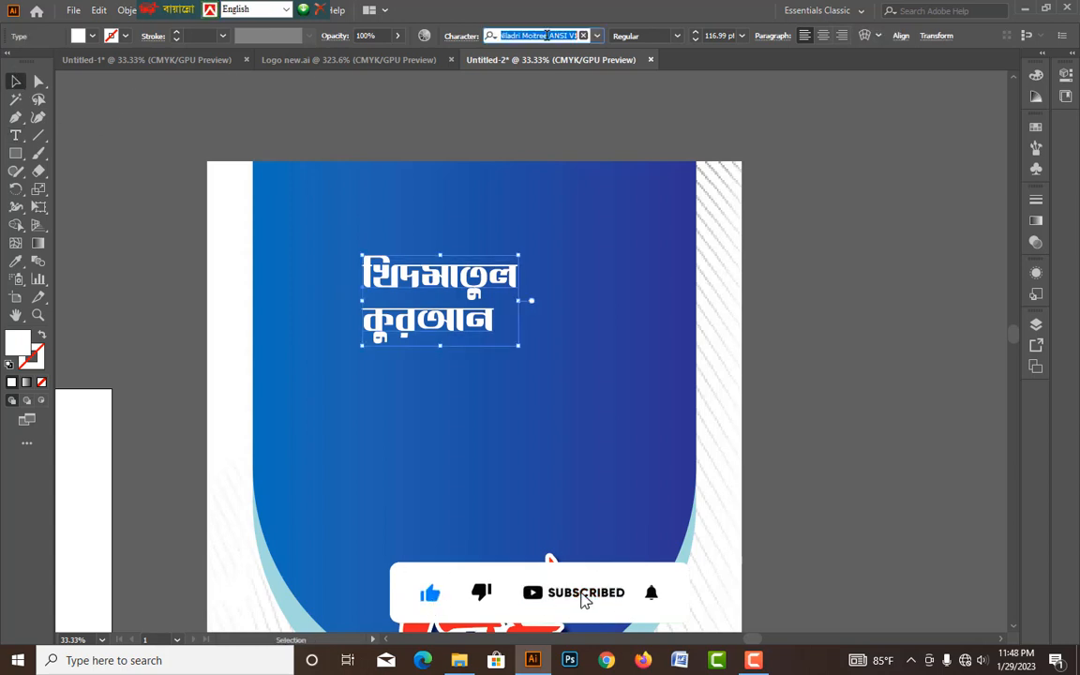
pyautogui.write('k')
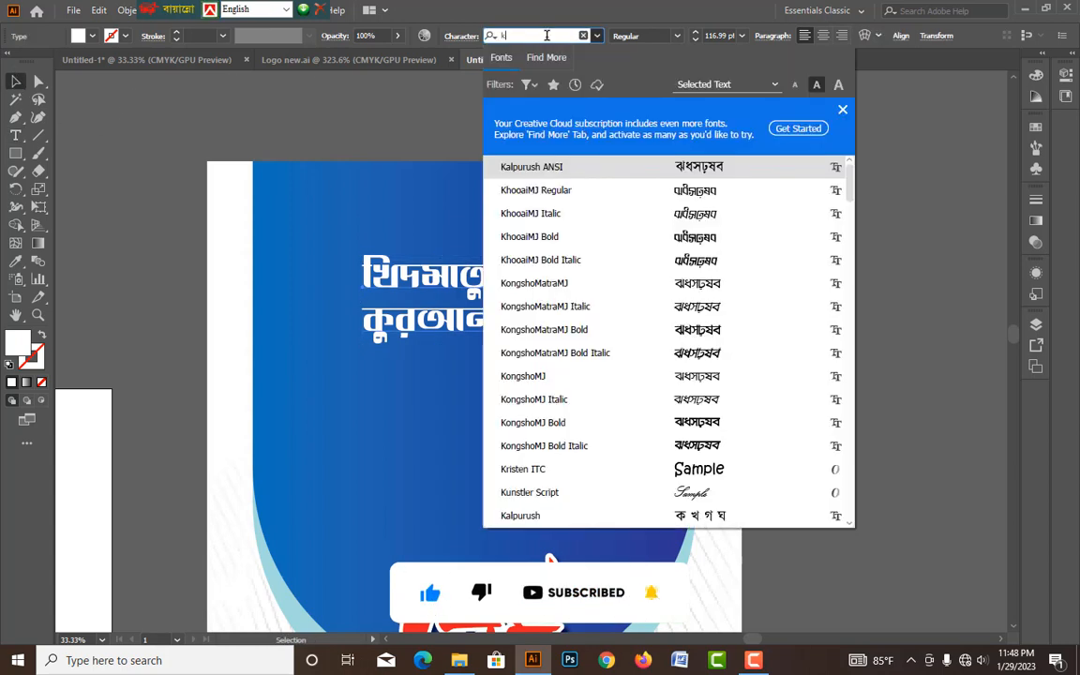
pyautogui.write('o')
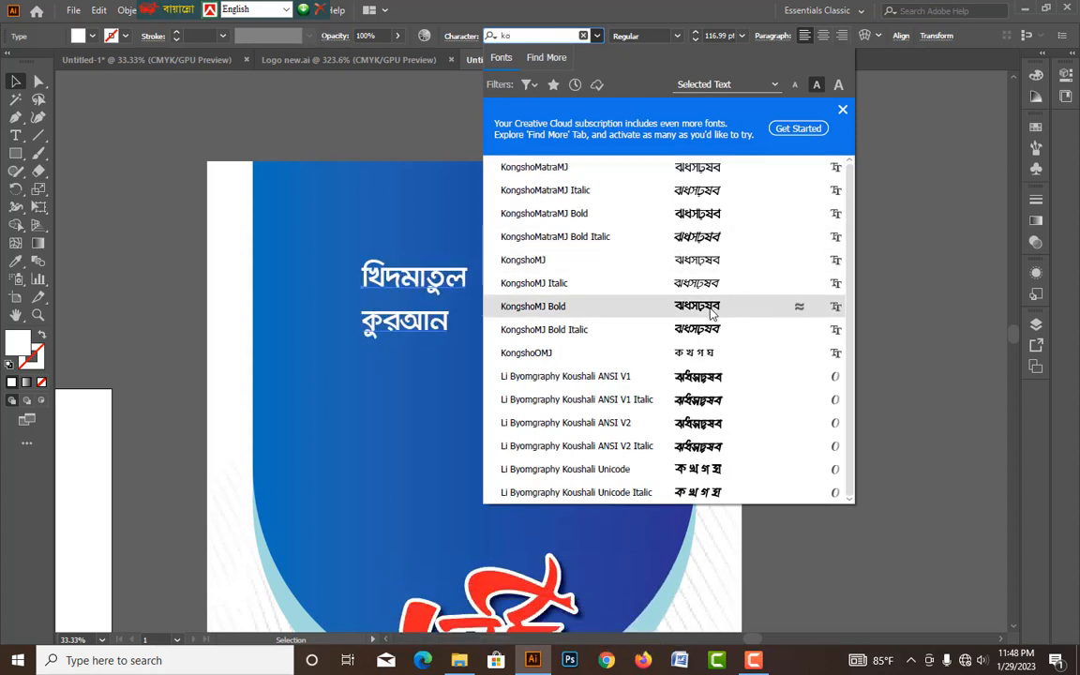
pyautogui.click(711, 315)
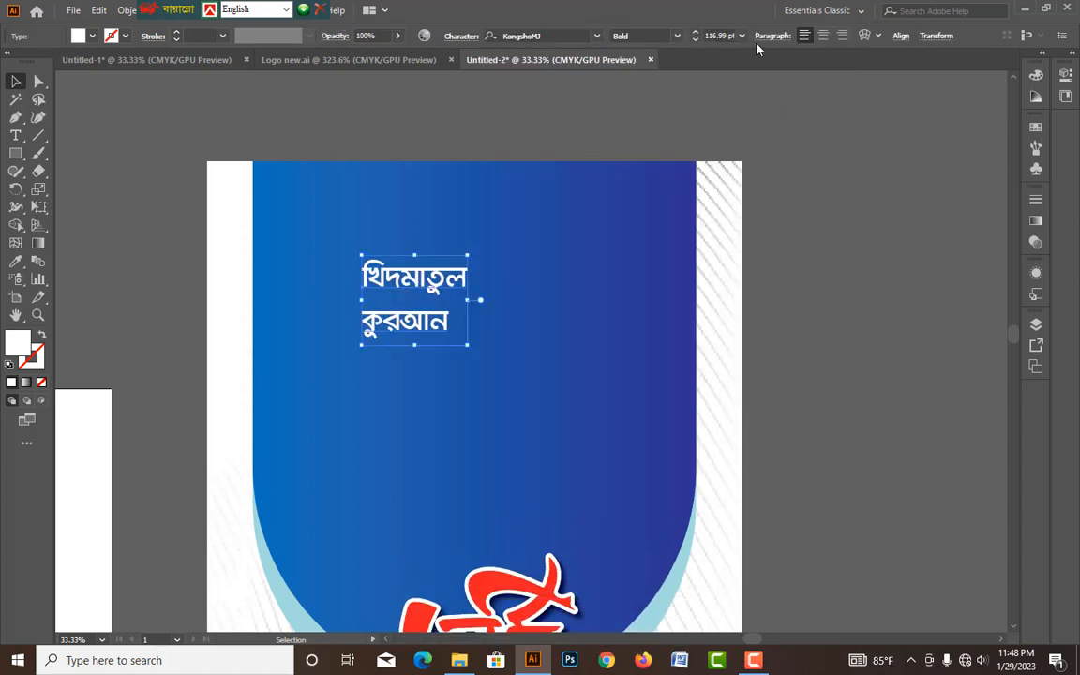
pyautogui.click(830, 37)
# - Move the two-line text to the horizontal middle of the gradient shape and tighten its line spacing
pyautogui.moveTo(429, 272); pyautogui.dragTo(490, 293)
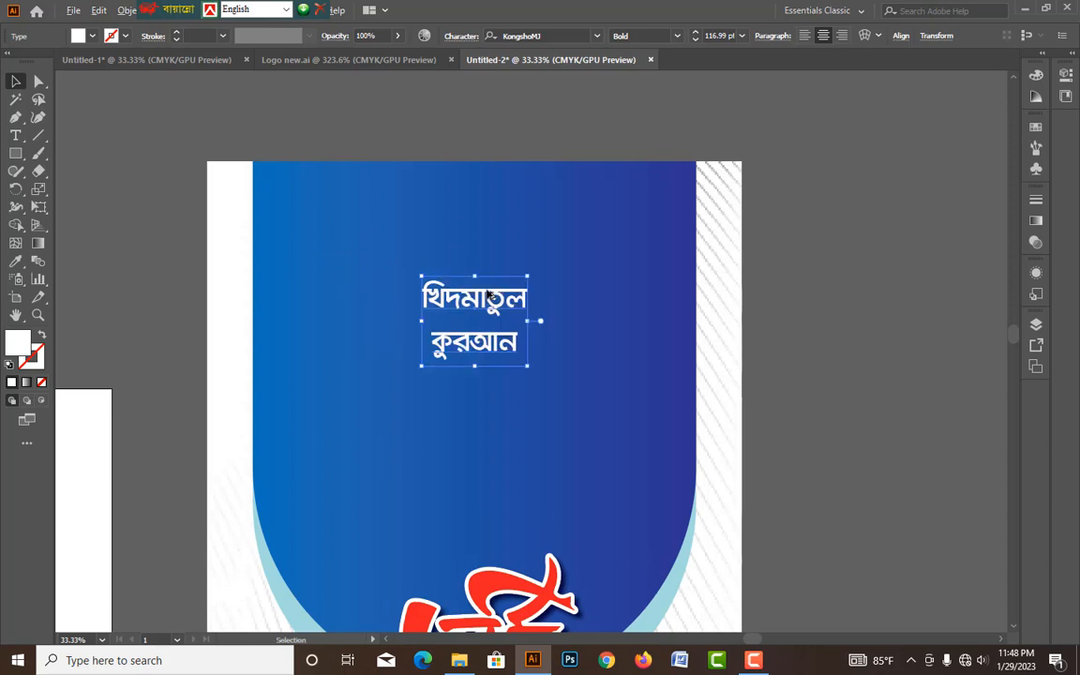
pyautogui.hotkey('alt', 'Up')
pyautogui.hotkey('alt', 'Up')
pyautogui.hotkey('alt', 'Up')
pyautogui.hotkey('alt', 'Up')
pyautogui.hotkey('alt', 'Up')
pyautogui.hotkey('alt', 'Up')
pyautogui.hotkey('alt', 'Up')
pyautogui.hotkey('alt', 'Up')
pyautogui.hotkey('alt', 'Up')
pyautogui.hotkey('alt', 'Up')
pyautogui.hotkey('alt', 'Up')
pyautogui.hotkey('alt', 'Up')
pyautogui.hotkey('alt', 'Up')
pyautogui.hotkey('alt', 'Up')
pyautogui.hotkey('alt', 'Up')
pyautogui.hotkey('alt', 'Up')
pyautogui.hotkey('alt', 'Up')
pyautogui.hotkey('alt', 'Up')
pyautogui.hotkey('alt', 'Up')
pyautogui.hotkey('alt', 'Up')
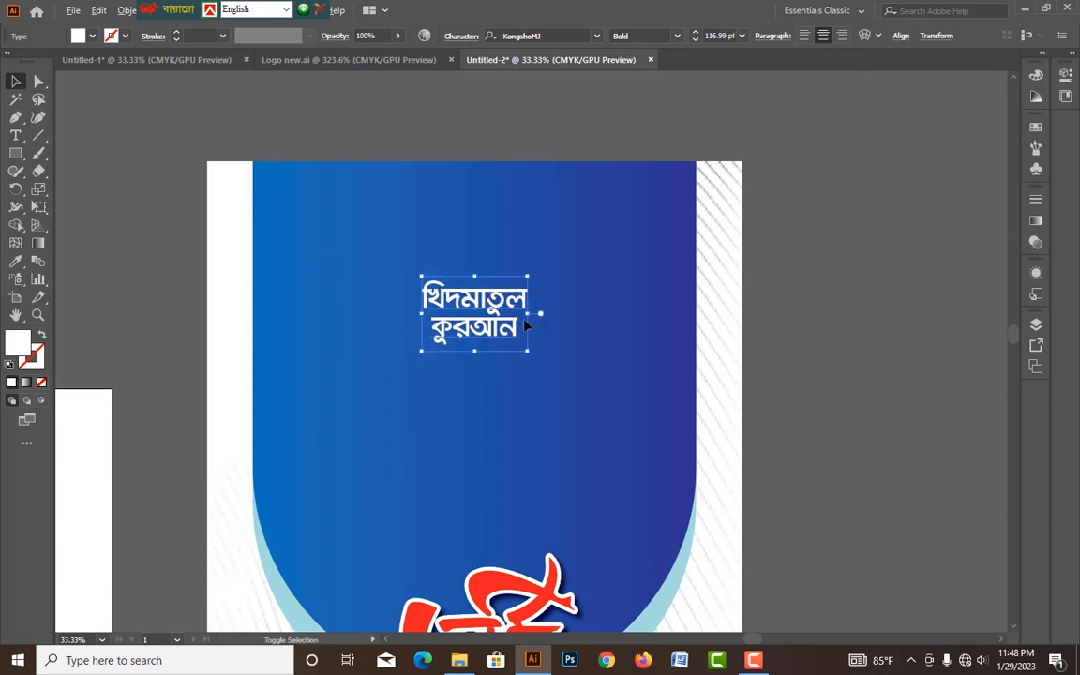
# - Enlarge the two-line text to nearly the full width of the gradient shape and position it centrally above the red lettering
pyautogui.moveTo(527, 313); pyautogui.dragTo(647, 314)
pyautogui.moveTo(548, 310); pyautogui.dragTo(549, 361)
pyautogui.moveTo(643, 372); pyautogui.dragTo(667, 373)
pyautogui.moveTo(610, 340); pyautogui.dragTo(607, 361)
pyautogui.moveTo(531, 363); pyautogui.dragTo(535, 367)
pyautogui.moveTo(807, 410); pyautogui.dragTo(809, 399)
pyautogui.click(802, 363)
pyautogui.moveTo(789, 339); pyautogui.dragTo(777, 364)
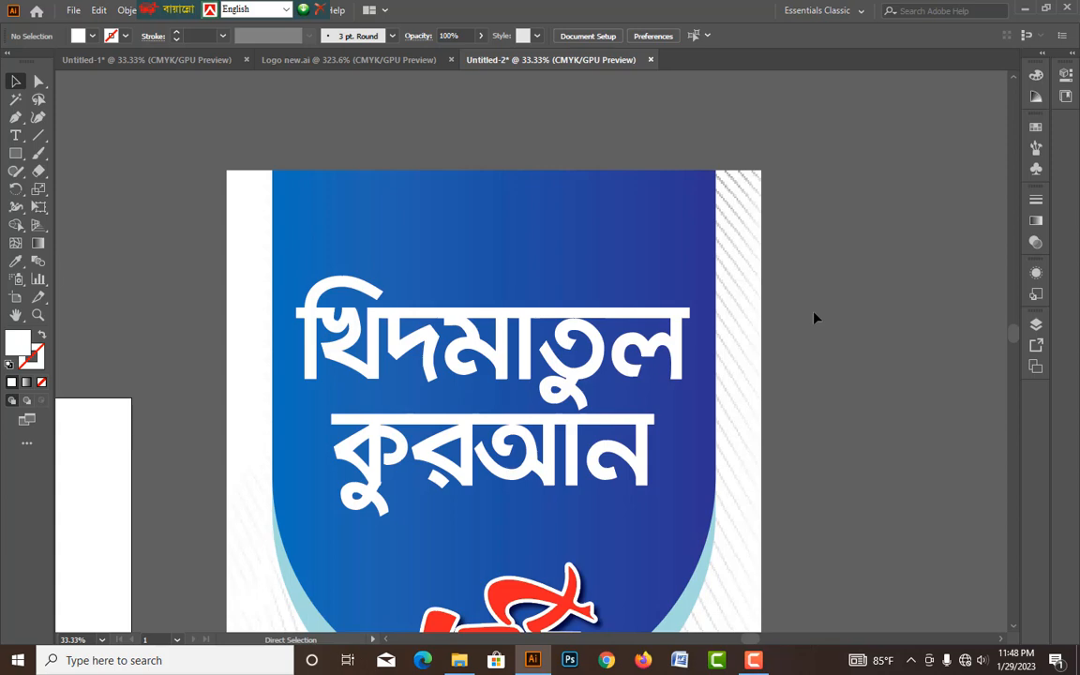
# - Save the document on the Desktop as an Adobe Illustrator file named Khidmatul Quran
pyautogui.hotkey('ctrl', 's')
pyautogui.click(62, 117)
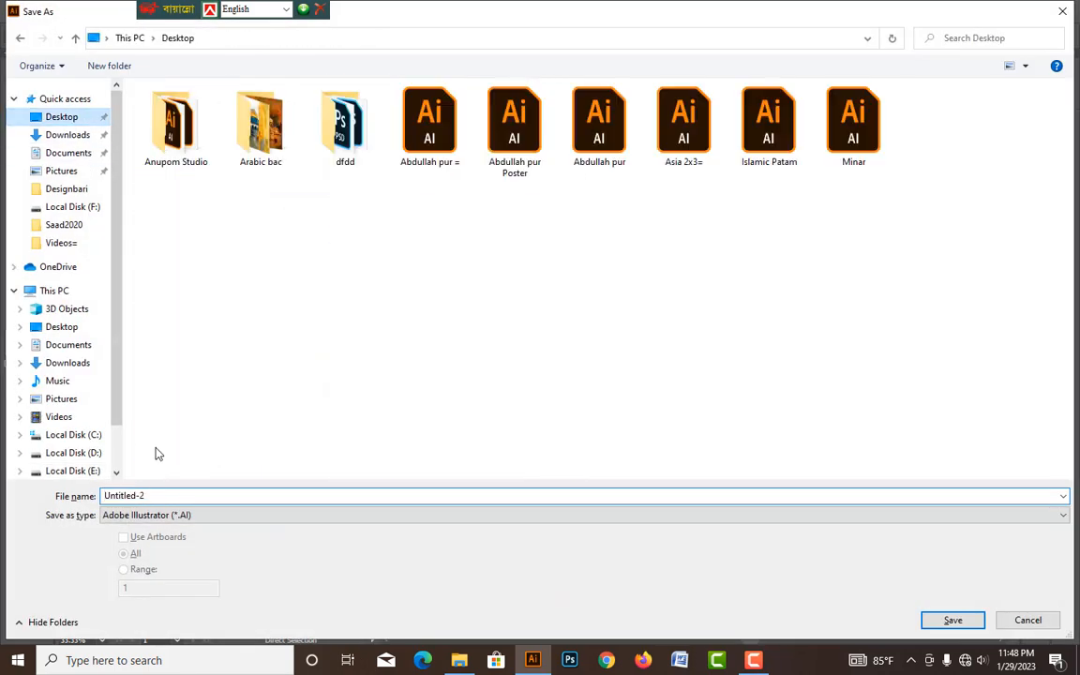
pyautogui.write('Khidmatul Quran')
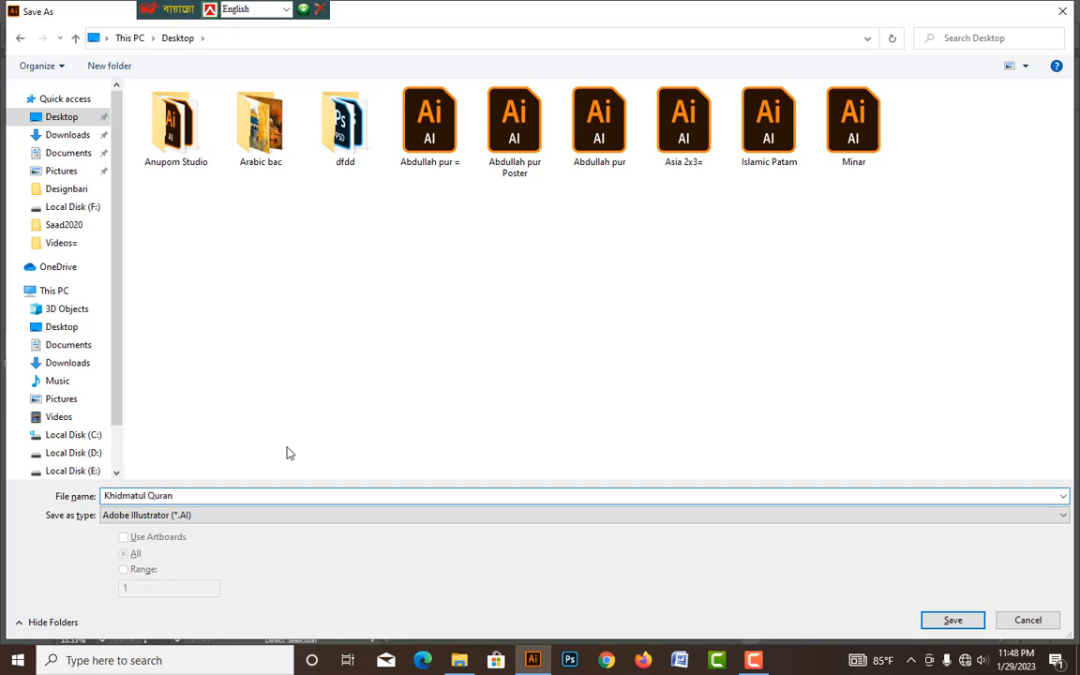
pyautogui.press('Return')
pyautogui.press('Return')
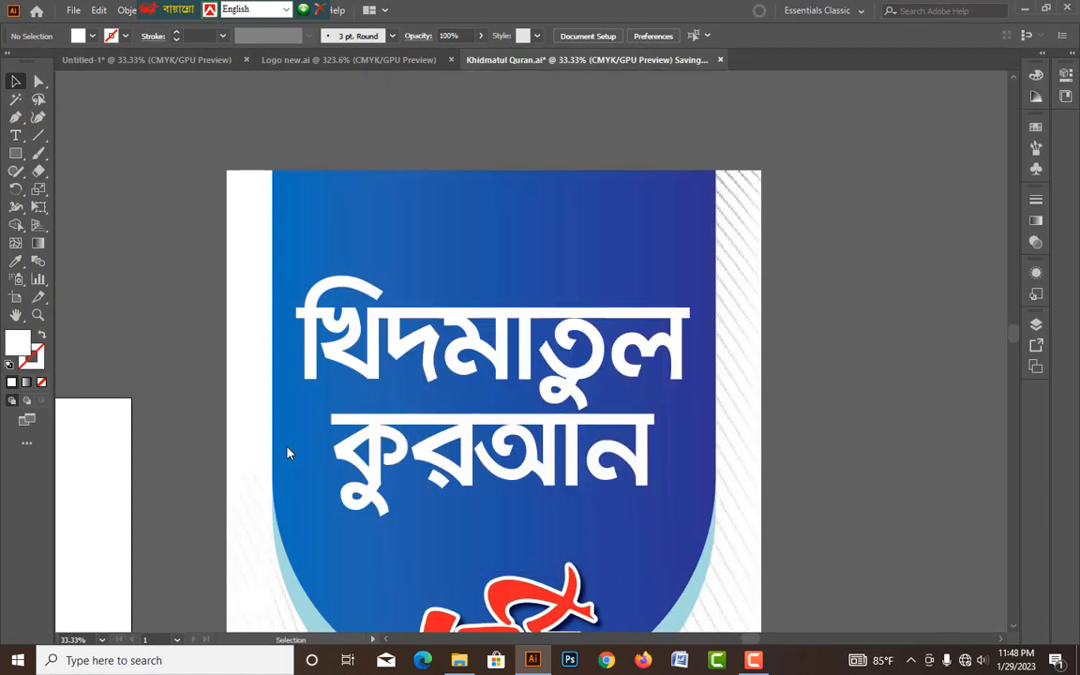
pyautogui.click(406, 310)
pyautogui.click(168, 231)
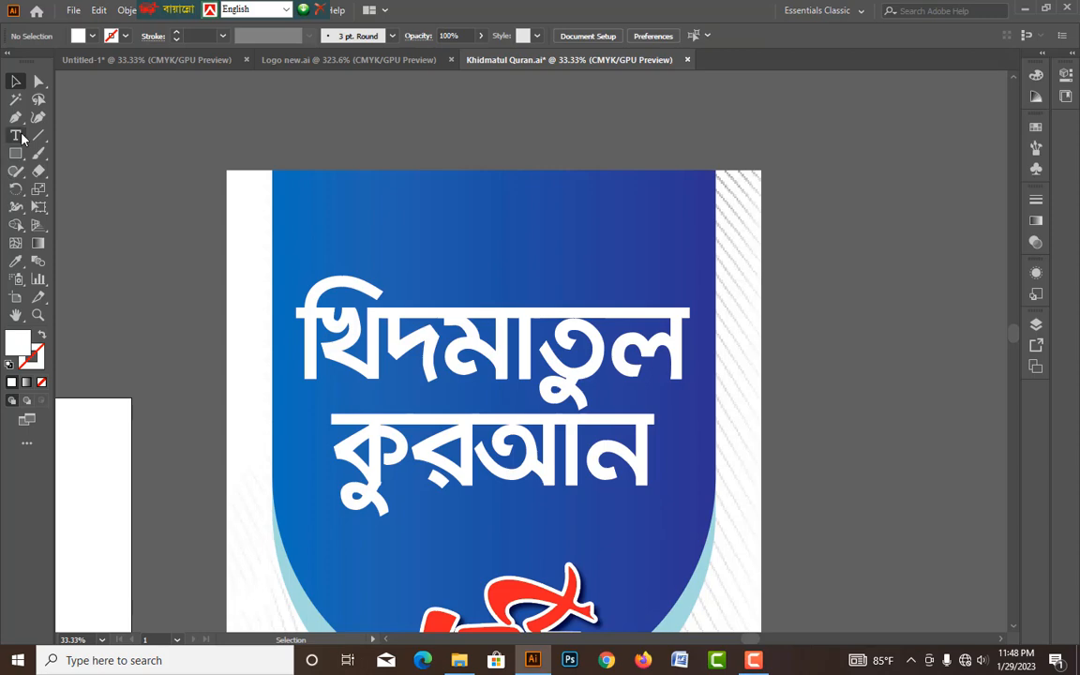
# - Add a placeholder text line just above "খিদমাতুল", enlarge it to about 55 pt and fill it white
pyautogui.click(23, 136)
pyautogui.click(429, 266)
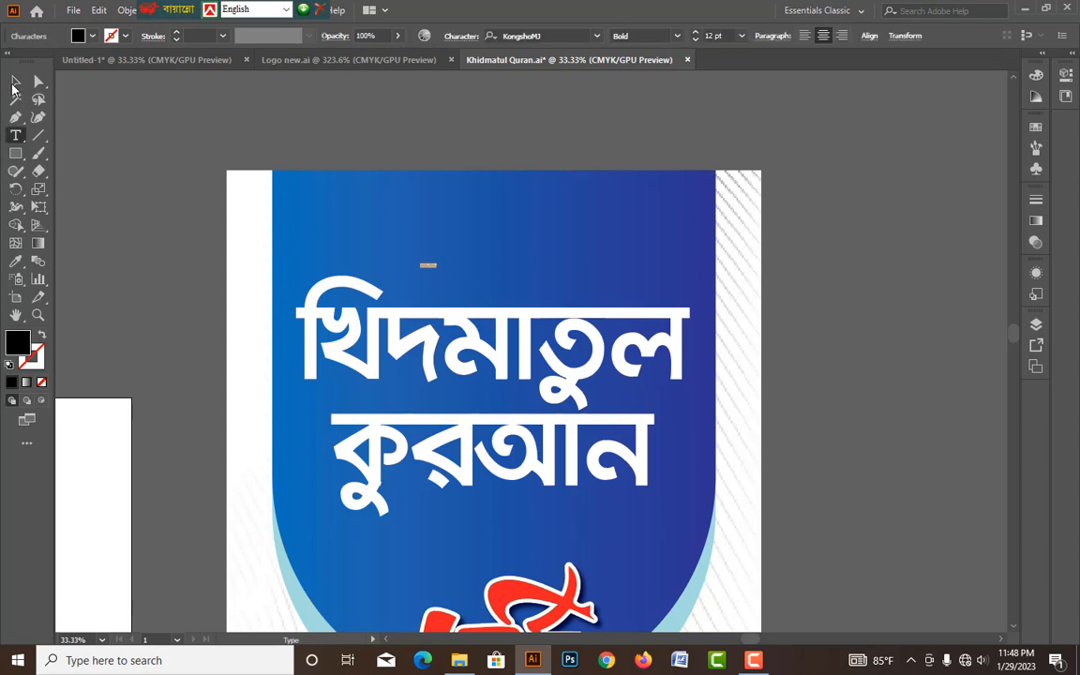
pyautogui.click(14, 84)
pyautogui.hotkey('ctrl', '=')
pyautogui.hotkey('ctrl', '=')
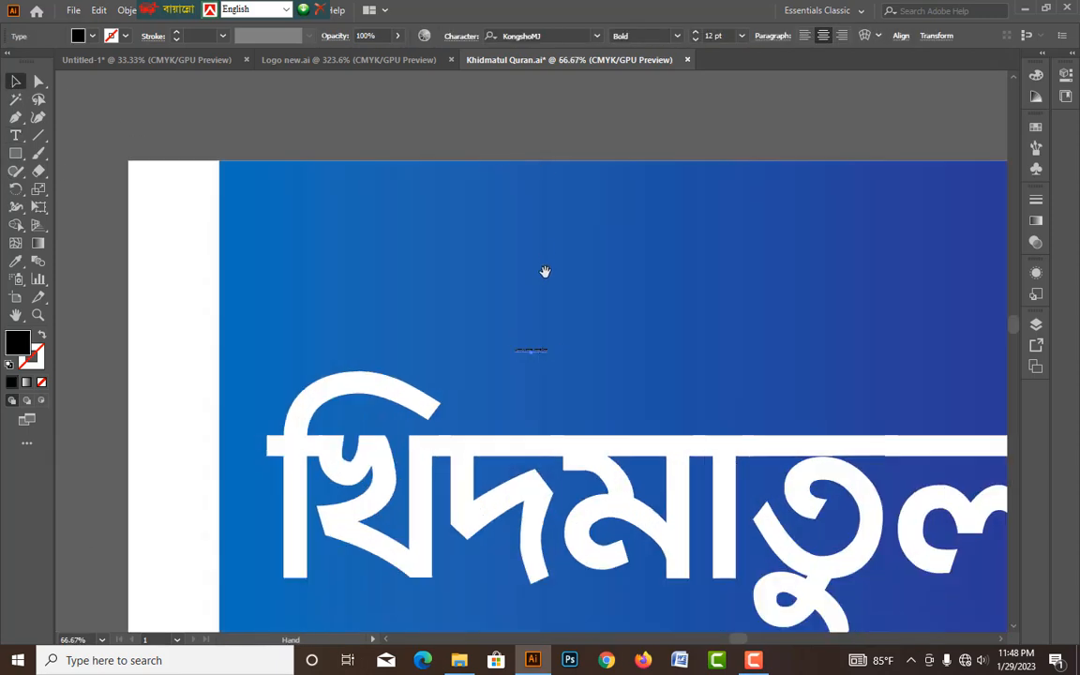
pyautogui.moveTo(545, 272); pyautogui.dragTo(473, 249)
pyautogui.click(469, 328)
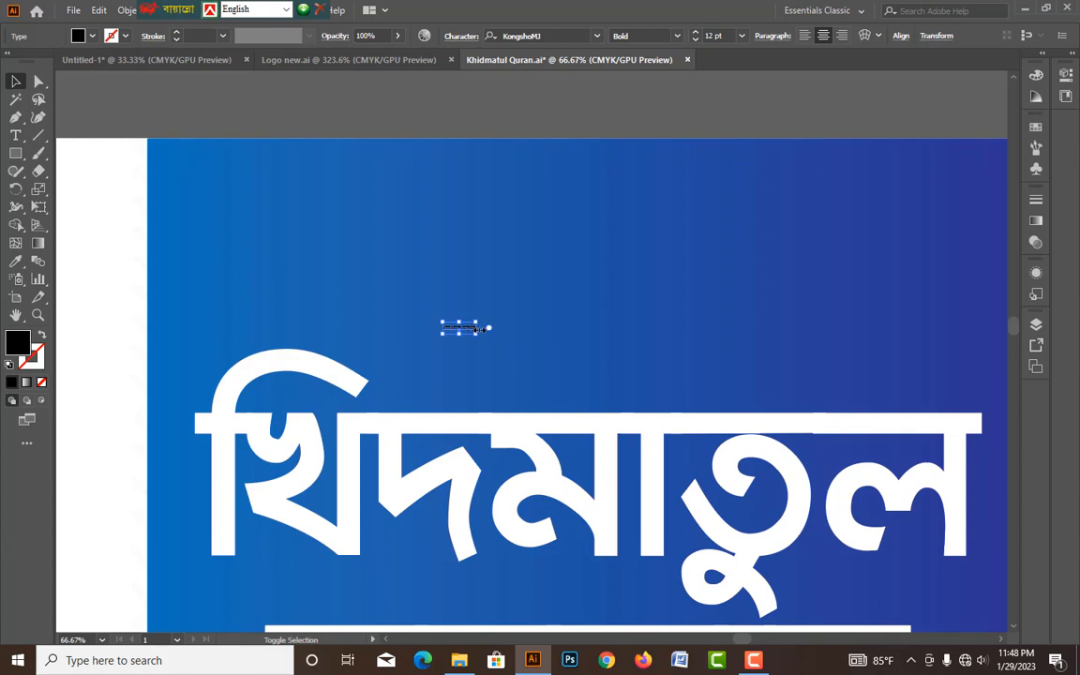
pyautogui.moveTo(477, 330); pyautogui.dragTo(594, 349)
pyautogui.click(92, 36)
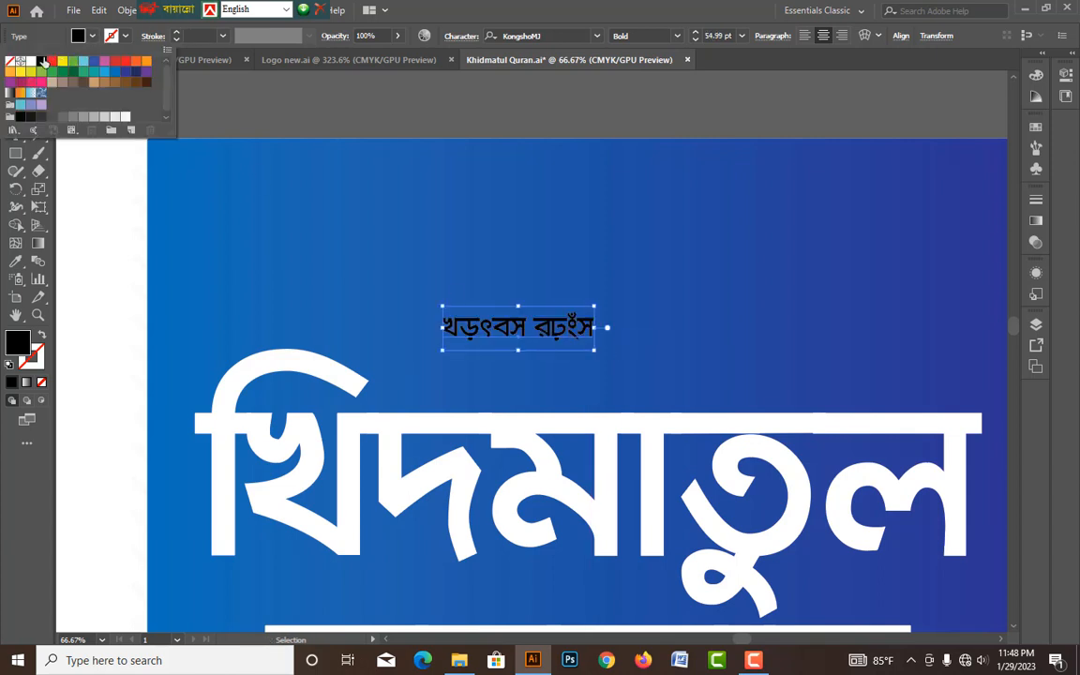
pyautogui.click(35, 54)
pyautogui.click(512, 283)
# - Replace the placeholder line with "একটি আন্তর্জাতিক মানের হিফজ শিক্ষা প্রতিষ্ঠান" and colour it yellow
pyautogui.doubleClick(541, 345)
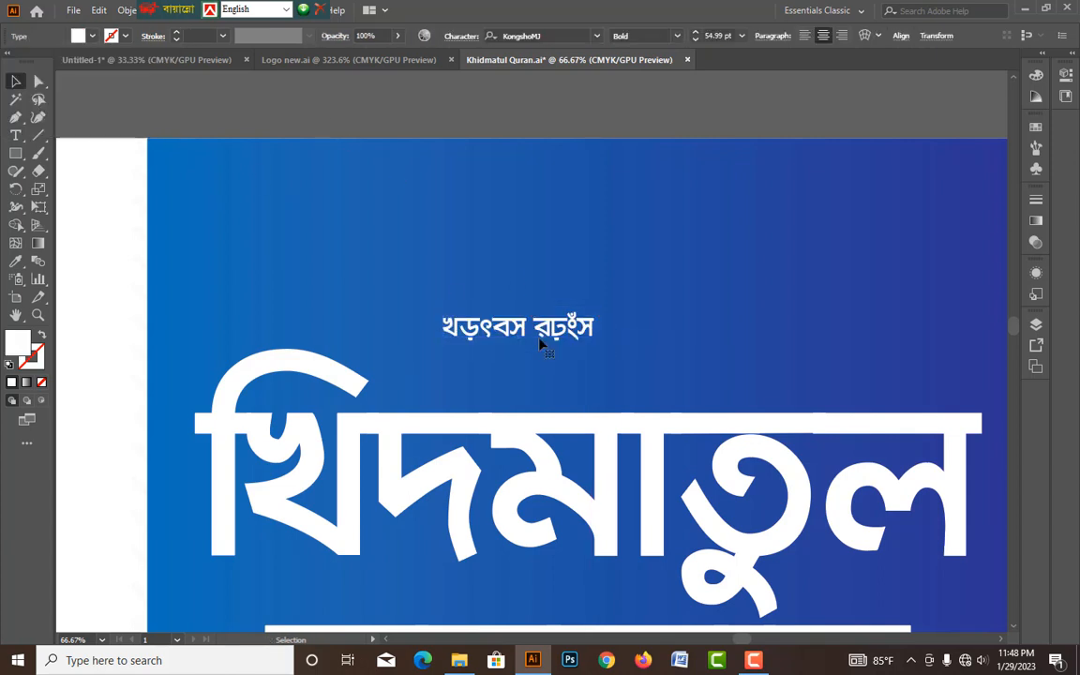
pyautogui.hotkey('ctrl', 'a')
pyautogui.hotkey('ctrl', 'alt', 'b')
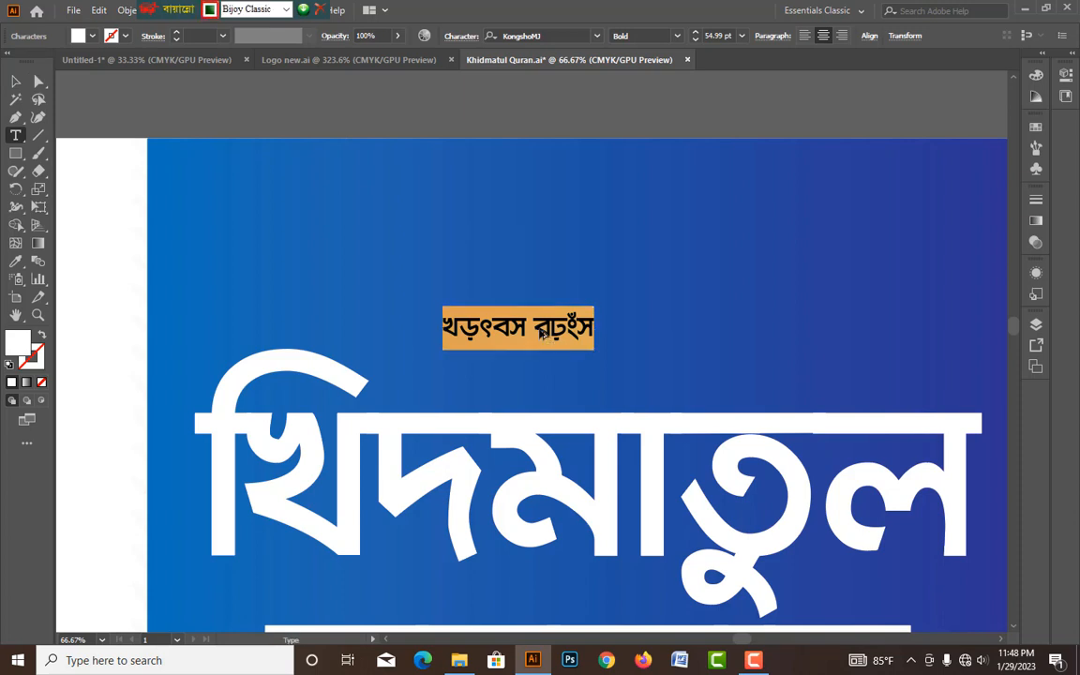
pyautogui.press('BackSpace')
pyautogui.write('একটি')
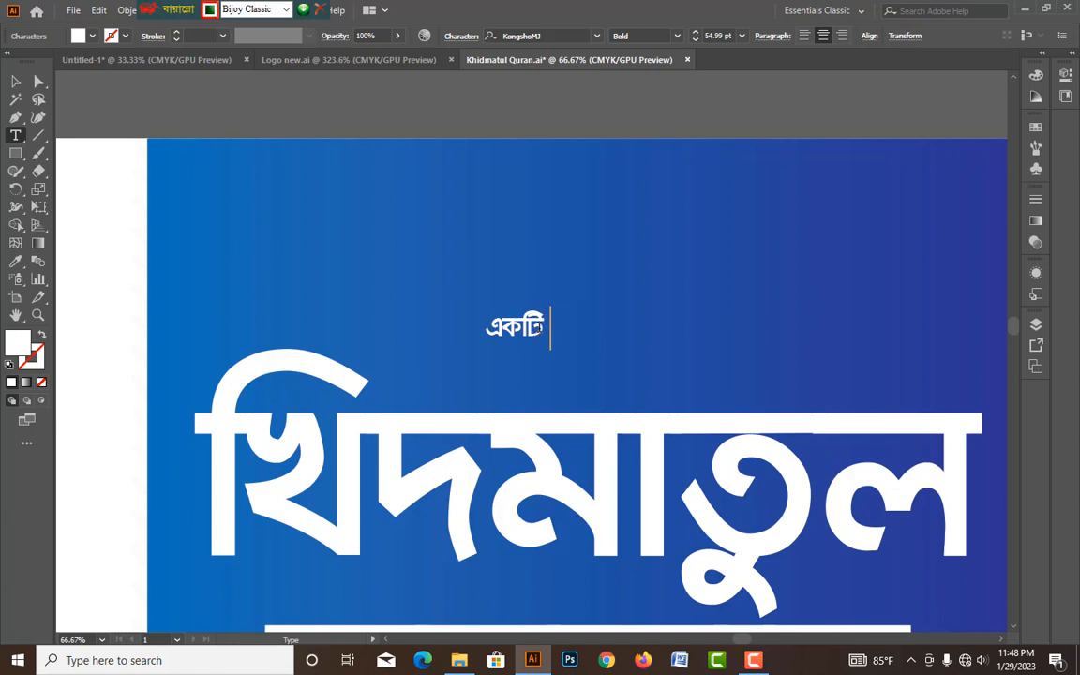
pyautogui.write(' আন্ত')
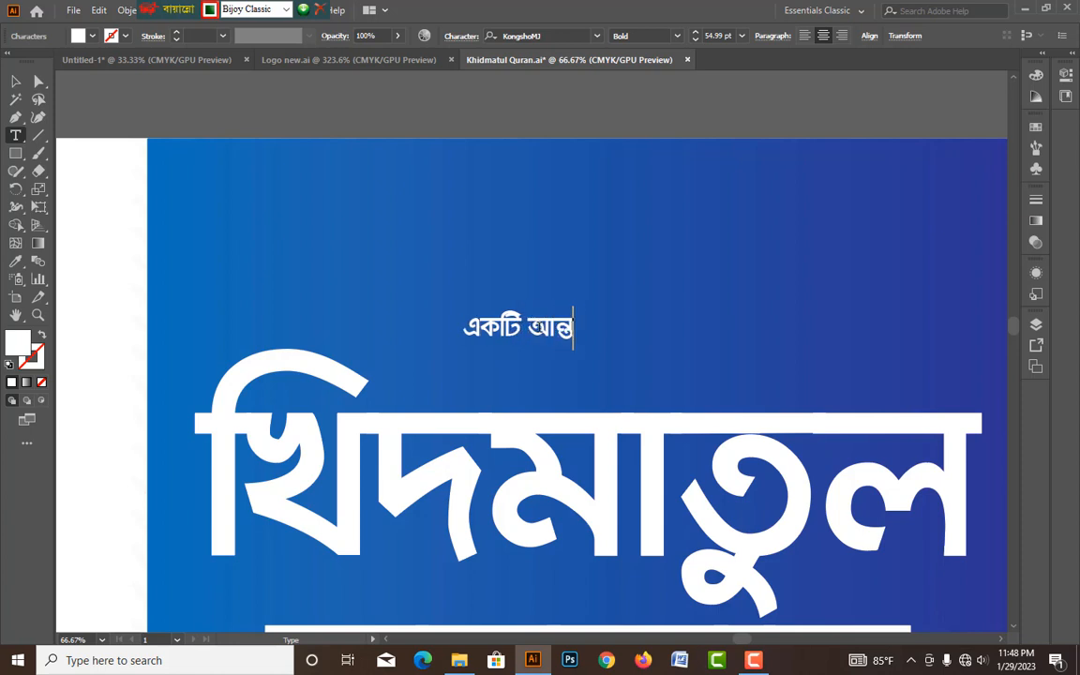
pyautogui.write('র্জাতিক ')
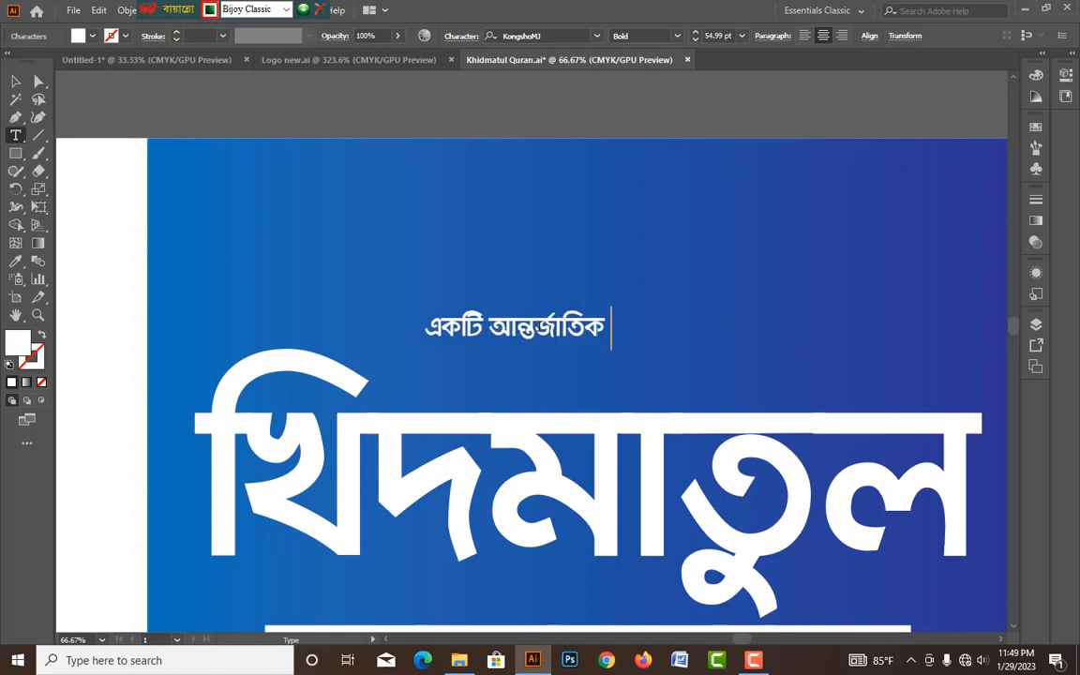
pyautogui.write('মানের হিফ')
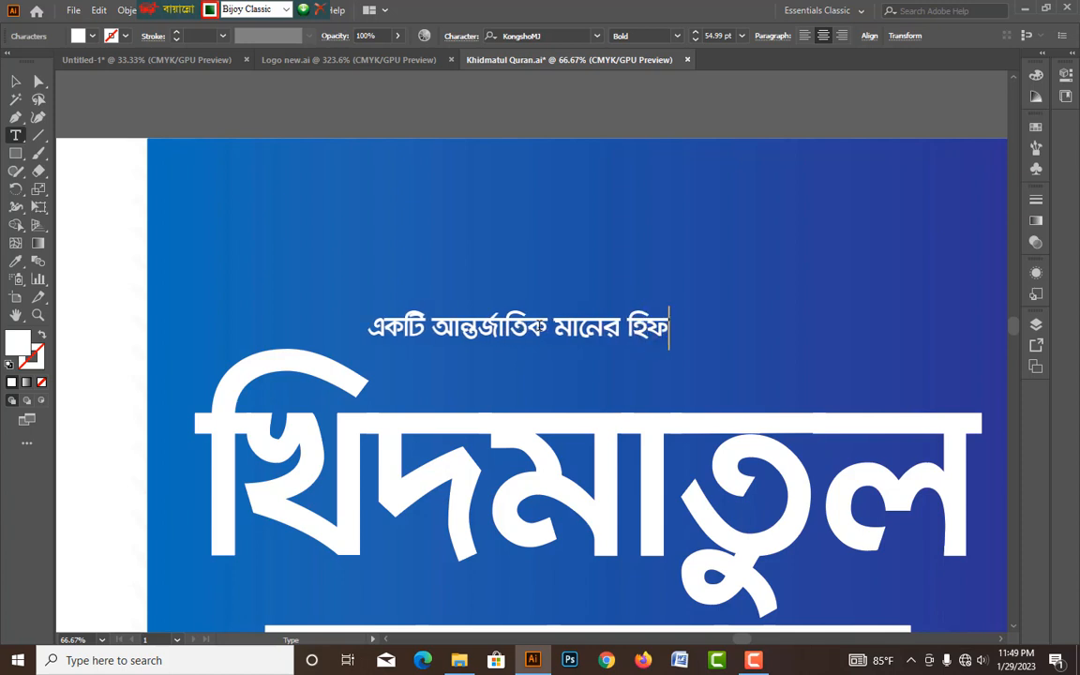
pyautogui.write('জ শিক্ষা প্রতি')
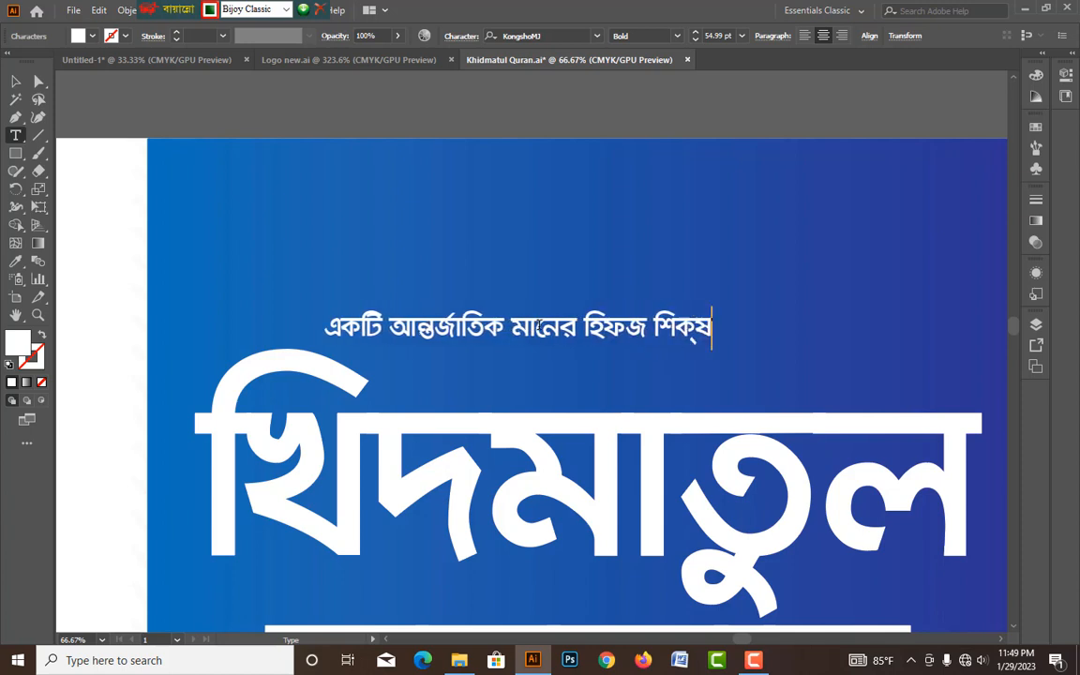
pyautogui.write('ষ্ঠান')
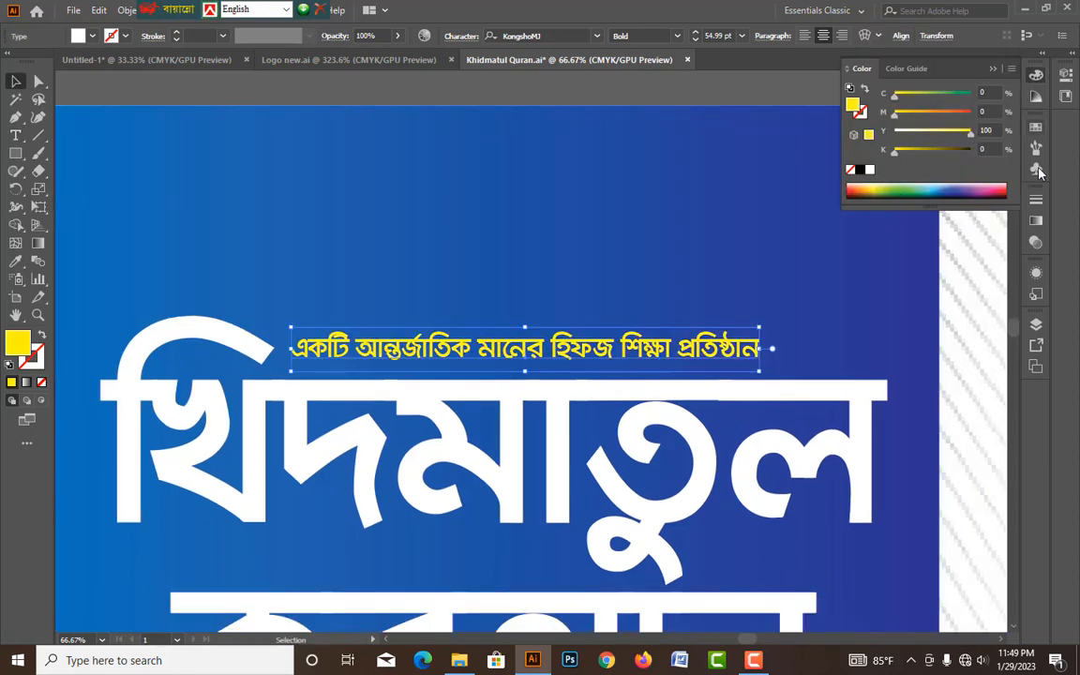
# - Nudge the yellow tagline slightly sideways above the title and set it in SutonnyMJ Bold
pyautogui.click(527, 237)
pyautogui.moveTo(672, 256); pyautogui.dragTo(677, 241)
pyautogui.moveTo(693, 330); pyautogui.dragTo(699, 331)
pyautogui.click(538, 36)
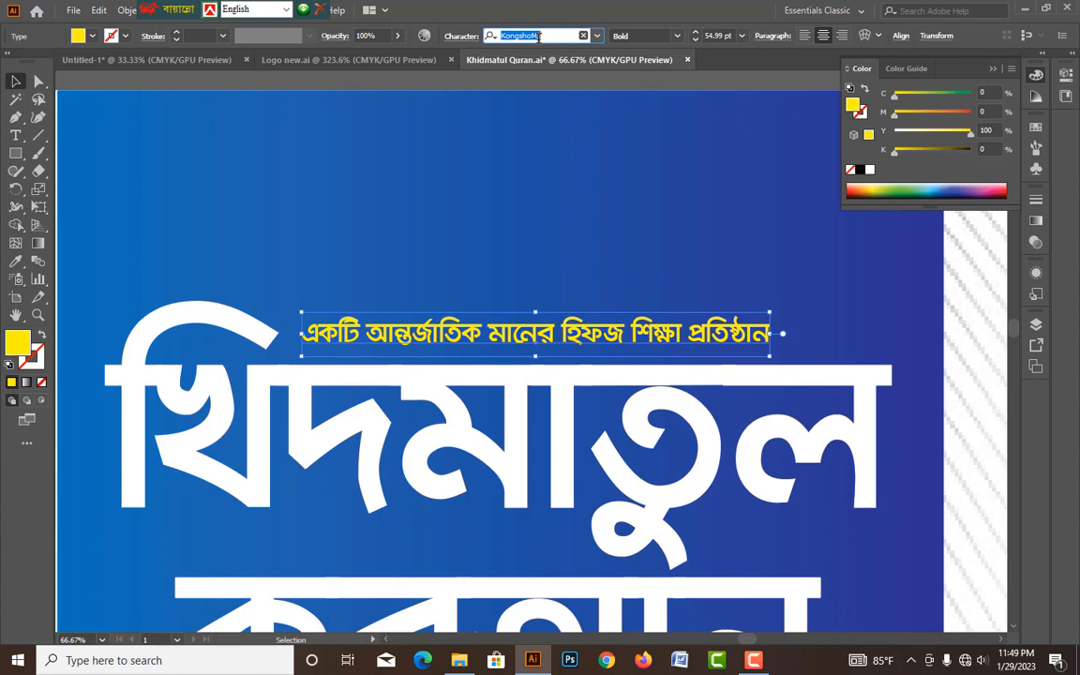
pyautogui.write('sut')
pyautogui.press('Down')
pyautogui.press('Down')
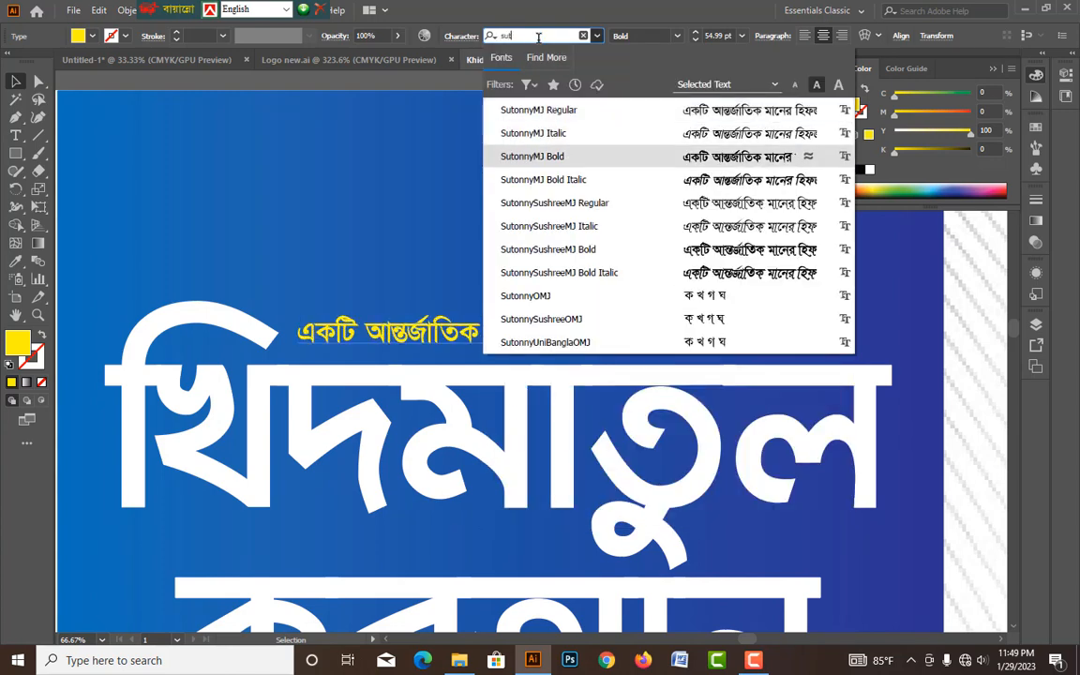
pyautogui.press('Return')
pyautogui.click(547, 144)
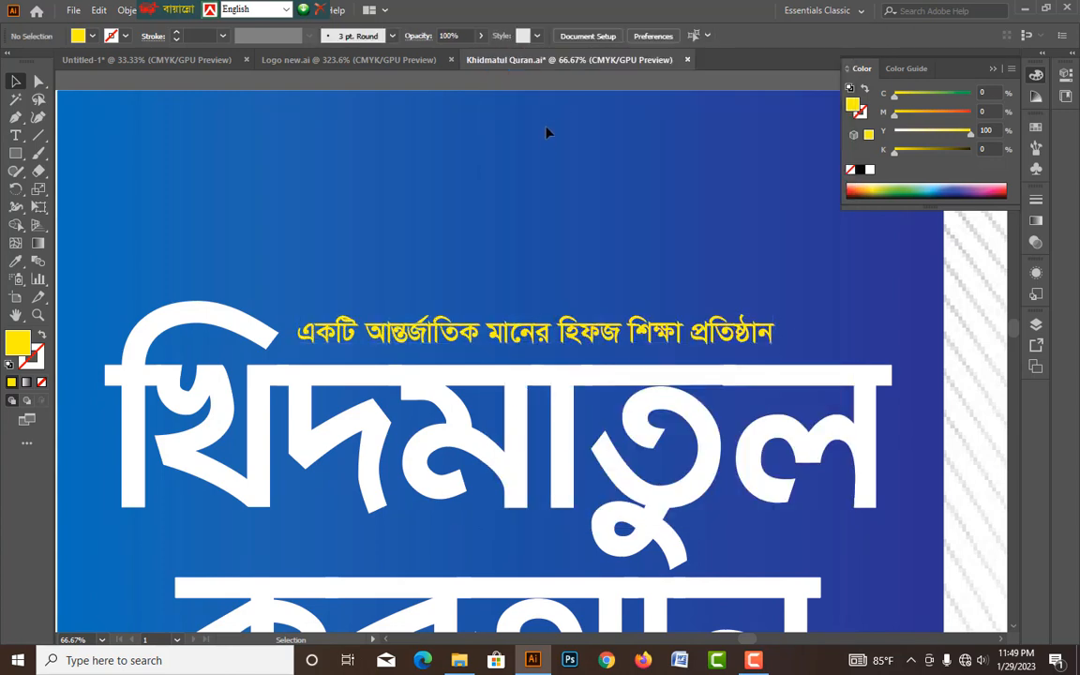
# - Duplicate the yellow tagline below "কুরআন" and change the copy's text to "হিফজ মাদরাসা"
pyautogui.hotkey('ctrl', '-')
pyautogui.moveTo(643, 391); pyautogui.dragTo(613, 198)
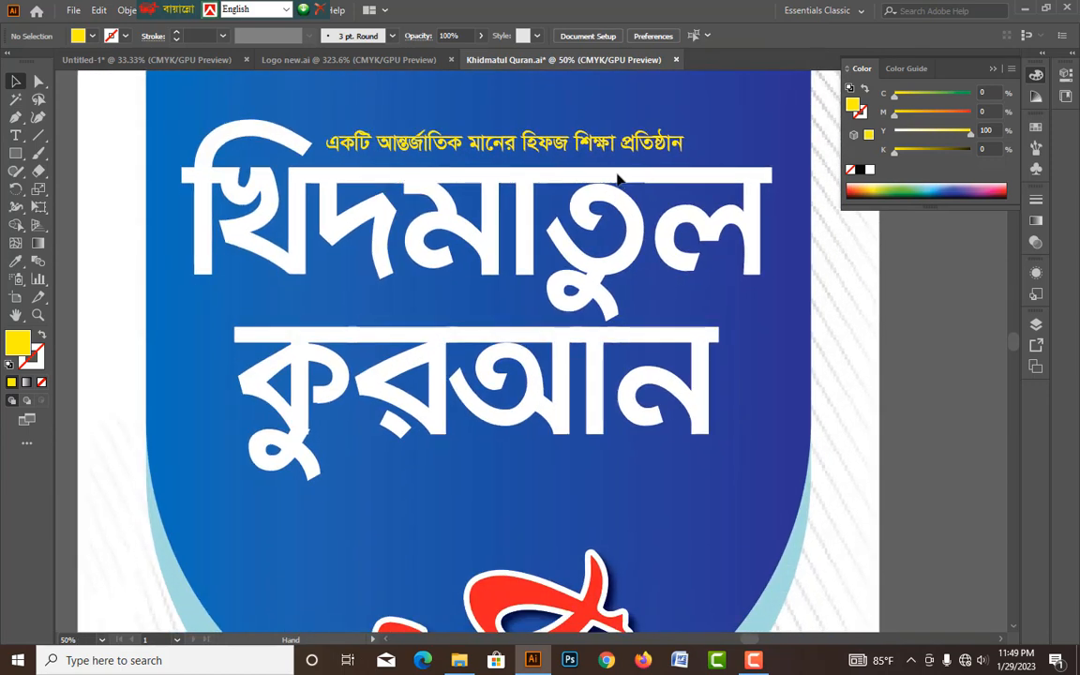
pyautogui.moveTo(643, 155); pyautogui.dragTo(646, 497)
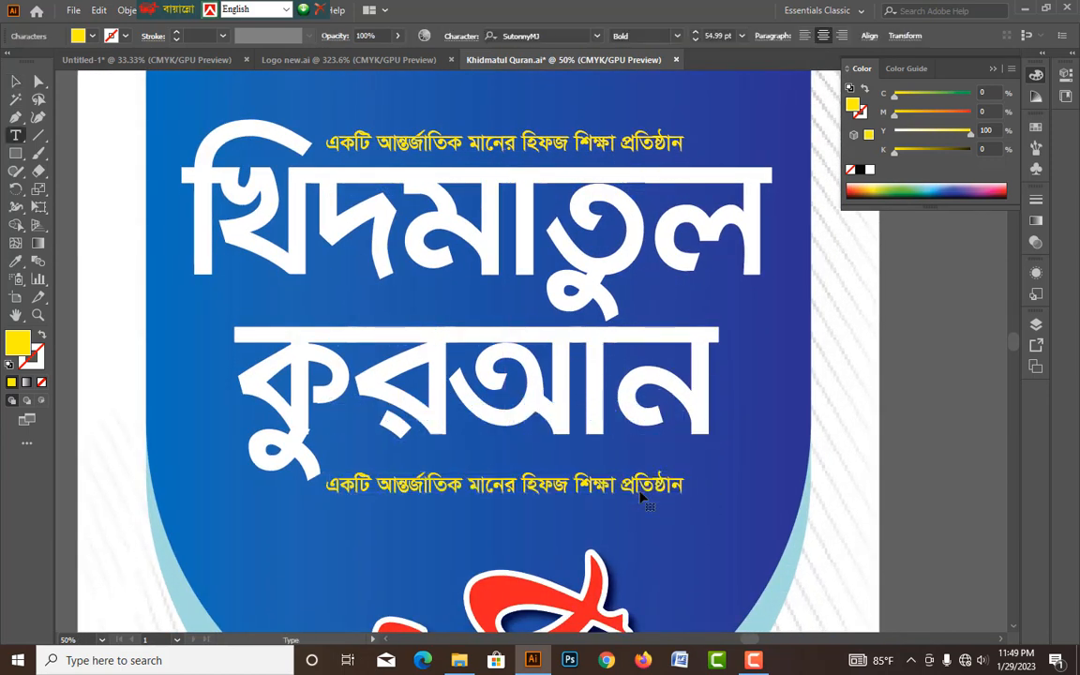
pyautogui.tripleClick(643, 483)
pyautogui.hotkey('ctrl', 'alt', 'b')
pyautogui.write('হিফজ মাদরাসা')
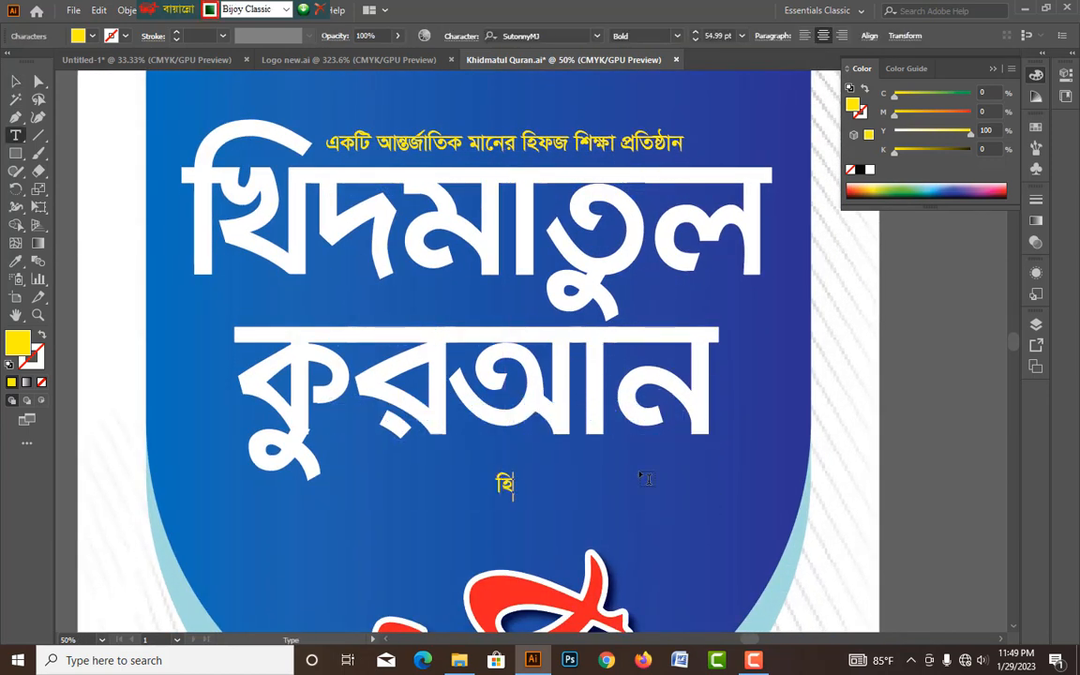
pyautogui.click(13, 83)
pyautogui.hotkey('ctrl', 'alt', 'b')
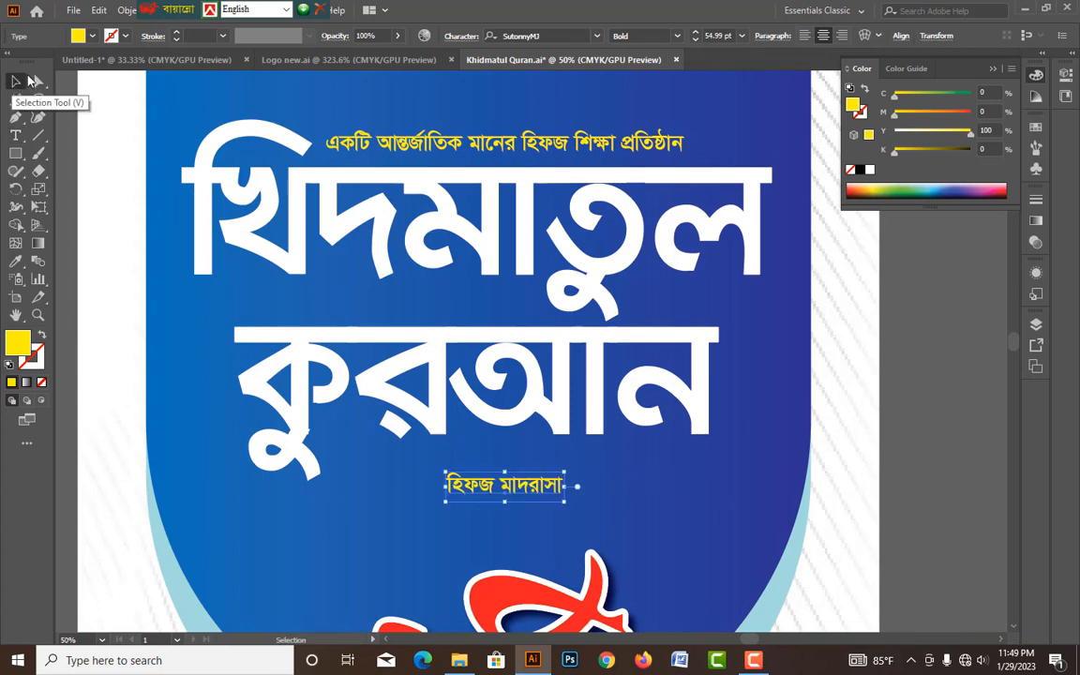
# - Enlarge "হিফজ মাদরাসা" to about 131 pt beneath the end of "কুরআন" and fill it white
pyautogui.moveTo(565, 486); pyautogui.dragTo(677, 481)
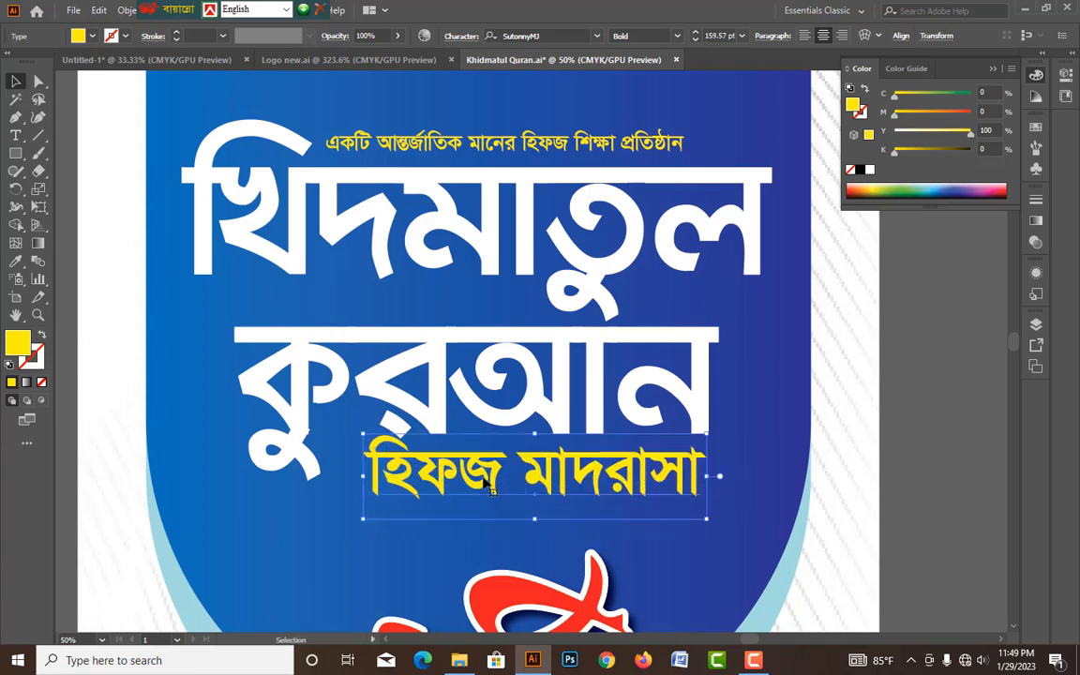
pyautogui.moveTo(362, 479); pyautogui.dragTo(425, 476)
pyautogui.click(869, 169)
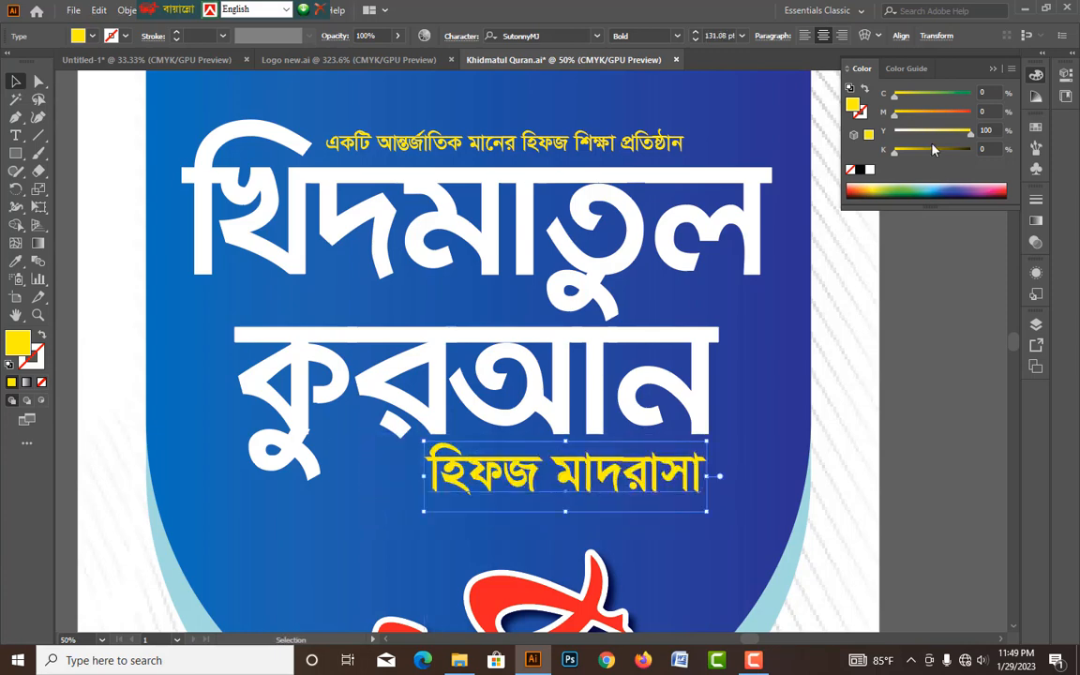
pyautogui.click(897, 300)
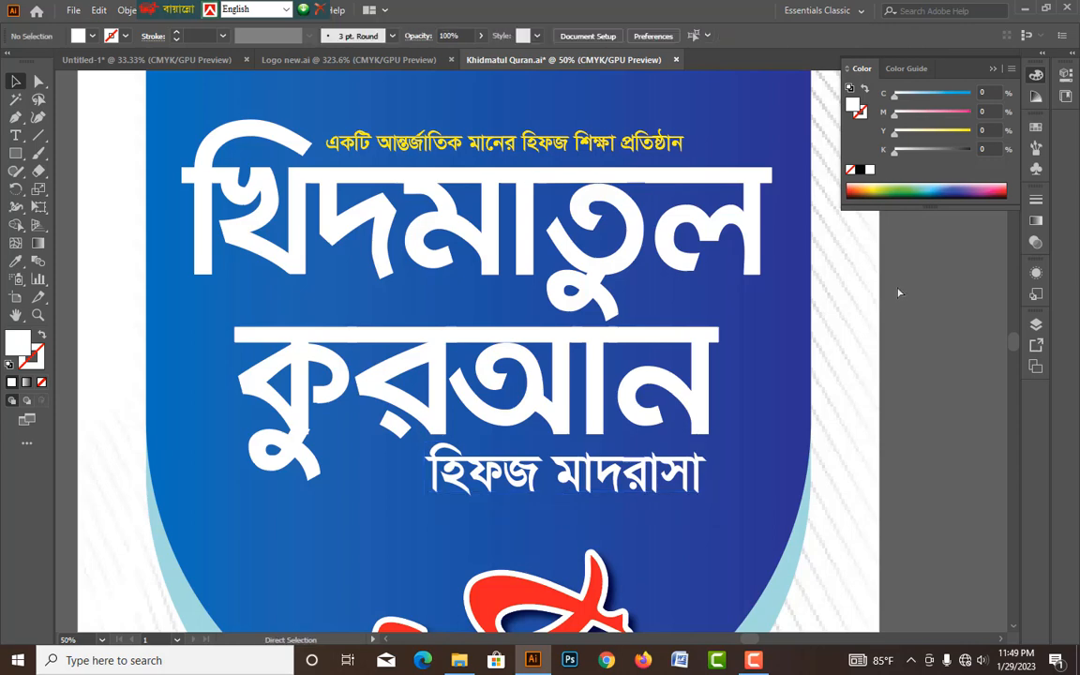
# - Save the poster document with the added tagline and subtitle
pyautogui.hotkey('ctrl', '-')
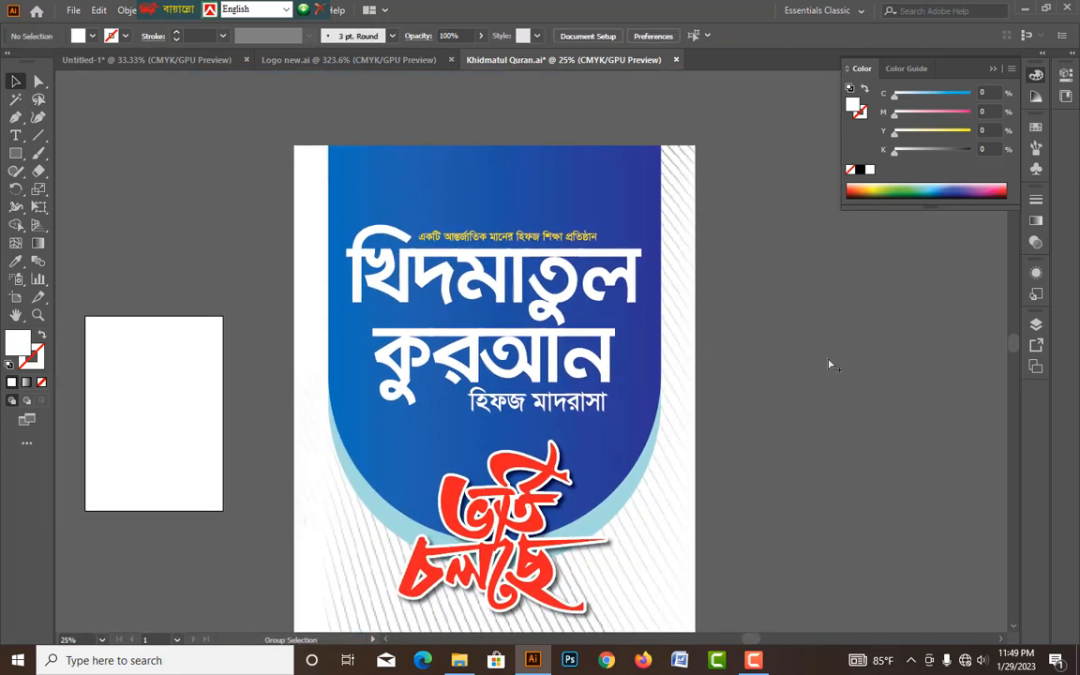
pyautogui.hotkey('ctrl', 'alt', '2')
pyautogui.click(829, 364)
pyautogui.moveTo(819, 498); pyautogui.dragTo(796, 369)
pyautogui.scroll(-3, 792, 369)
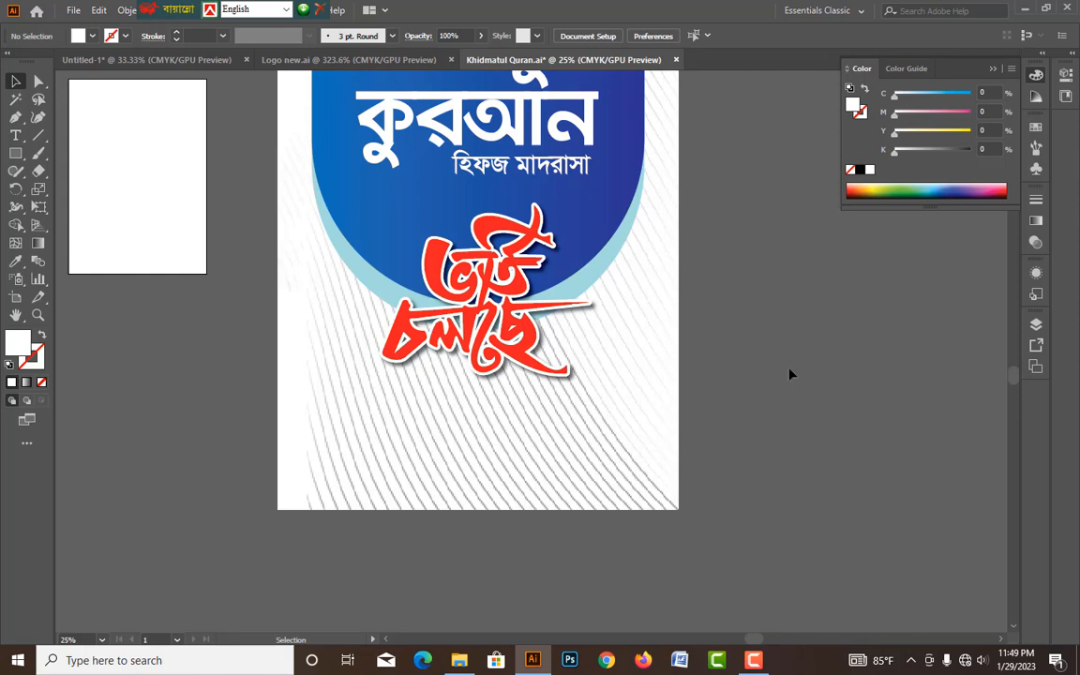
pyautogui.moveTo(790, 375); pyautogui.dragTo(802, 423)
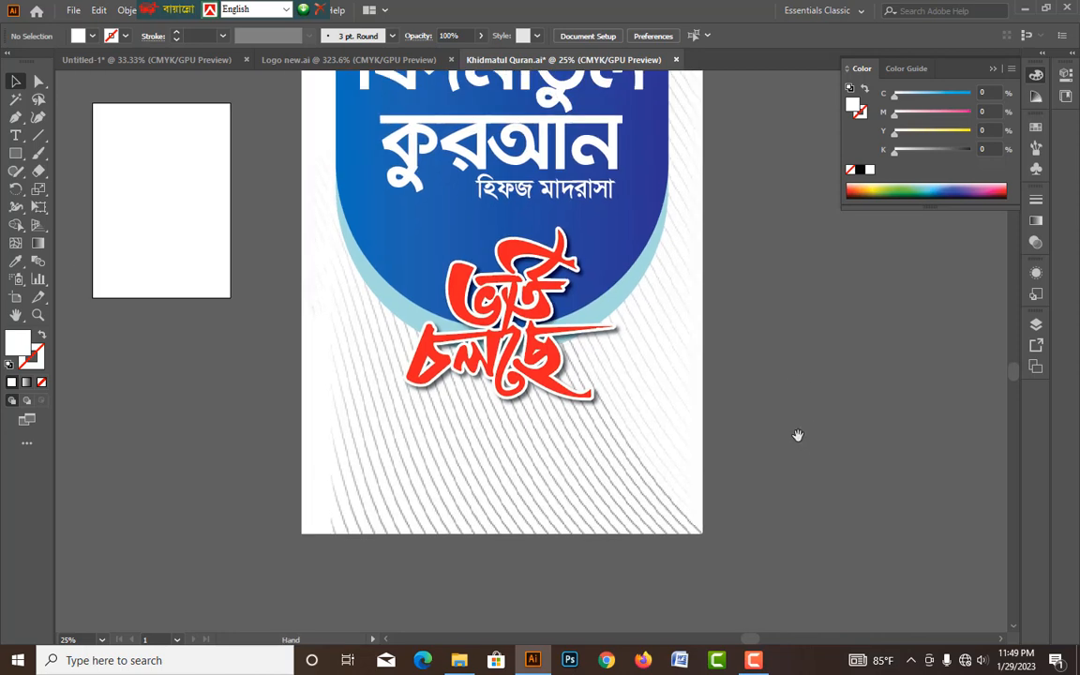
pyautogui.hotkey('ctrl', 's')
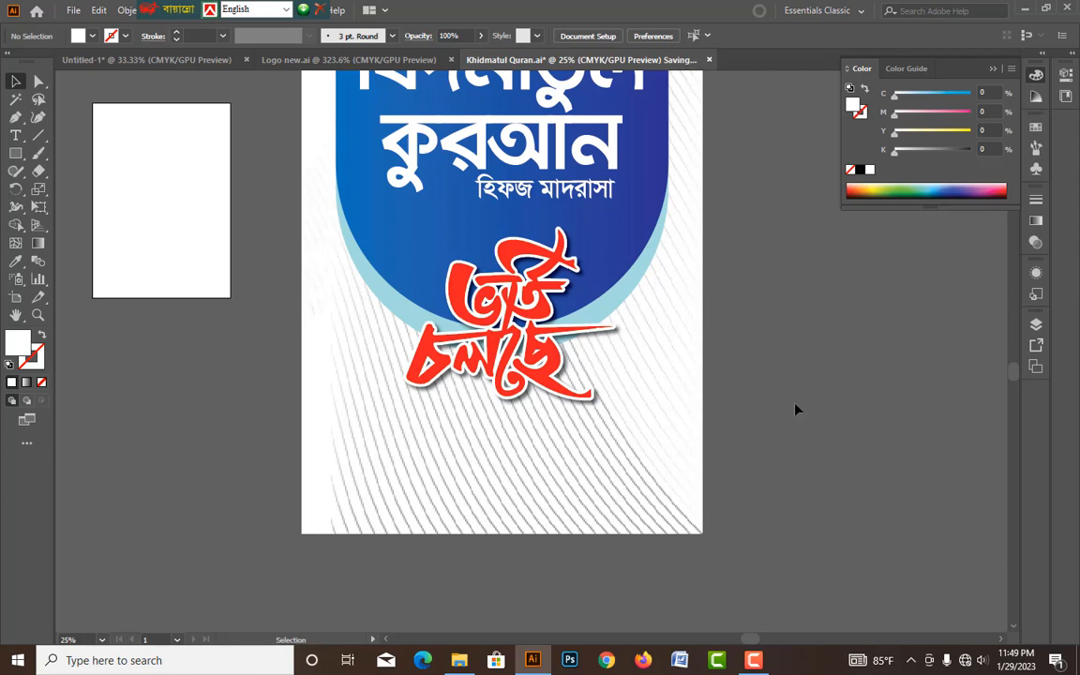
# - Create a white 16 × 2 in rectangle and move it to the poster's bottom edge, roughly centred
pyautogui.scroll(-1, 796, 411)
pyautogui.scroll(-1, 778, 418)
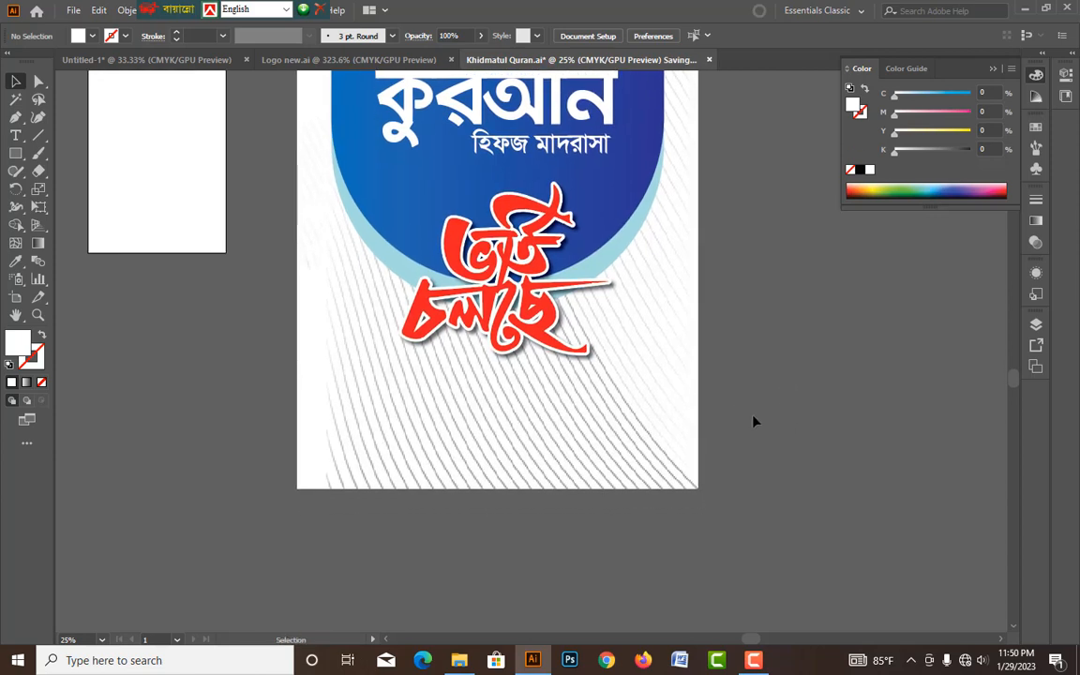
pyautogui.click(15, 153)
pyautogui.click(438, 459)
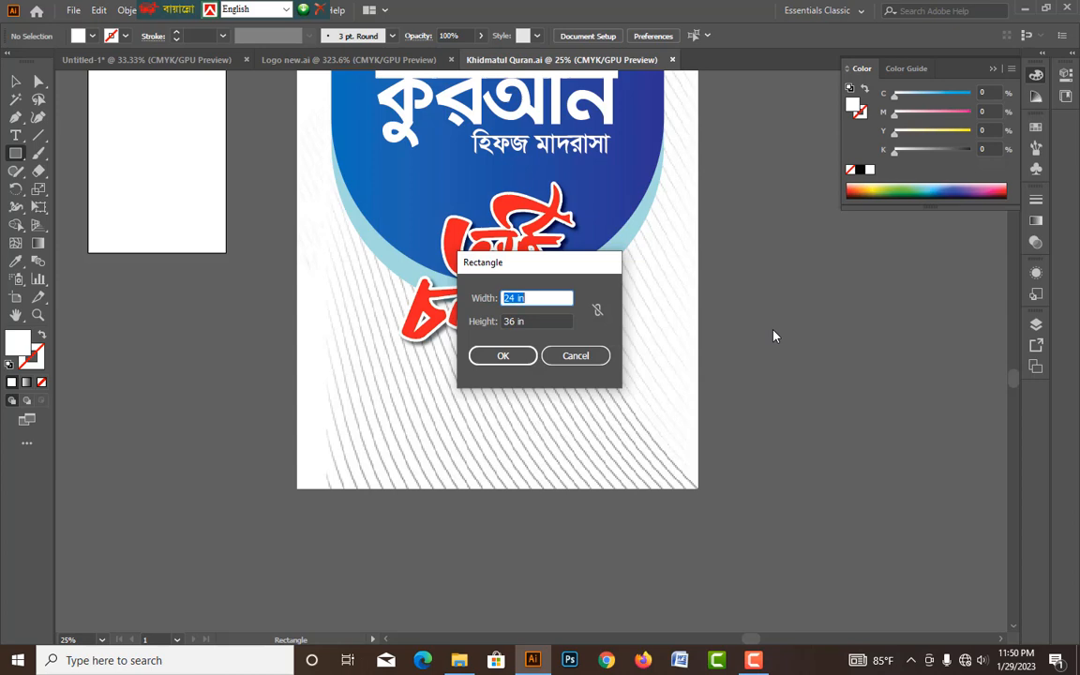
pyautogui.press('Tab')
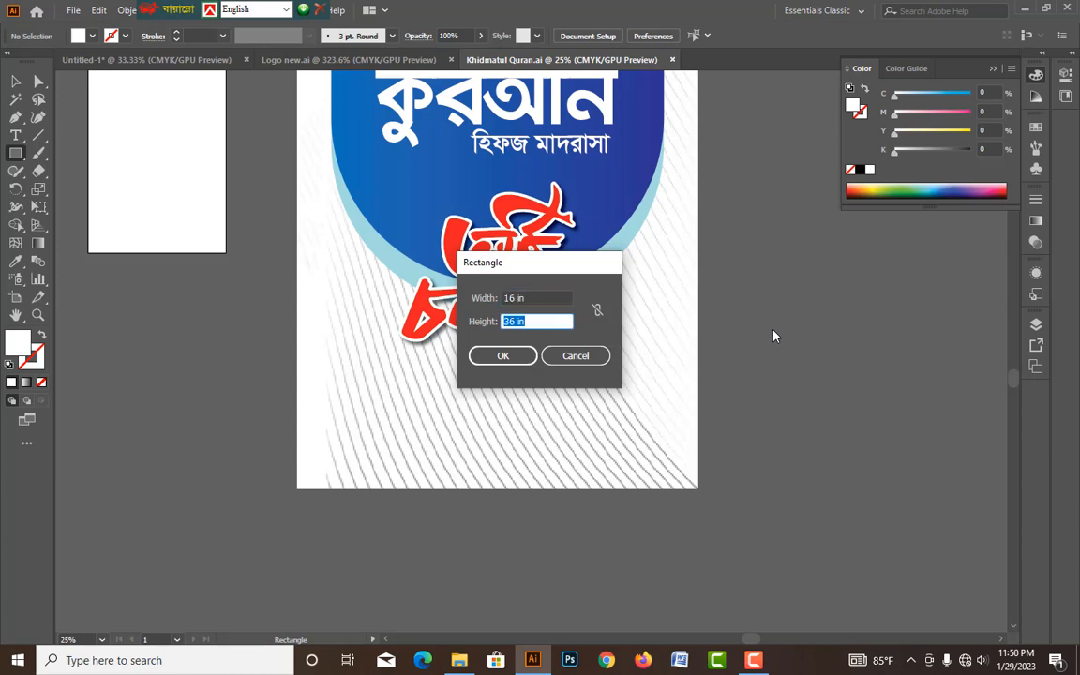
pyautogui.write('2')
pyautogui.press('Return')
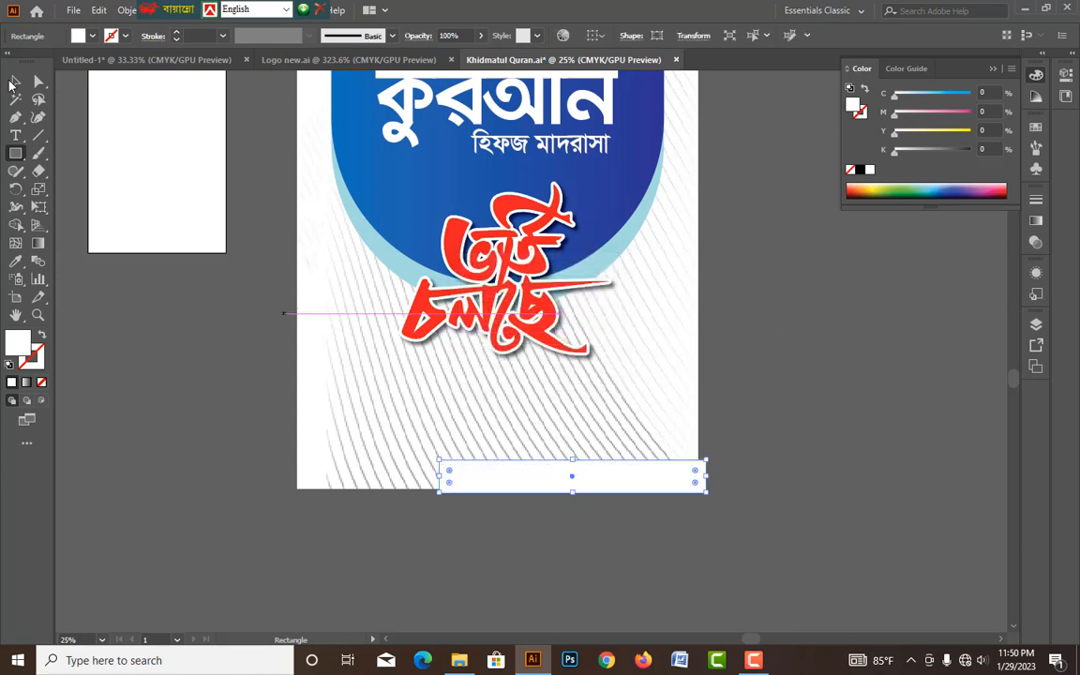
pyautogui.click(15, 82)
pyautogui.moveTo(638, 489); pyautogui.dragTo(569, 481)
pyautogui.click(541, 525)
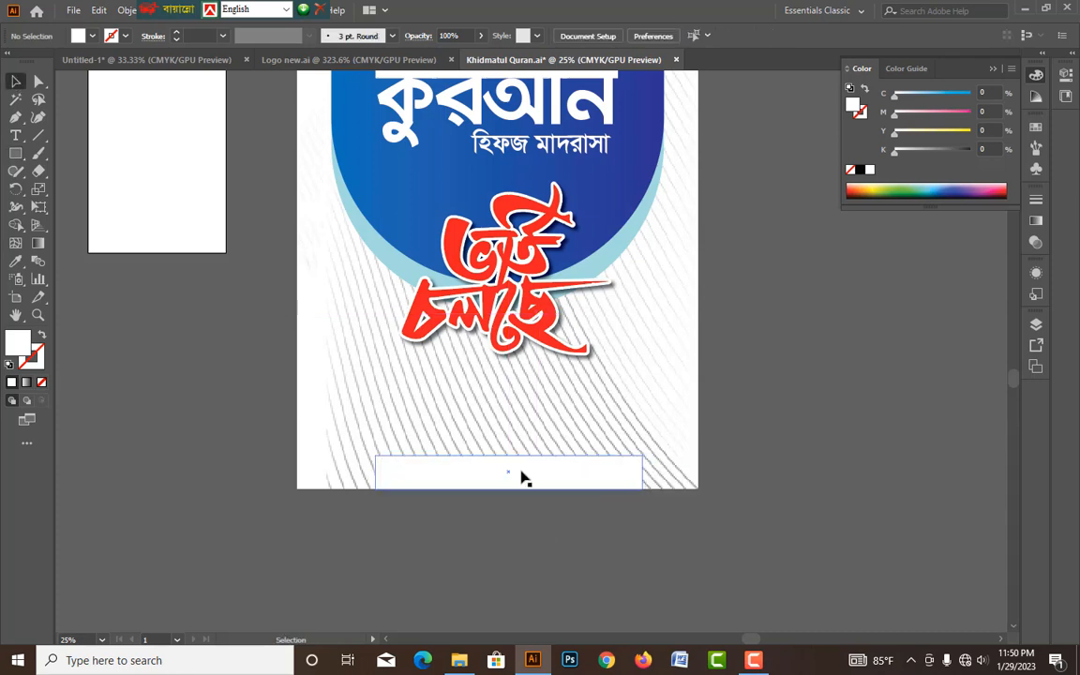
# - Make the white bar taller by raising its upper edge, then centre all poster artwork horizontally with each other
pyautogui.click(511, 472)
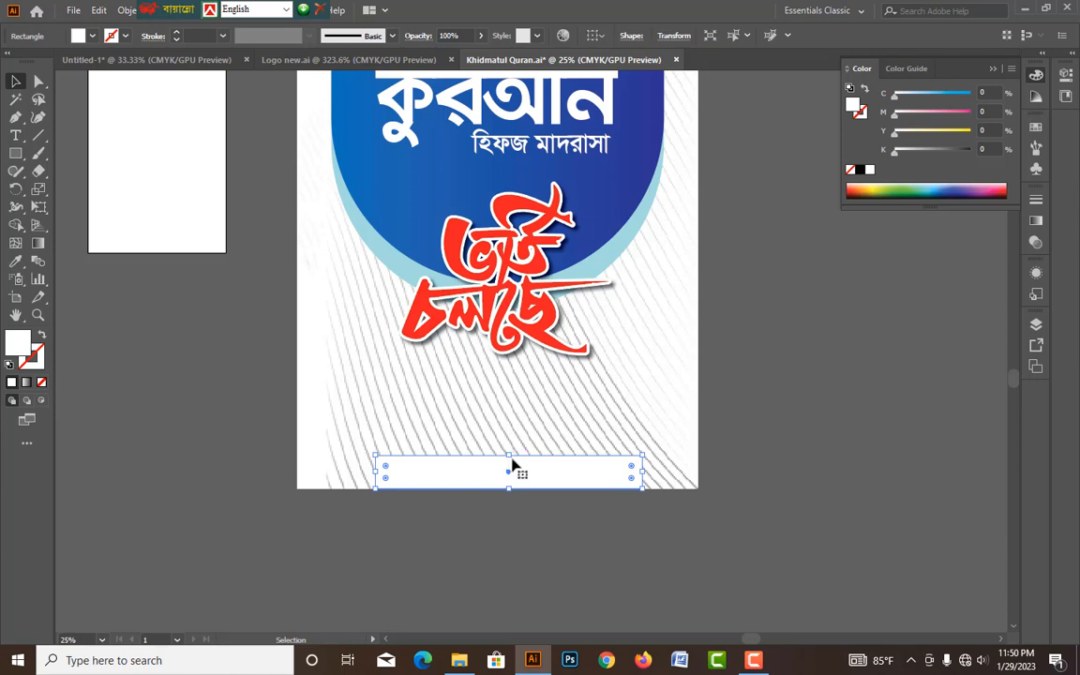
pyautogui.moveTo(511, 458); pyautogui.dragTo(508, 418)
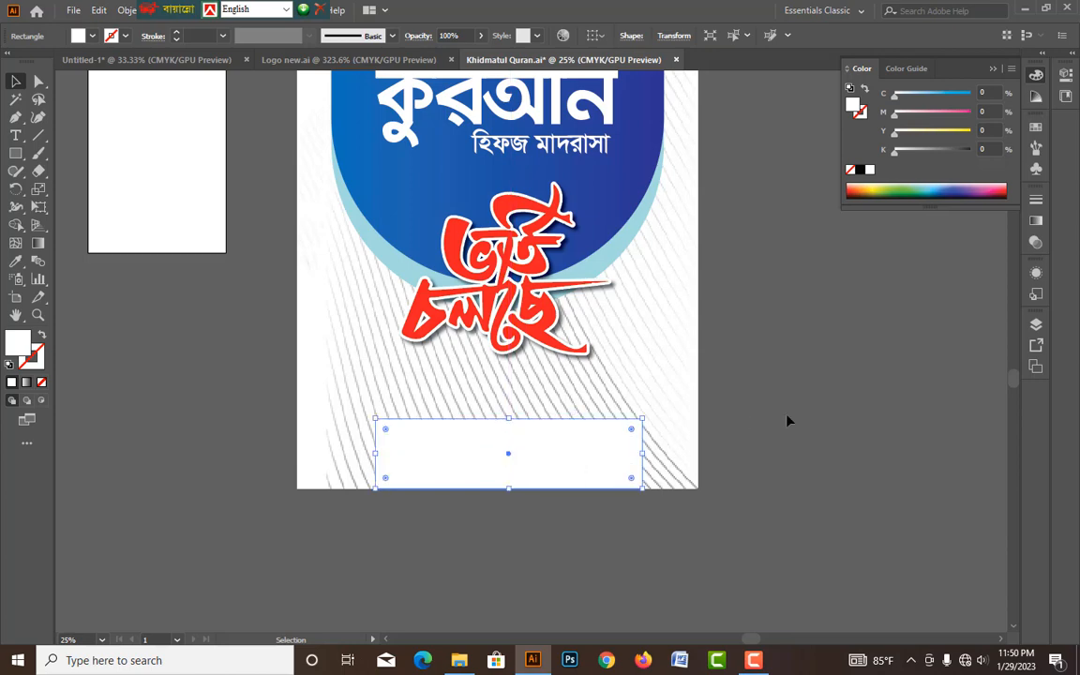
pyautogui.click(788, 421)
pyautogui.hotkey('ctrl', 'a')
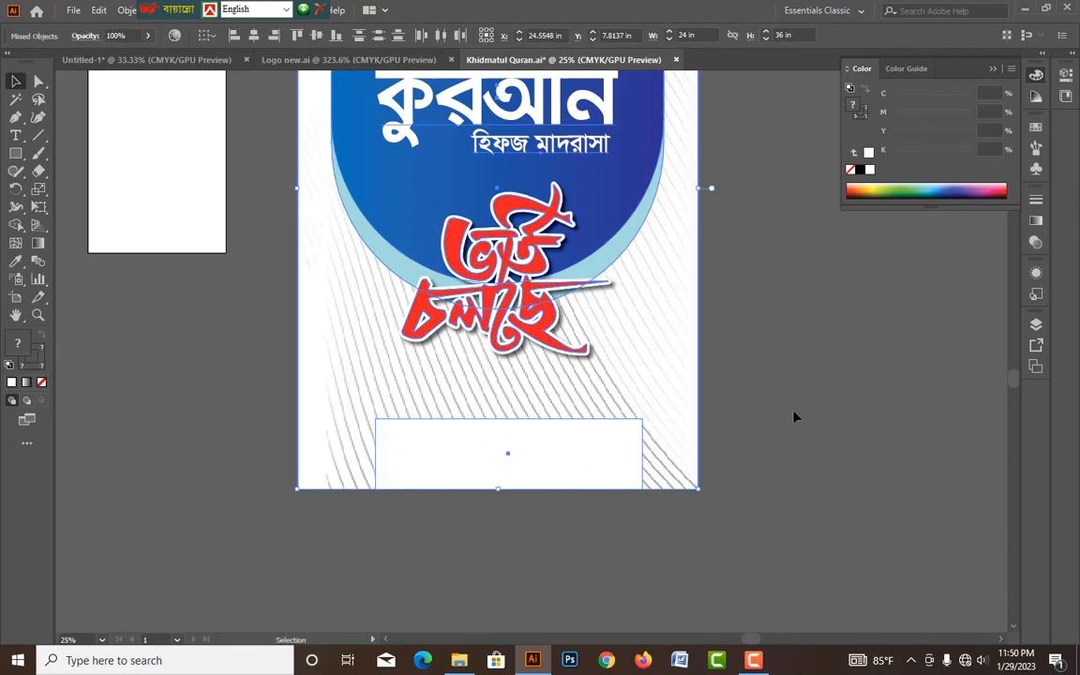
pyautogui.click(255, 36)
pyautogui.click(761, 430)
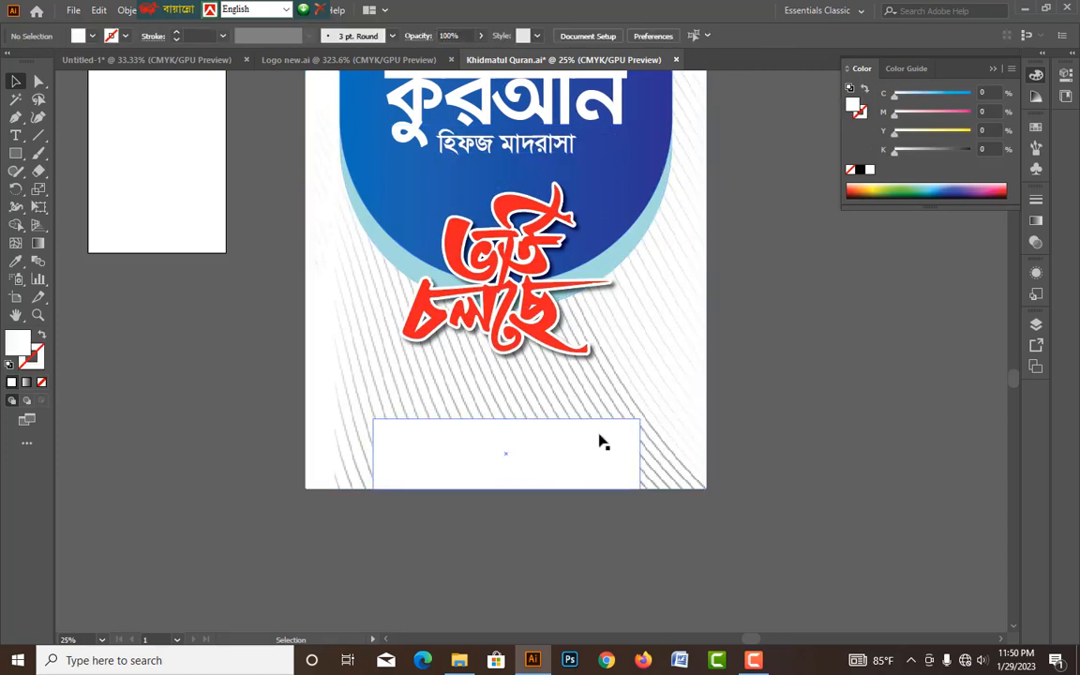
# - Enlarge the bar to nearly the poster's width, keeping it on the bottom edge, and fill it light blue (C 13, M 0, Y 0, K 0)
pyautogui.click(507, 445)
pyautogui.moveTo(507, 419); pyautogui.dragTo(506, 398)
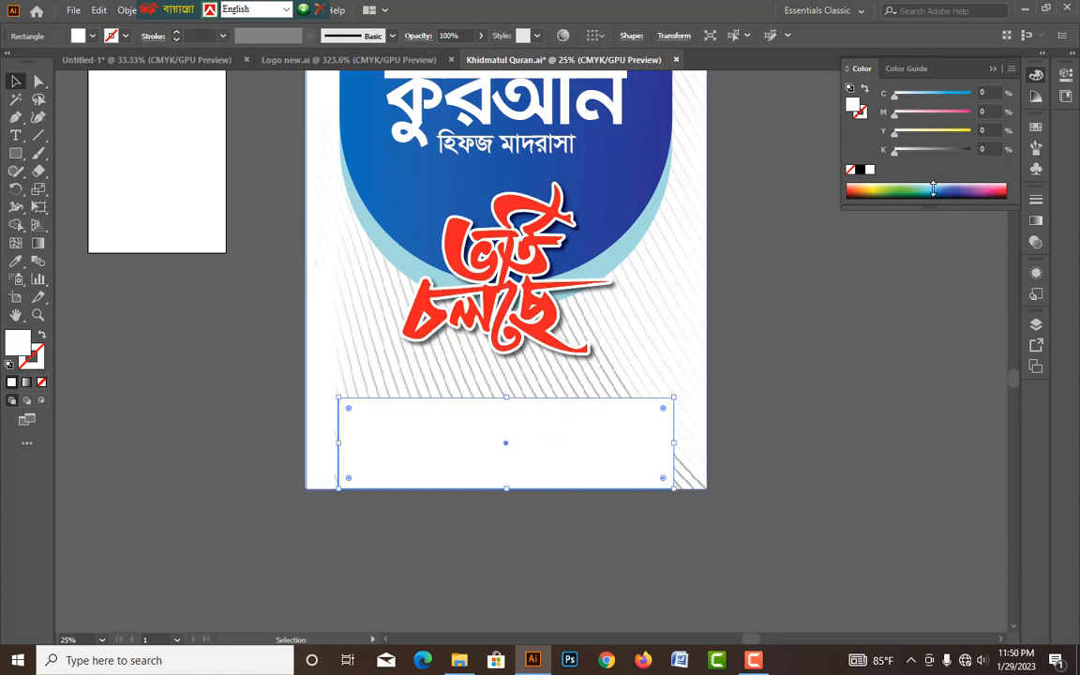
pyautogui.click(899, 114)
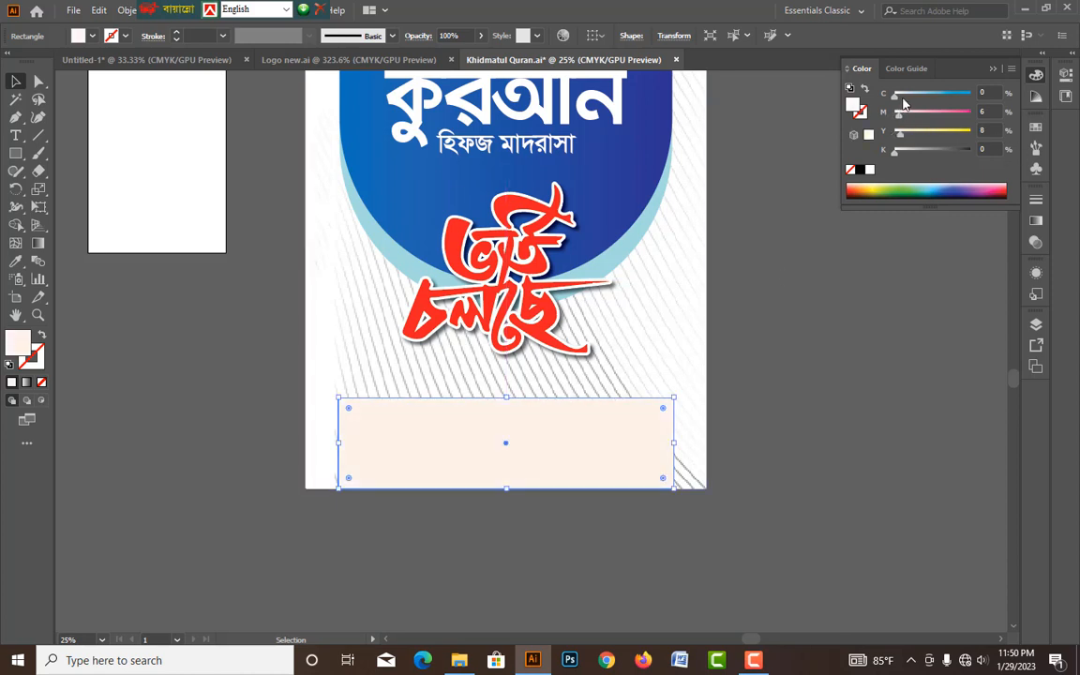
pyautogui.click(901, 97)
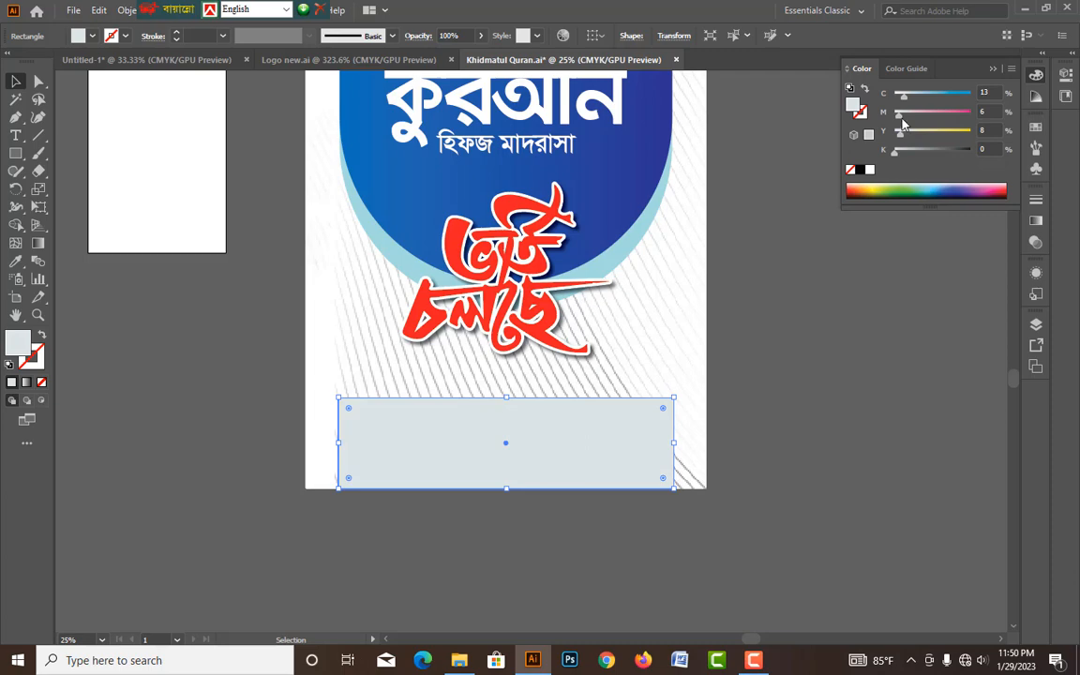
pyautogui.moveTo(902, 120); pyautogui.dragTo(888, 120)
pyautogui.click(823, 319)
# - Round only the two upper corners of the light-blue bar slightly
pyautogui.moveTo(806, 390); pyautogui.dragTo(807, 347)
pyautogui.hotkey('ctrl', '+')
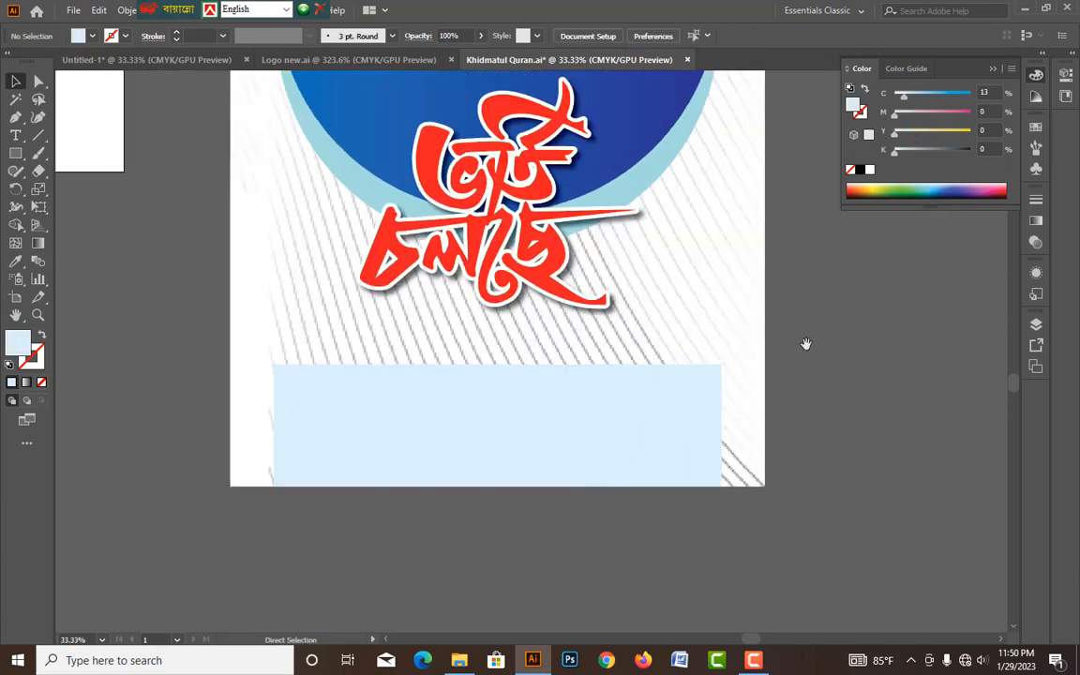
pyautogui.click(533, 380)
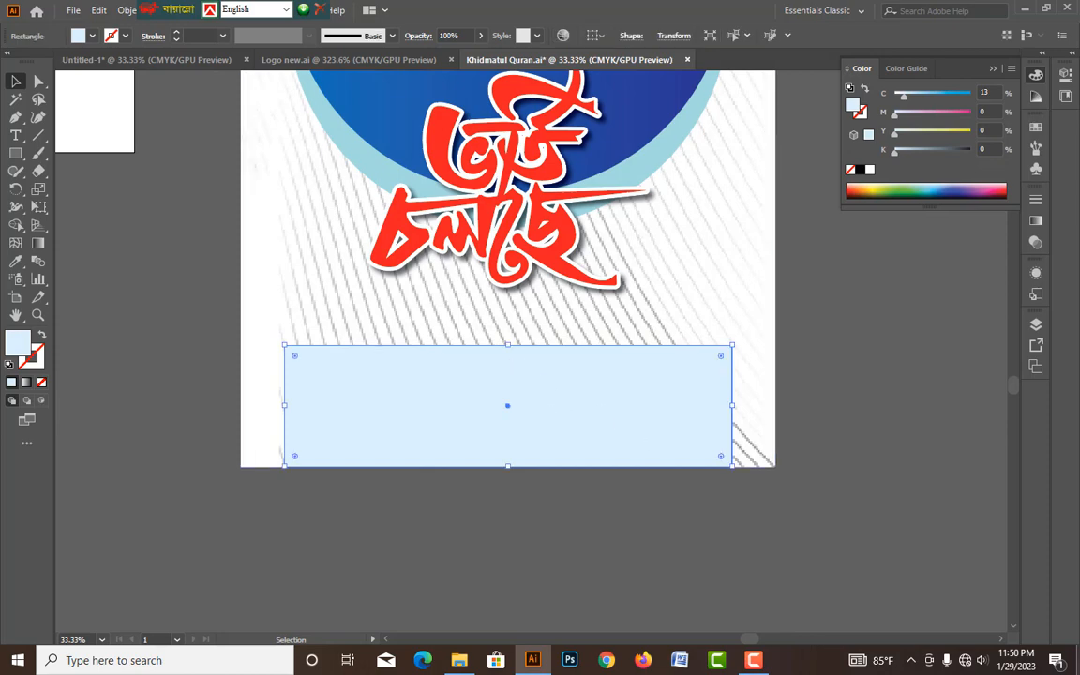
pyautogui.click(40, 82)
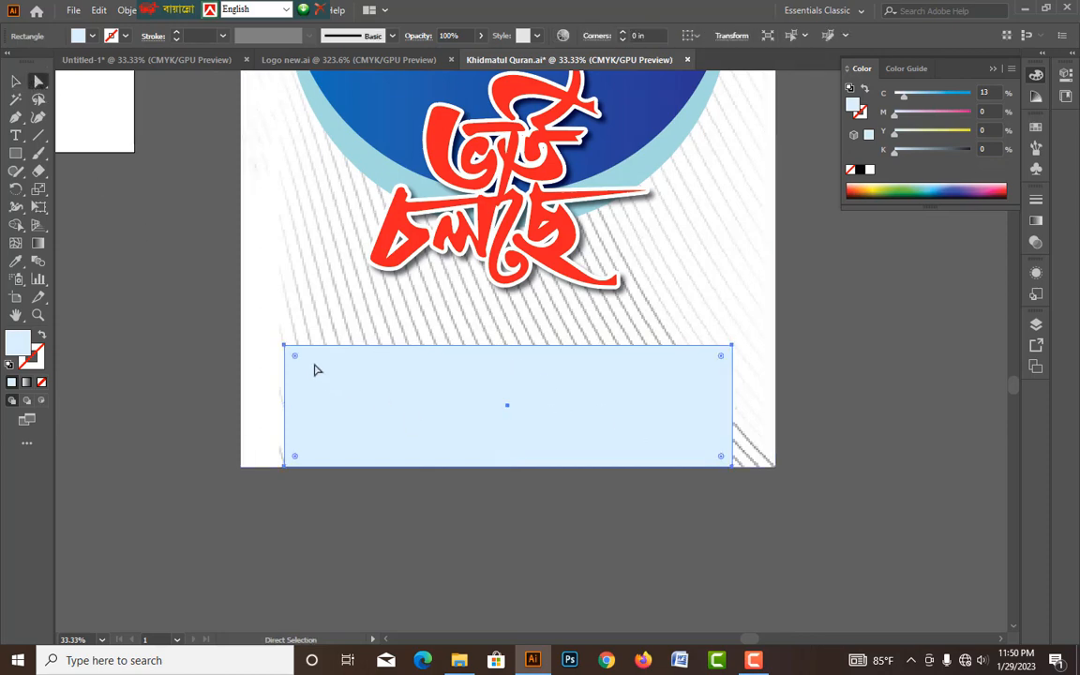
pyautogui.click(284, 349)
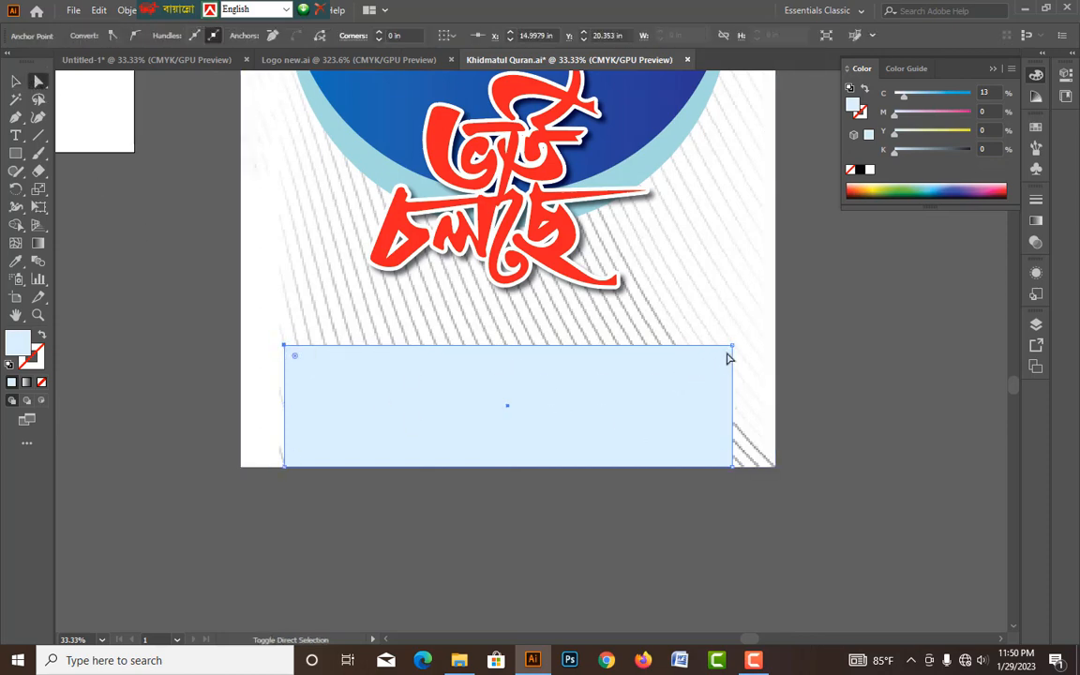
pyautogui.keyDown('shift'); pyautogui.click(732, 347); pyautogui.keyUp('shift')
pyautogui.moveTo(720, 357); pyautogui.dragTo(715, 364)
pyautogui.click(15, 82)
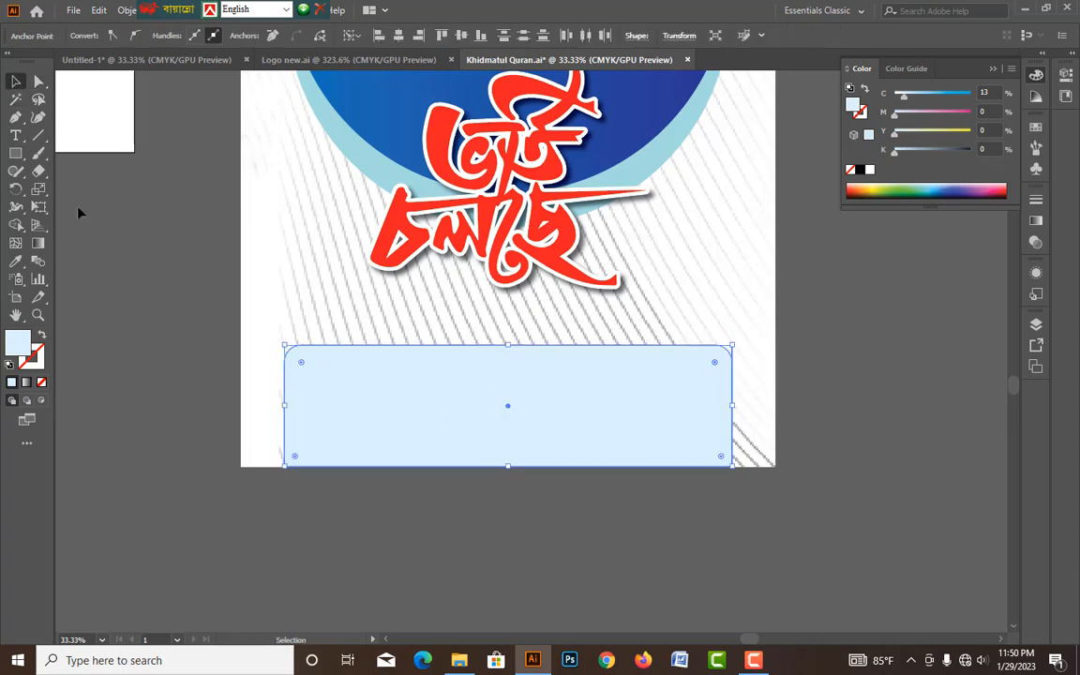
pyautogui.click(80, 210)
# - Duplicate the bar in place, offset one copy's upper edge slightly lower, and fill the bar behind brighter blue (C 51) as a border
pyautogui.click(497, 427)
pyautogui.hotkey('ctrl', 'c')
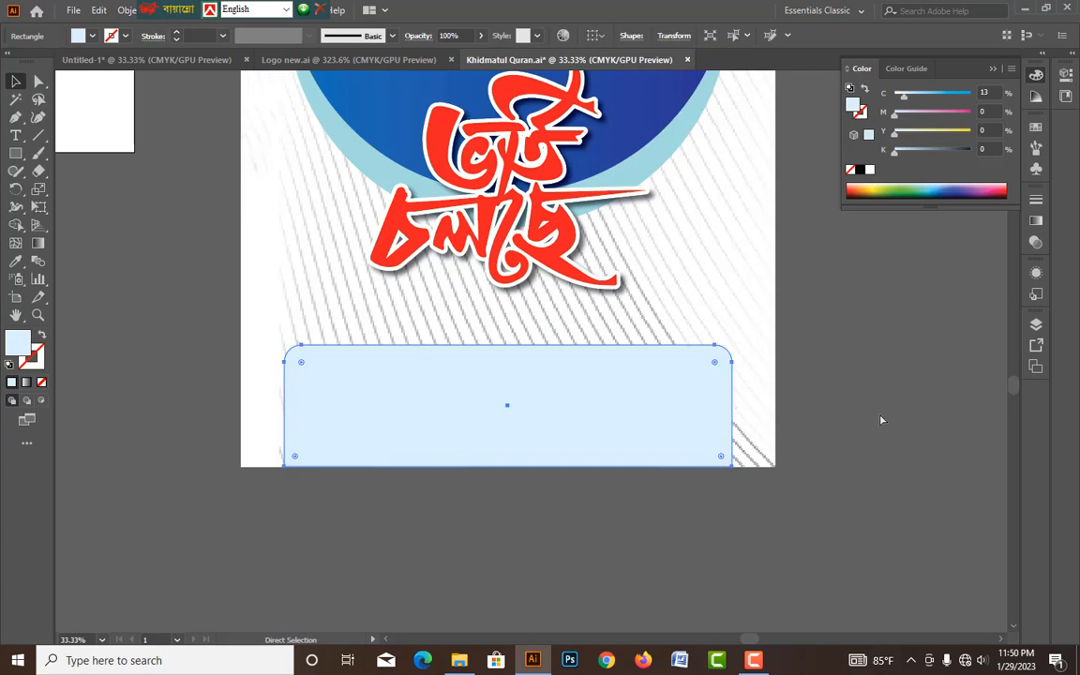
pyautogui.hotkey('ctrl', 'f')
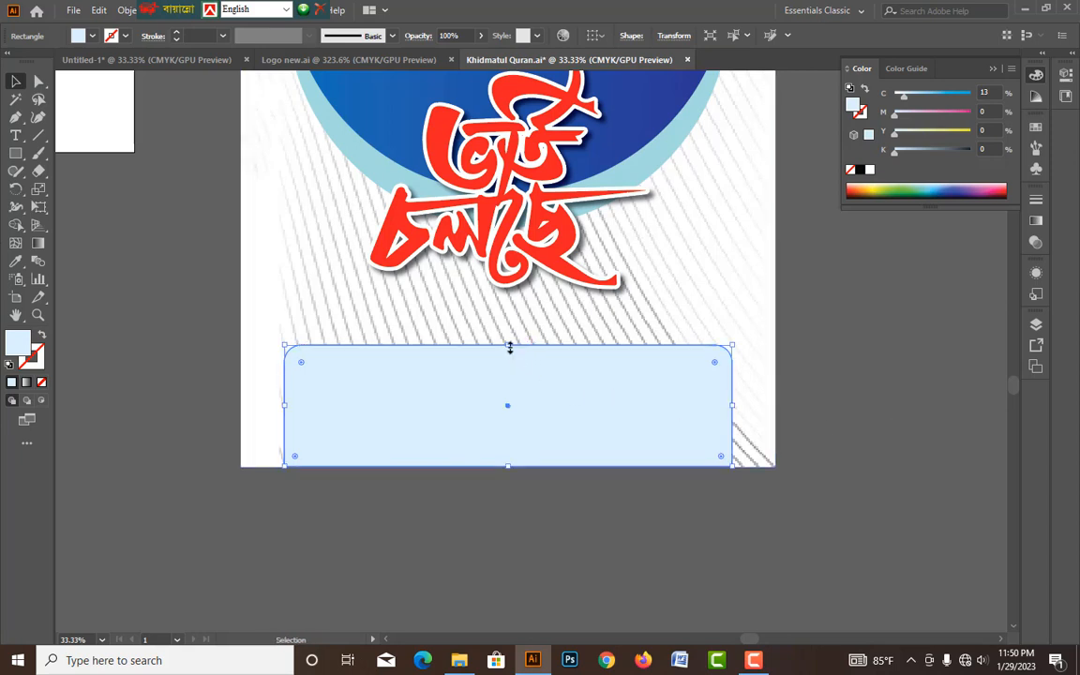
pyautogui.moveTo(508, 346); pyautogui.dragTo(508, 345)
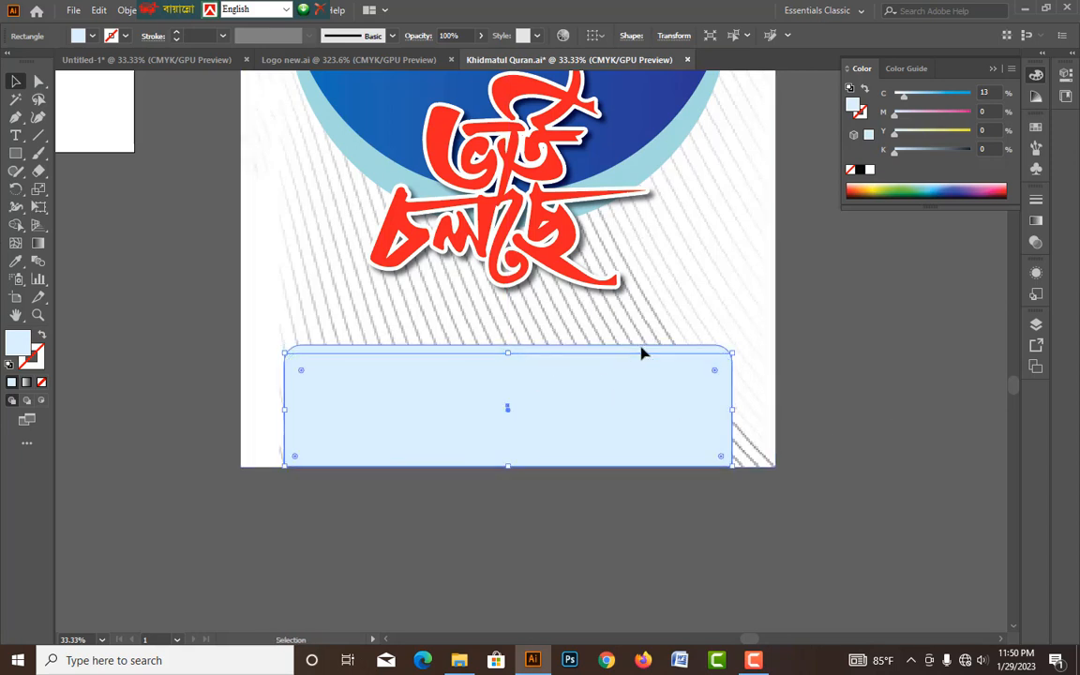
pyautogui.click(934, 97)
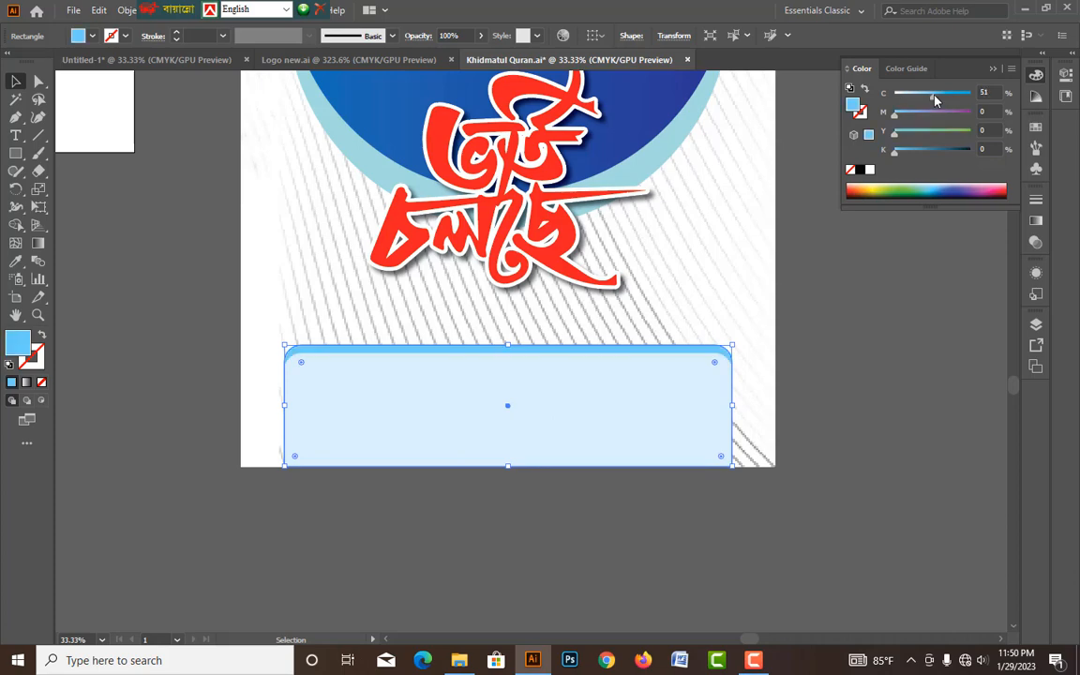
pyautogui.click(875, 295)
# - Duplicate the white "হিফজ মাদরাসা" text between the red lettering and the bottom bar and fill the copy cyan (C 100)
pyautogui.moveTo(865, 274); pyautogui.dragTo(853, 301)
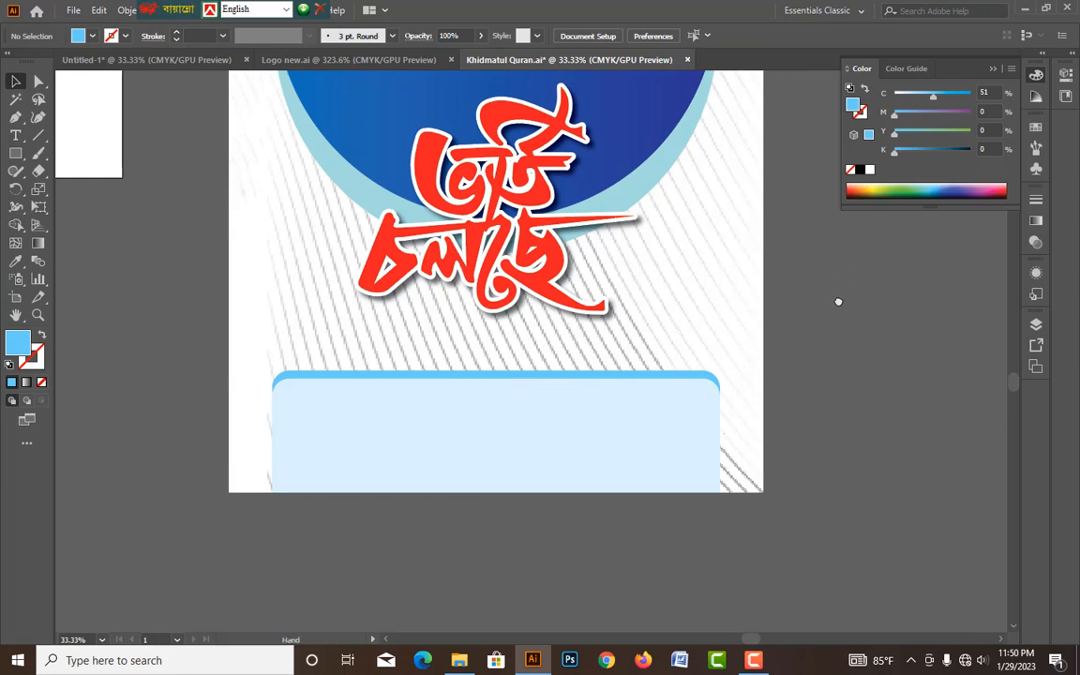
pyautogui.moveTo(839, 301); pyautogui.dragTo(838, 295)
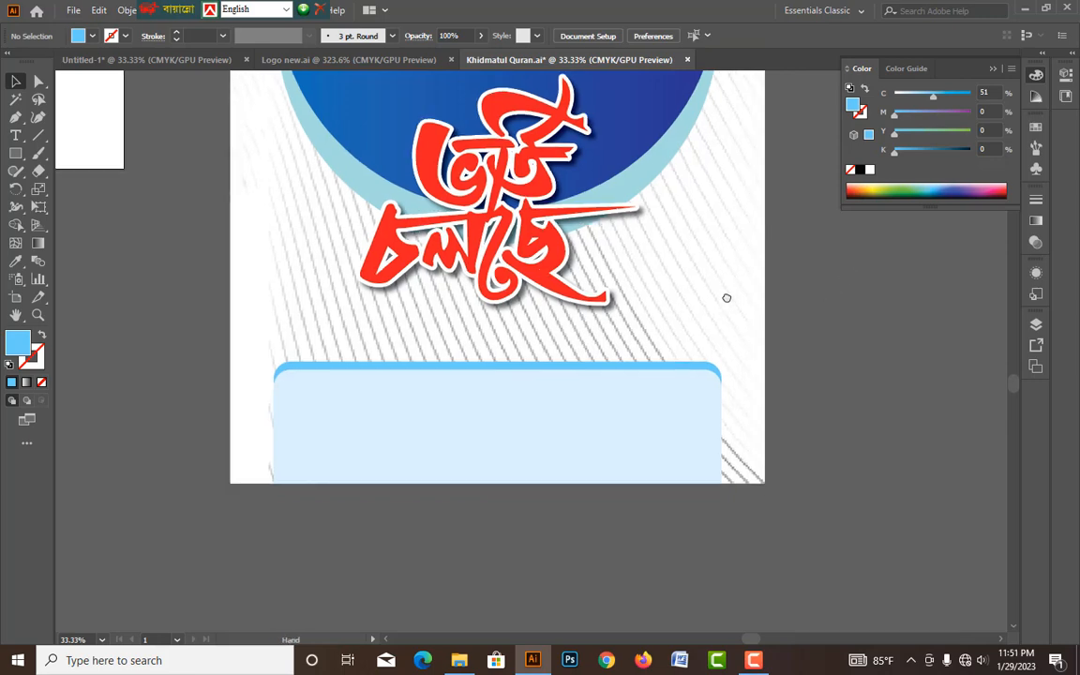
pyautogui.moveTo(726, 299); pyautogui.dragTo(708, 399)
pyautogui.moveTo(478, 141); pyautogui.dragTo(480, 451)
pyautogui.click(971, 94)
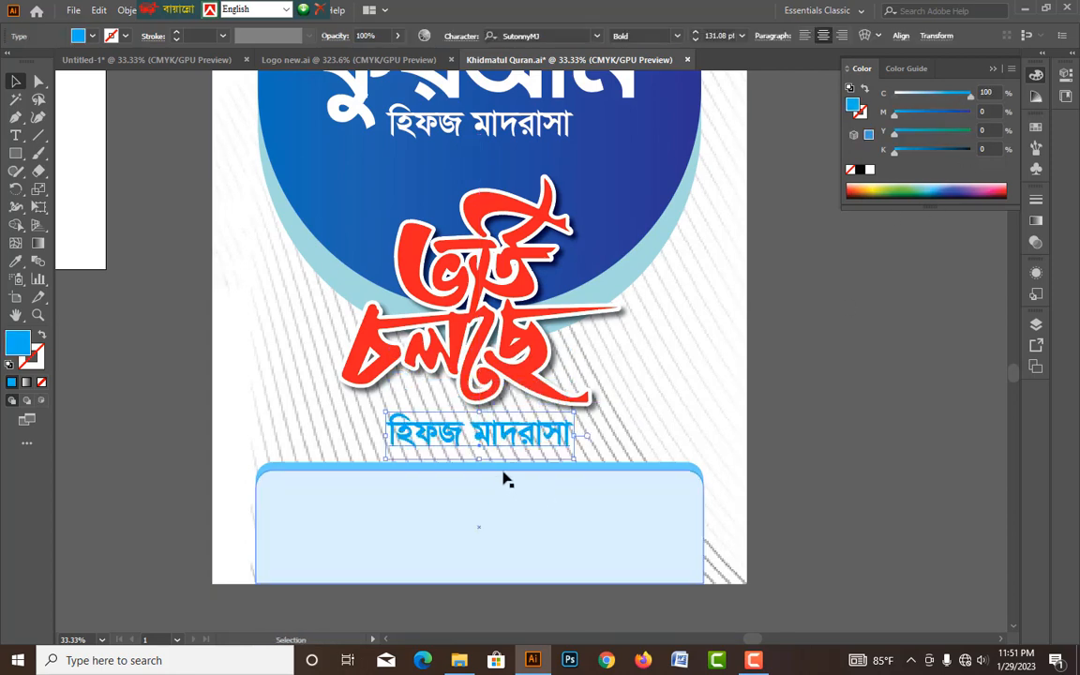
# - Change the cyan copy's text to "সীমিত আসনে"
pyautogui.doubleClick(501, 439)
pyautogui.hotkey('ctrl', 'a')
pyautogui.hotkey('ctrl', 'alt', 'b')
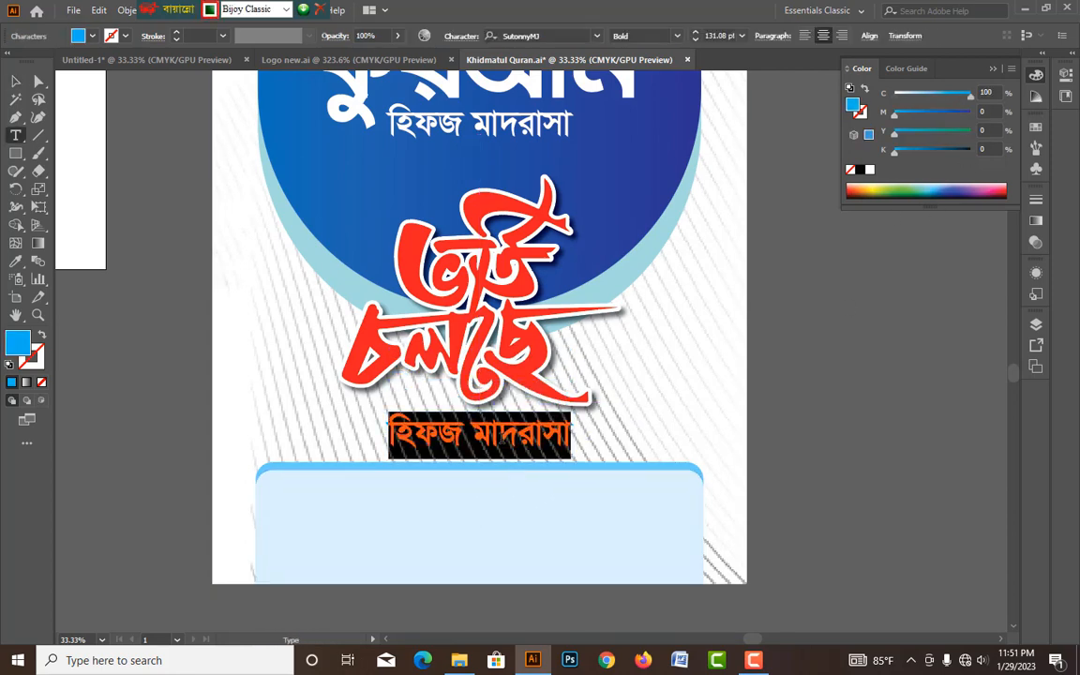
pyautogui.write('সীমিত')
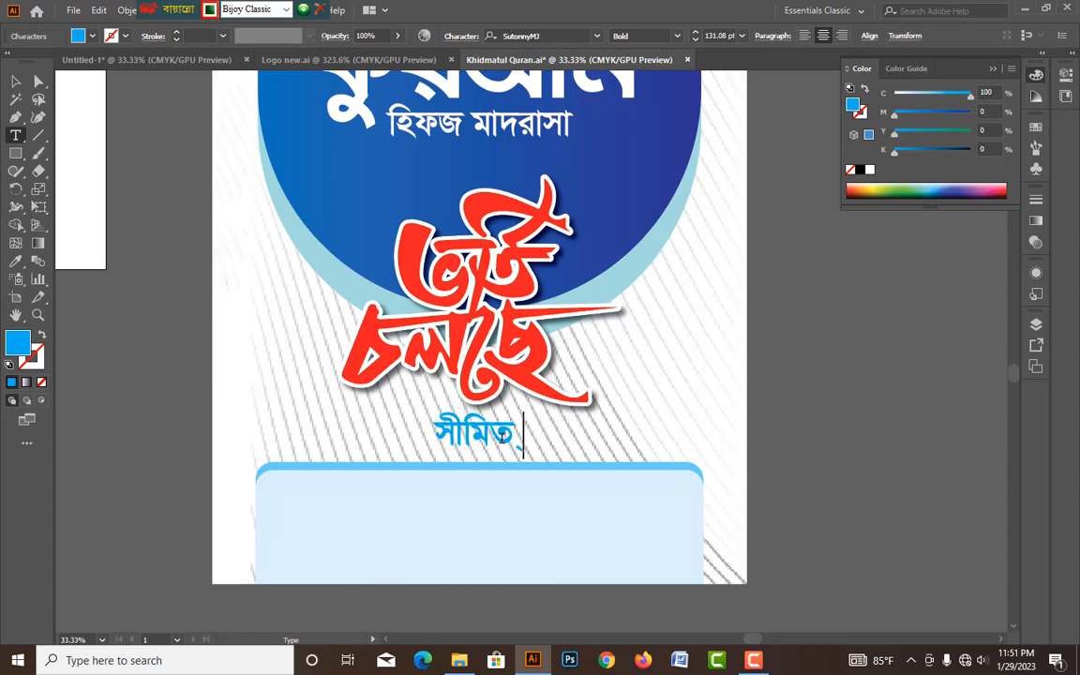
pyautogui.write(' আসনে')
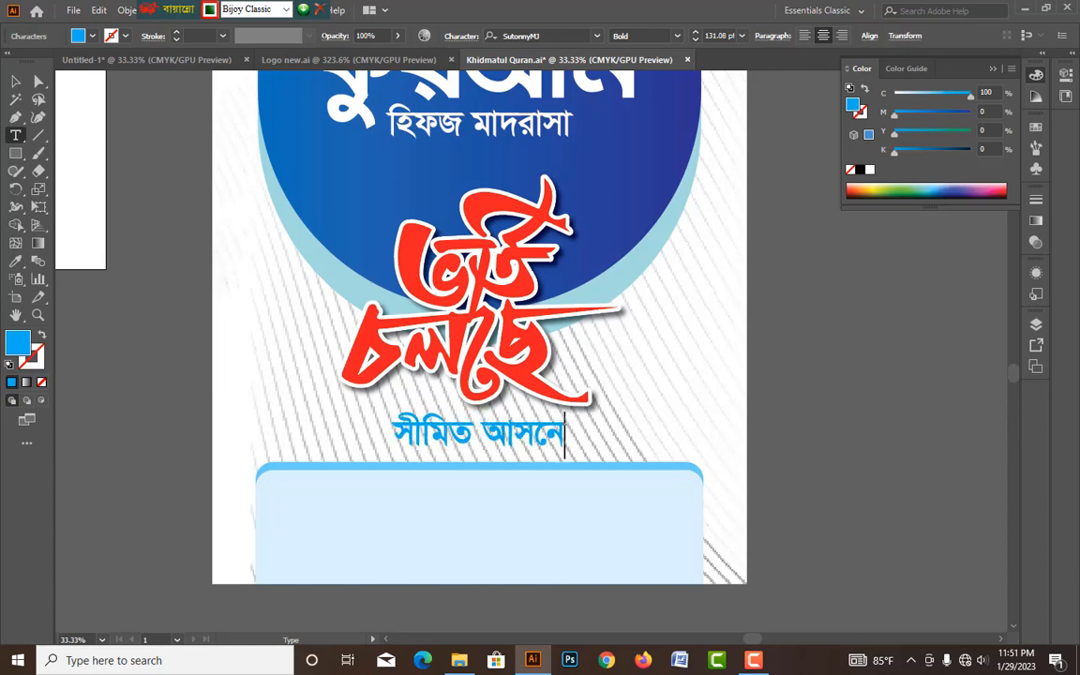
# - Shrink "সীমিত আসনে" to about 79 pt directly beneath the red lettering's left part and fill it dark blue (C 100, M 76)
pyautogui.click(14, 84)
pyautogui.moveTo(566, 440); pyautogui.dragTo(433, 419)
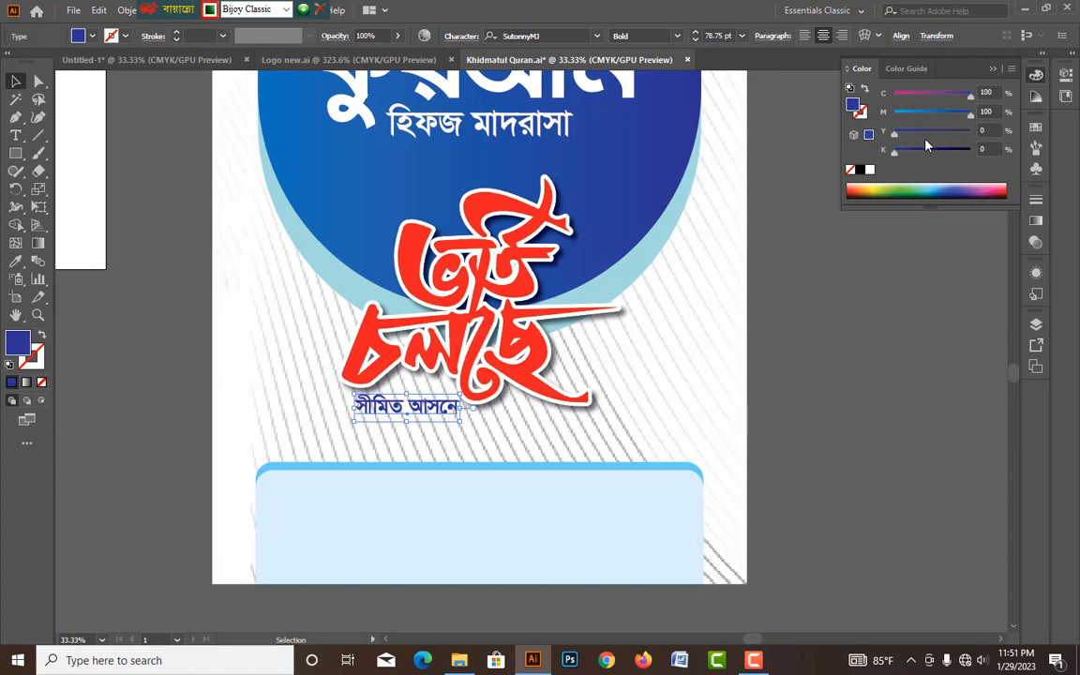
pyautogui.moveTo(970, 113); pyautogui.dragTo(952, 112)
pyautogui.click(924, 287)
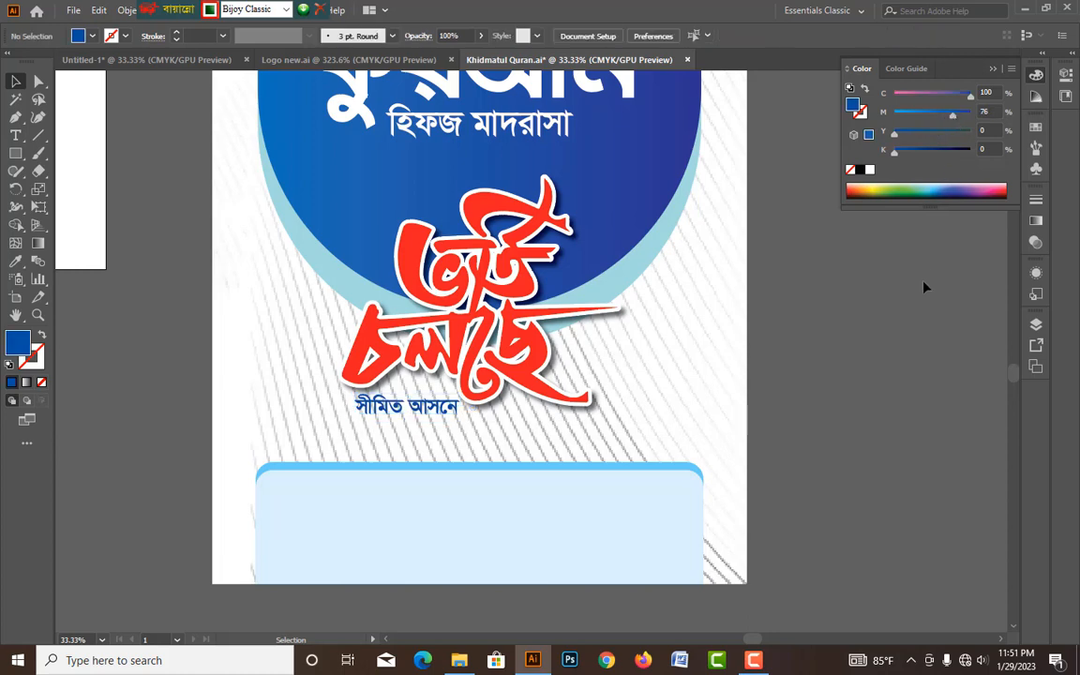
# - Save the poster and place a copy of "সীমিত আসনে" inside the light-blue bottom bar
pyautogui.hotkey('ctrl', 's')
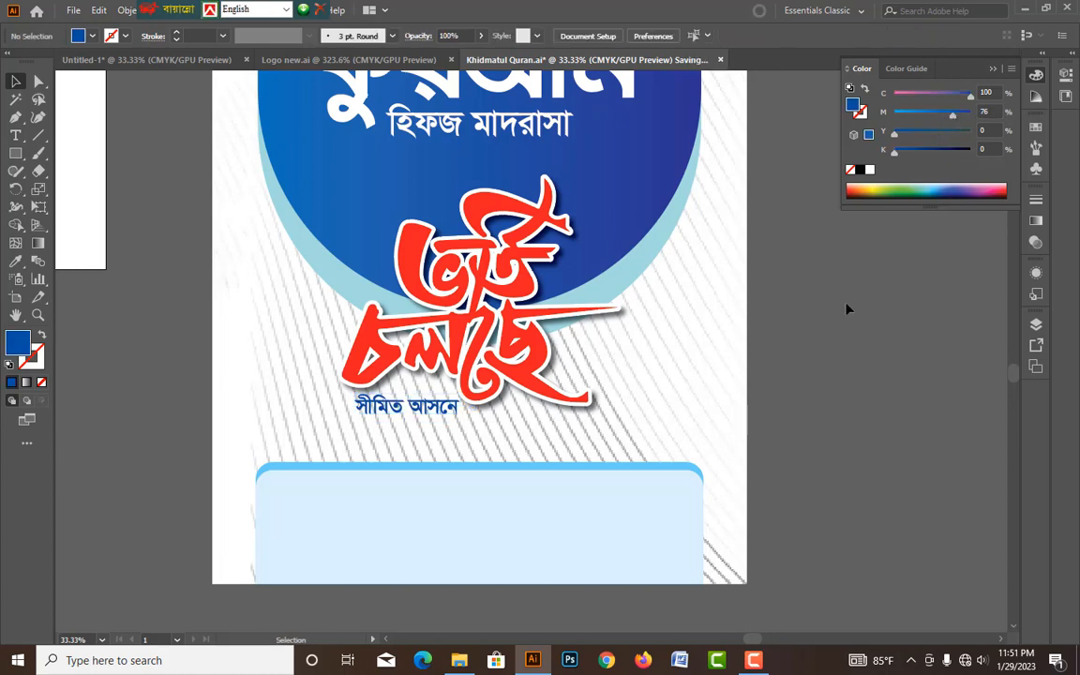
pyautogui.moveTo(585, 397); pyautogui.dragTo(587, 312)
pyautogui.moveTo(449, 332); pyautogui.dragTo(518, 410)
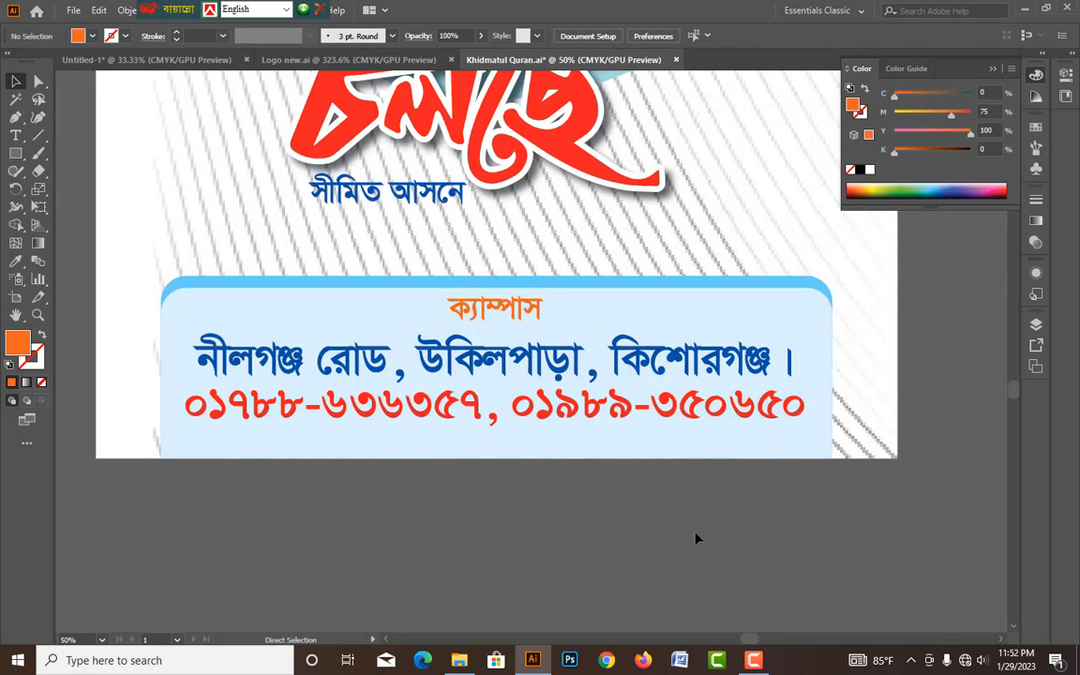
# - Draw a horizontal line from the right of "ক্যাম্পাস" towards the bar's right edge with a 0.75 pt green stroke (C 43, Y 100)
pyautogui.hotkey('ctrl', '=')
pyautogui.moveTo(645, 401); pyautogui.dragTo(603, 371)
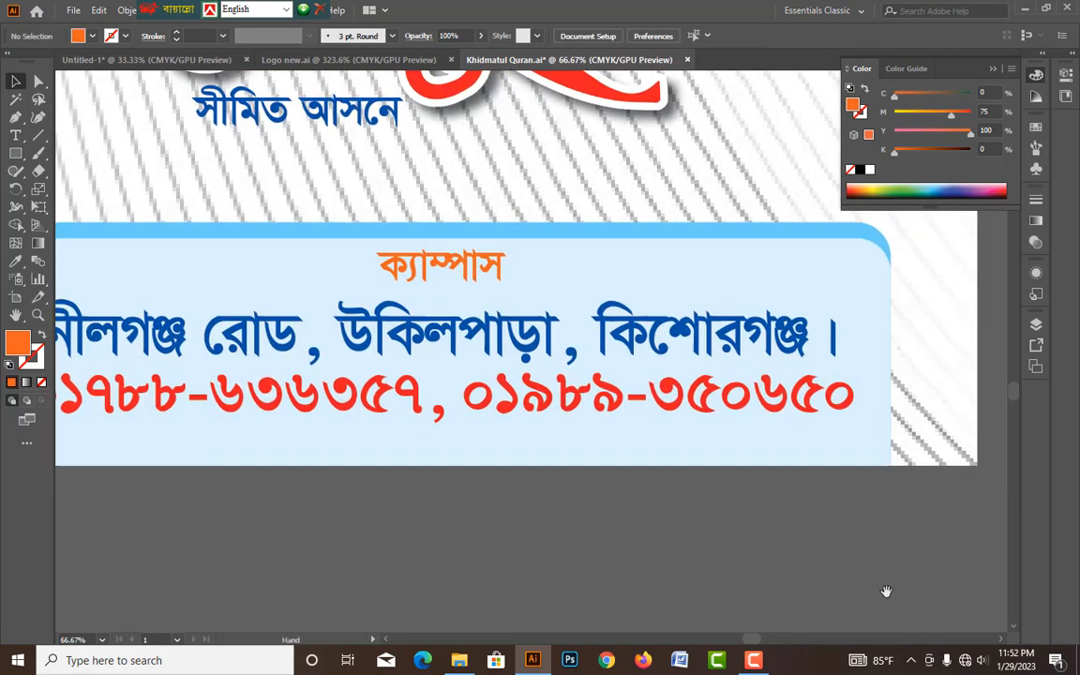
pyautogui.click(38, 137)
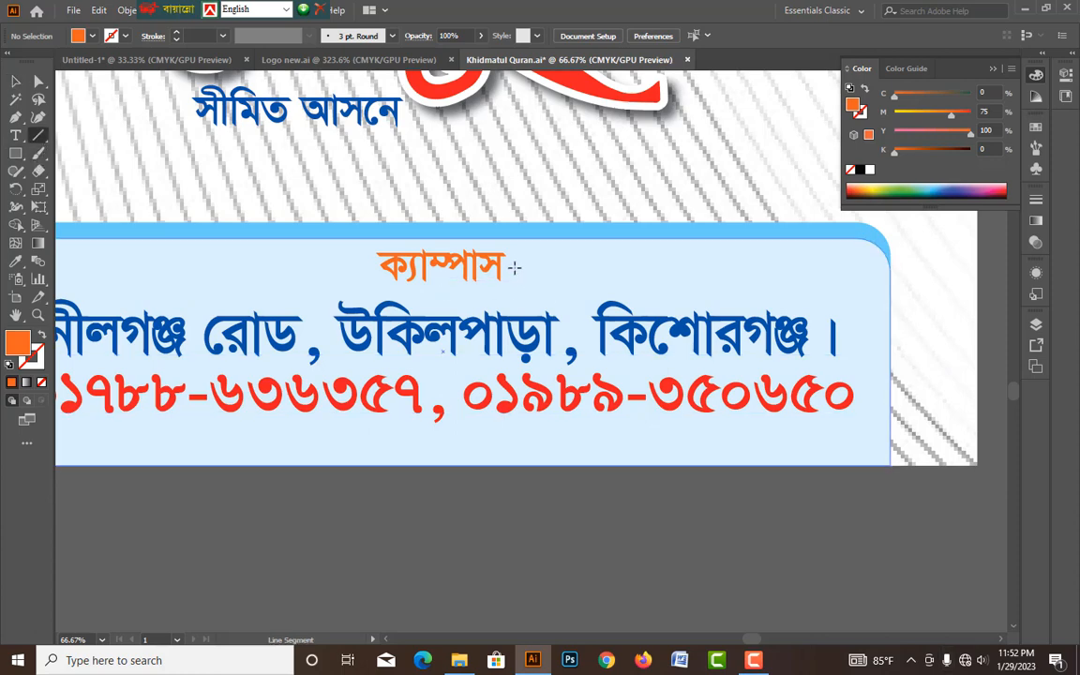
pyautogui.moveTo(511, 267)
pyautogui.mouseDown()
pyautogui.moveTo(831, 292)
pyautogui.moveTo(856, 267)
pyautogui.mouseUp()
pyautogui.click(176, 35)
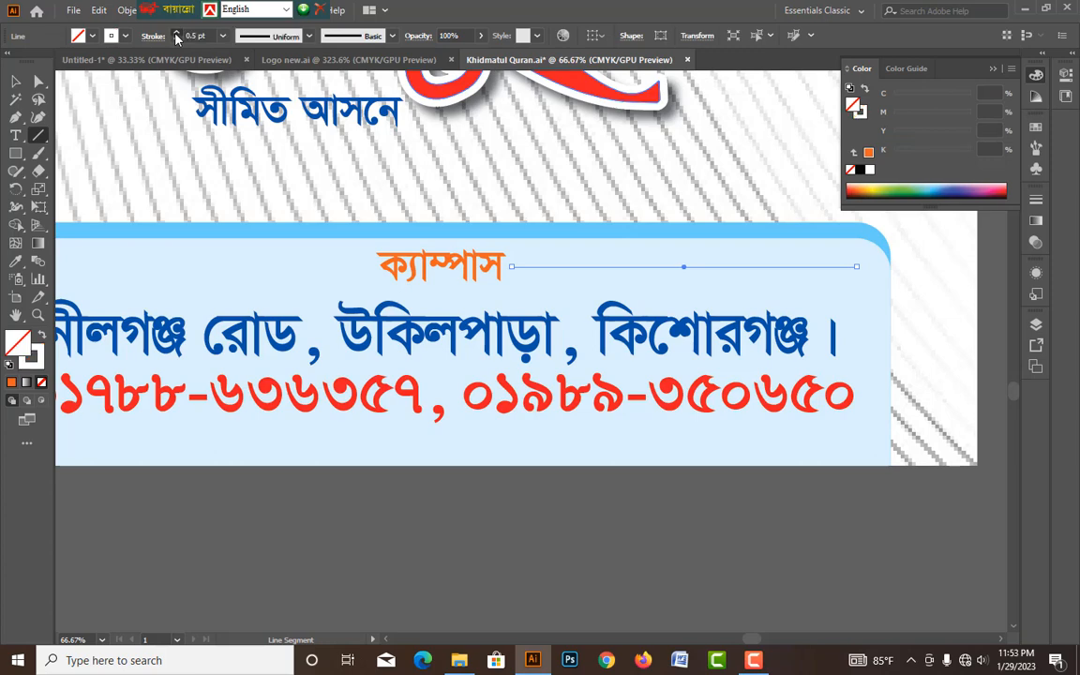
pyautogui.click(859, 111)
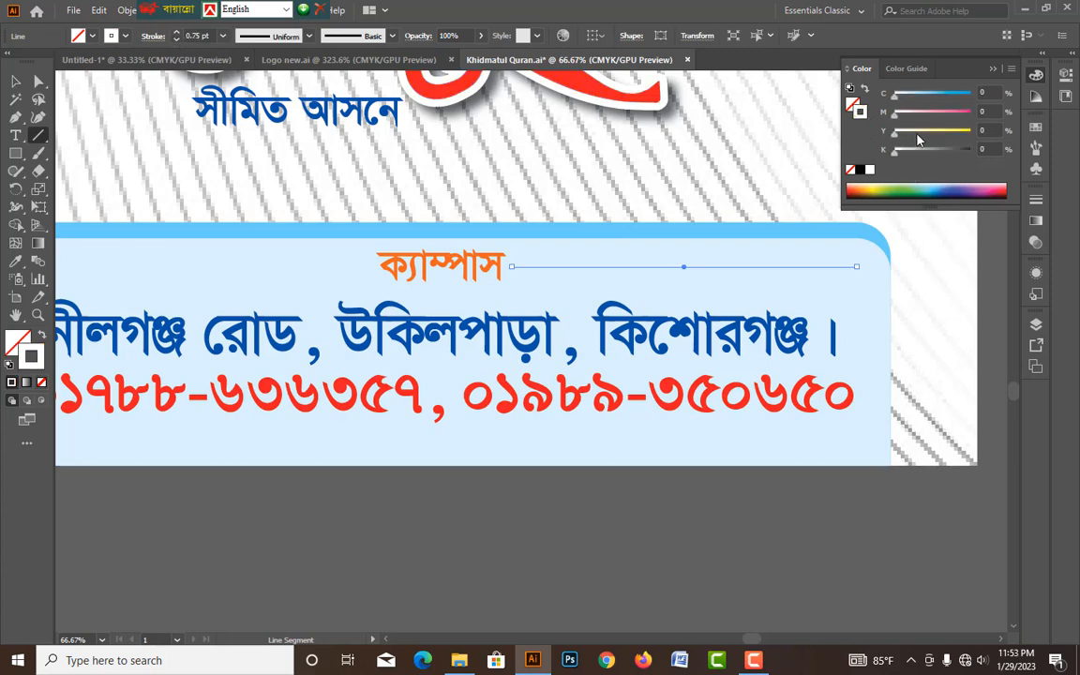
pyautogui.click(926, 94)
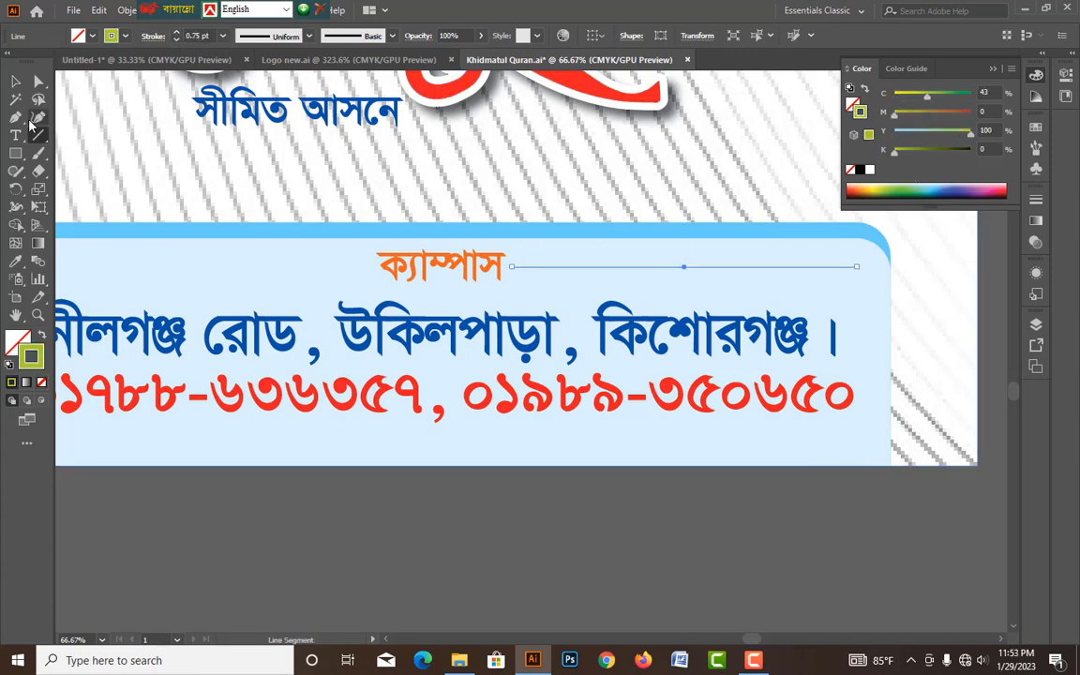
pyautogui.click(19, 82)
pyautogui.click(721, 536)
pyautogui.hscroll(-2, 788, 499)
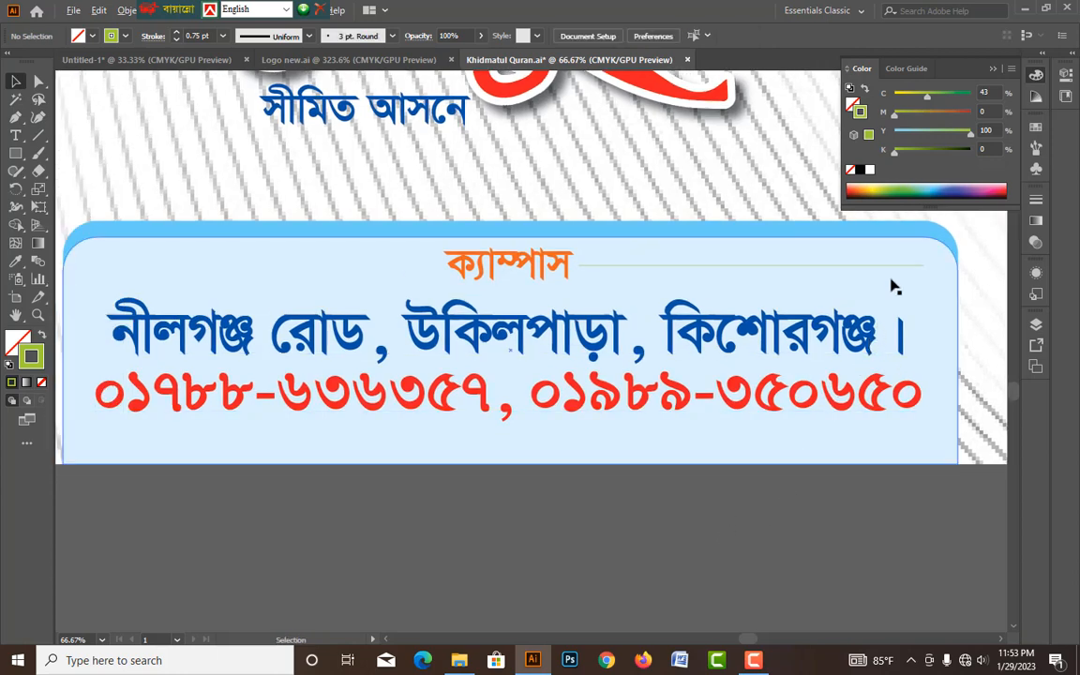
pyautogui.moveTo(893, 266); pyautogui.dragTo(325, 266)
pyautogui.hotkey('ctrl', 'z')
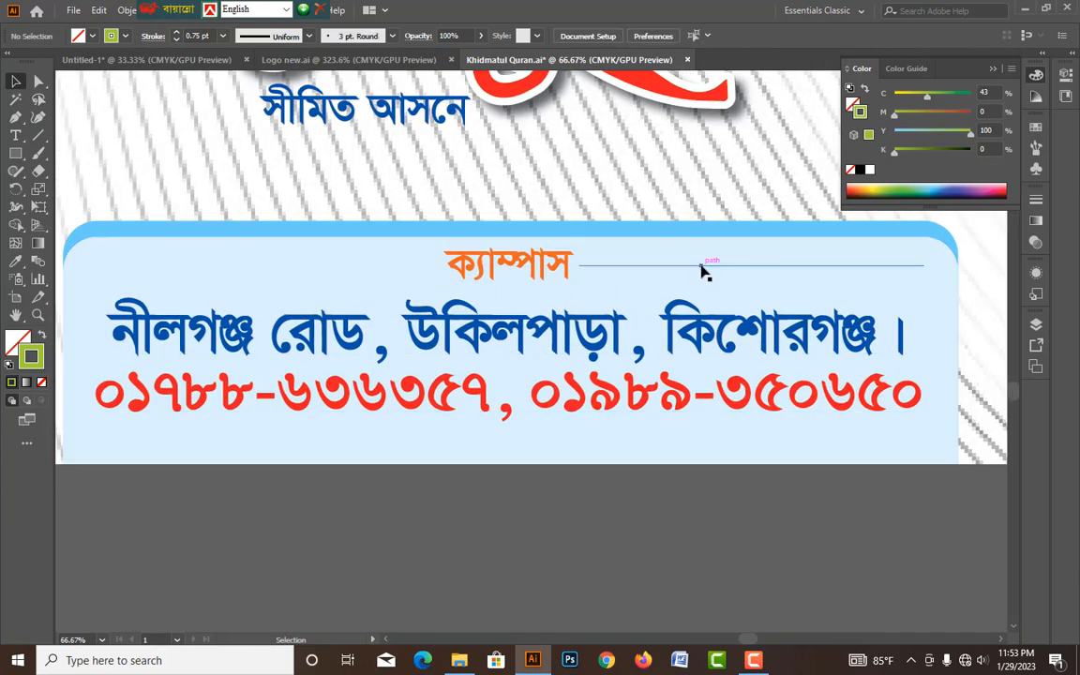
# - Increase the green line's stroke weight to 3 pt
pyautogui.click(176, 32)
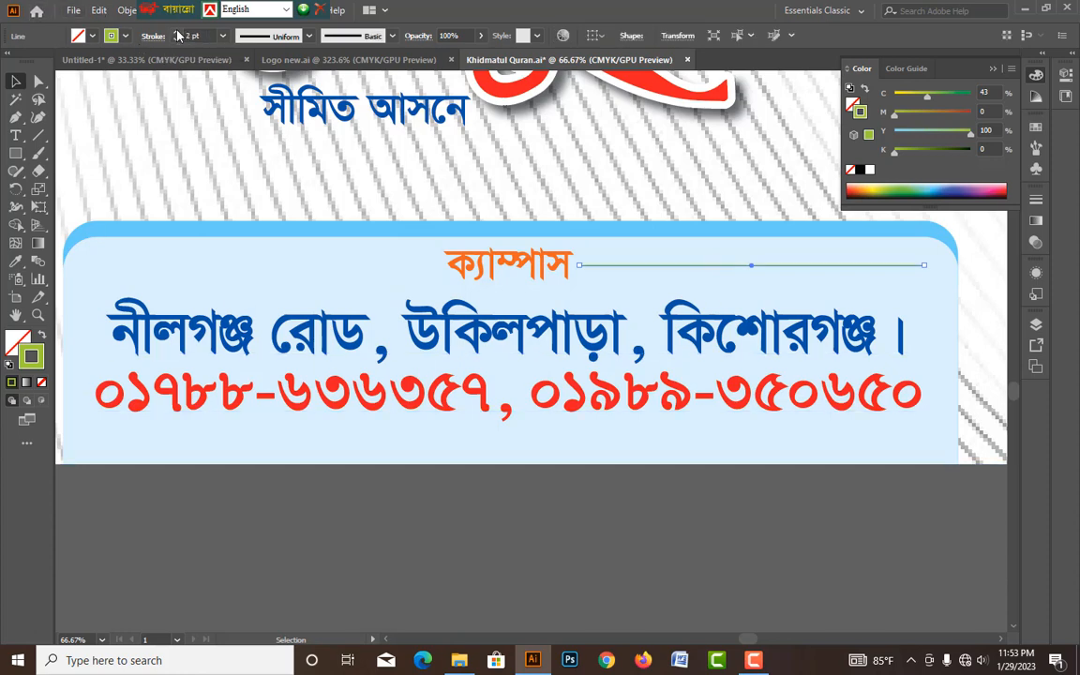
pyautogui.click(176, 33)
pyautogui.click(673, 540)
pyautogui.hotkey('ctrl', '+')
pyautogui.hotkey('ctrl', '+')
pyautogui.hotkey('ctrl', '+')
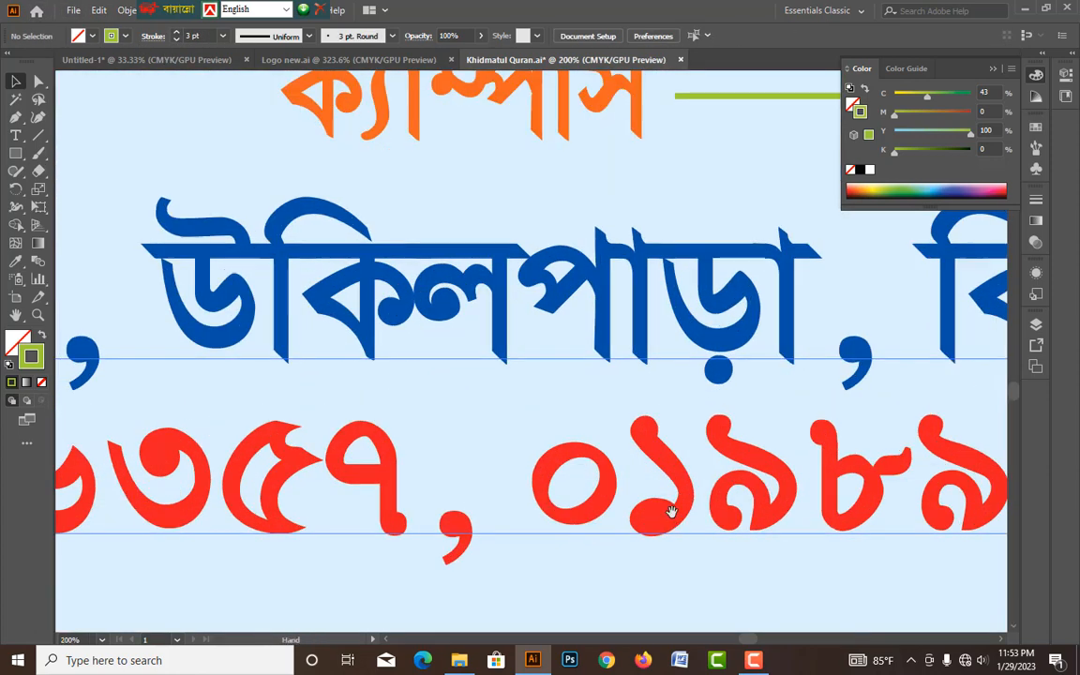
# - Draw a circle of about 0.25 in centred on the green line's left end and turn its green outline into a solid fill
pyautogui.moveTo(366, 375); pyautogui.dragTo(57, 441)
pyautogui.moveTo(16, 154); pyautogui.dragTo(84, 183)
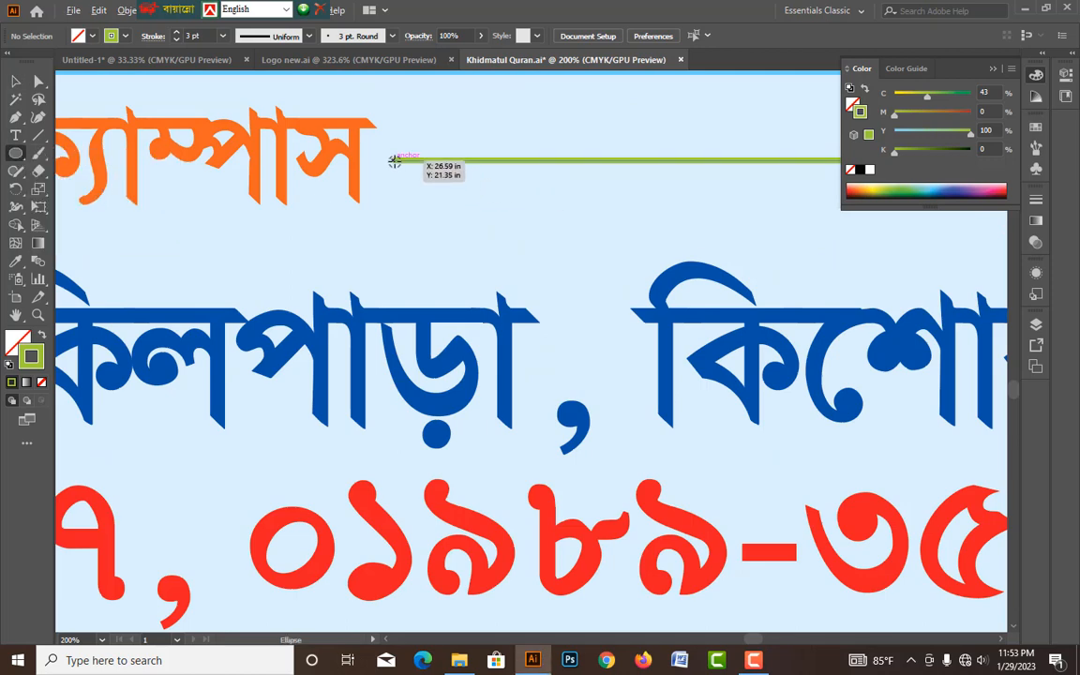
pyautogui.moveTo(392, 162); pyautogui.dragTo(410, 177)
pyautogui.click(21, 85)
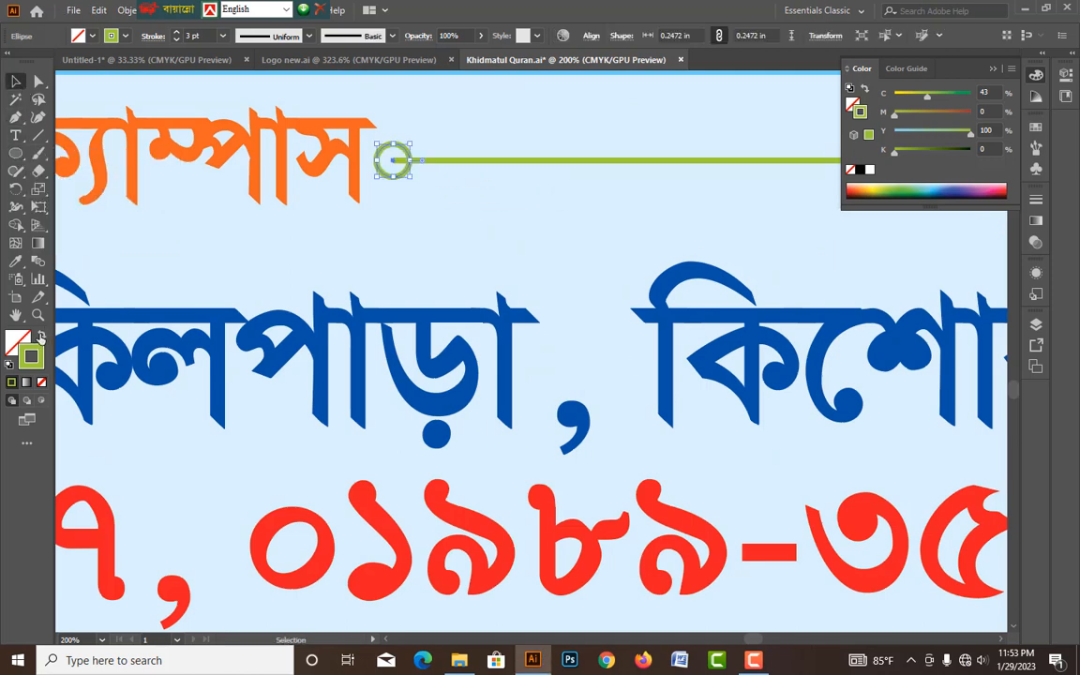
pyautogui.click(41, 334)
# - Add a light-blue copy (C 43, Y 2) of the circle just to its right and group both circles with the green line
pyautogui.moveTo(398, 164); pyautogui.dragTo(433, 161)
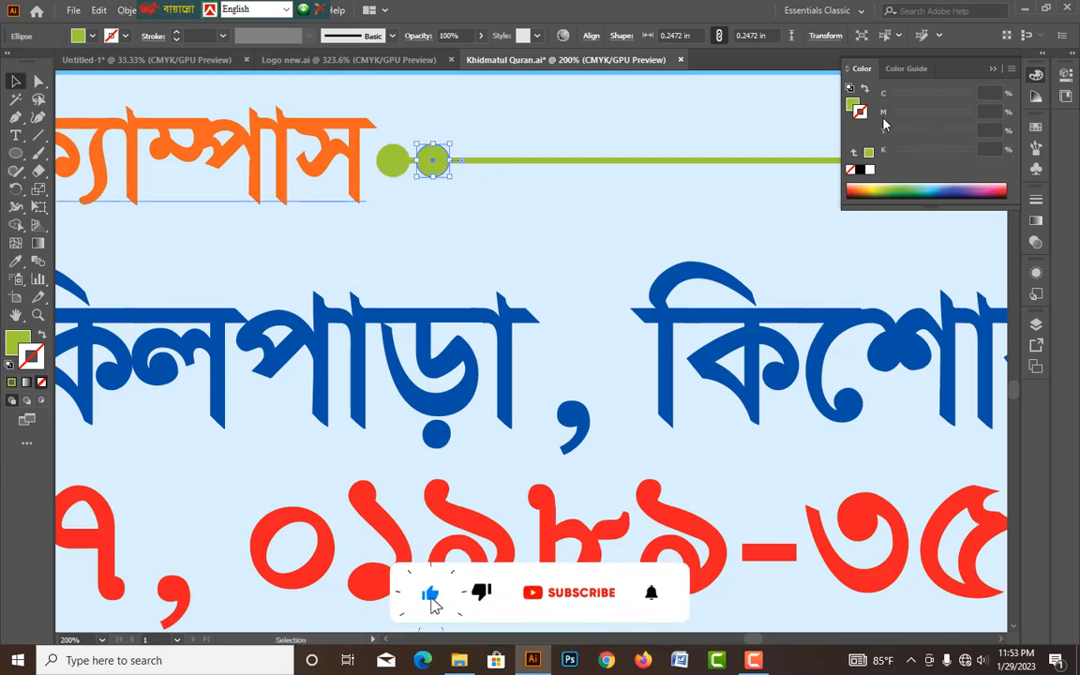
pyautogui.moveTo(942, 133); pyautogui.dragTo(896, 133)
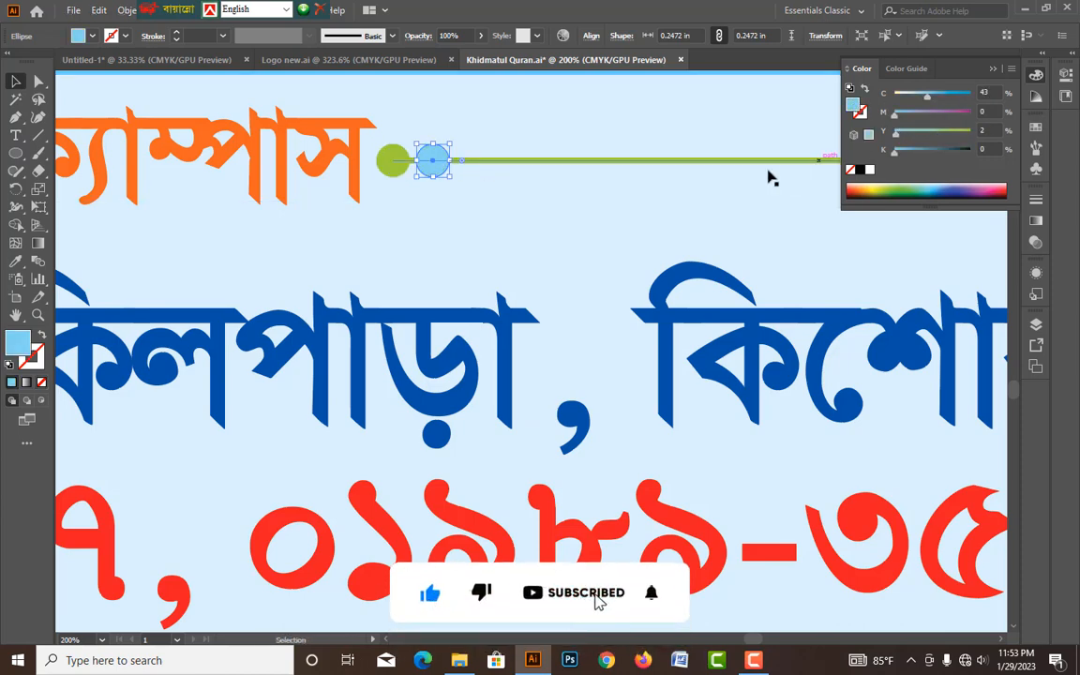
pyautogui.hotkey('ctrl', '-')
pyautogui.hotkey('ctrl', '-')
pyautogui.hotkey('ctrl', '-')
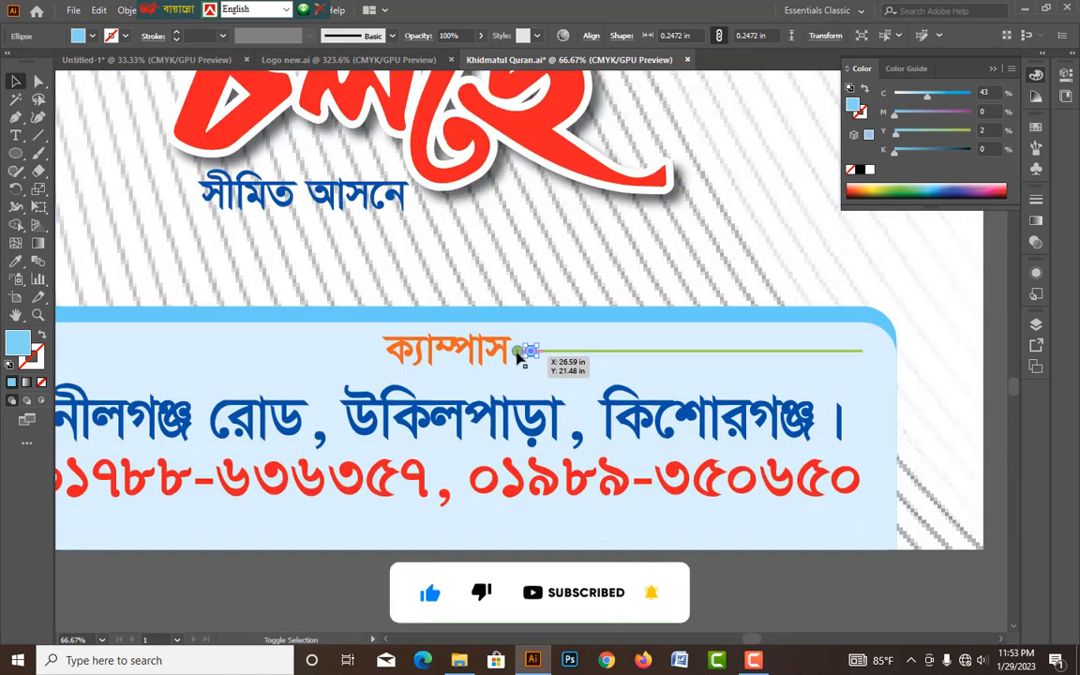
pyautogui.keyDown('shift'); pyautogui.click(519, 352); pyautogui.keyUp('shift')
pyautogui.hotkey('ctrl', 'g')
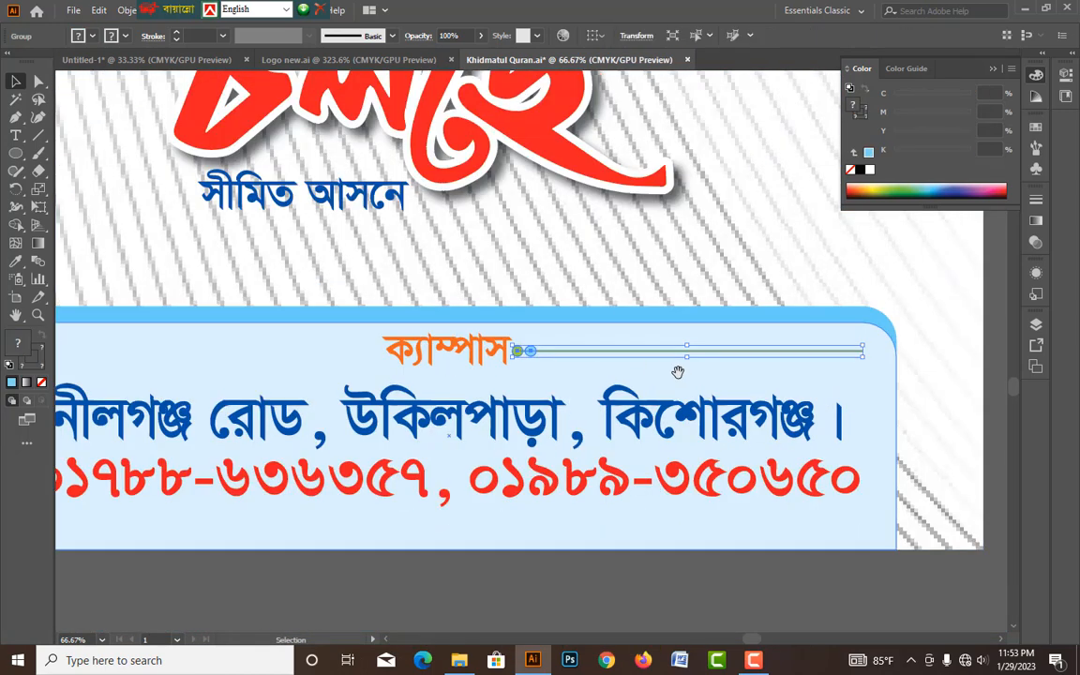
pyautogui.moveTo(716, 369); pyautogui.dragTo(832, 364)
pyautogui.hotkey('ctrl', 'shift', 'a')
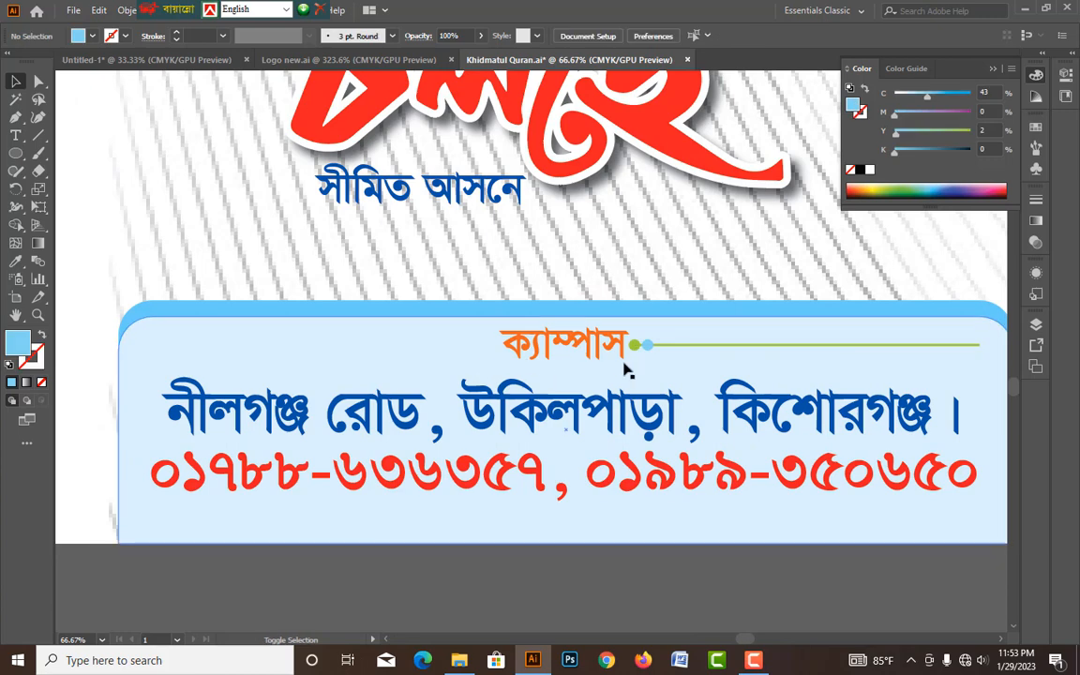
# - Place a horizontally mirrored copy of the line-and-circles group on the left side of "ক্যাম্পাস"
pyautogui.moveTo(652, 355); pyautogui.dragTo(338, 367)
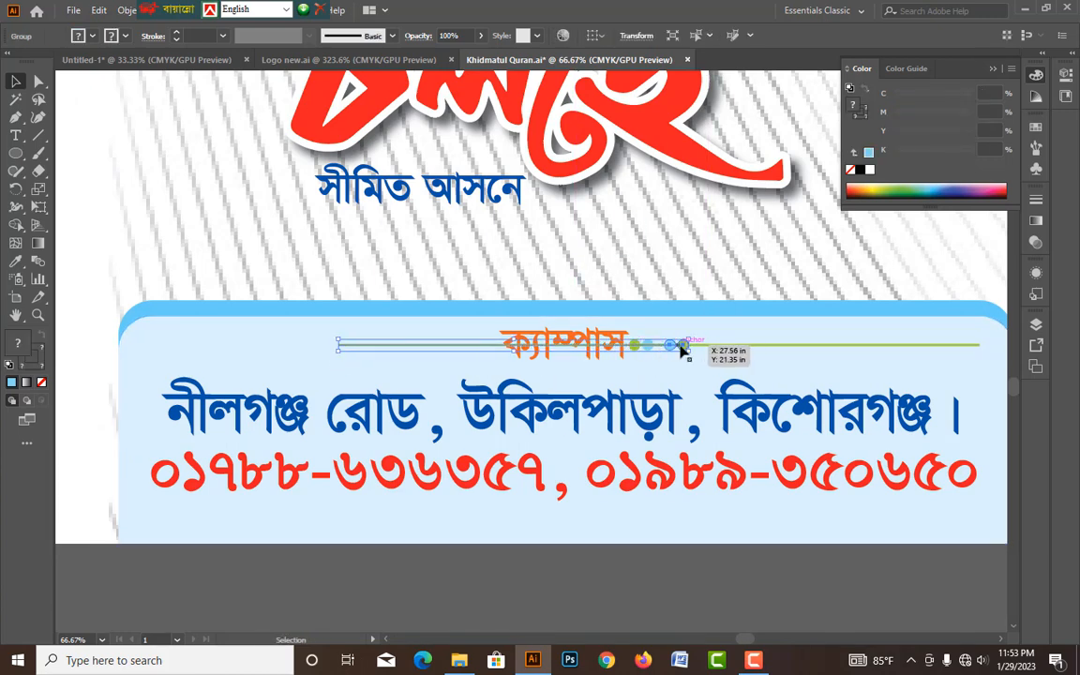
pyautogui.moveTo(683, 349); pyautogui.dragTo(482, 374)
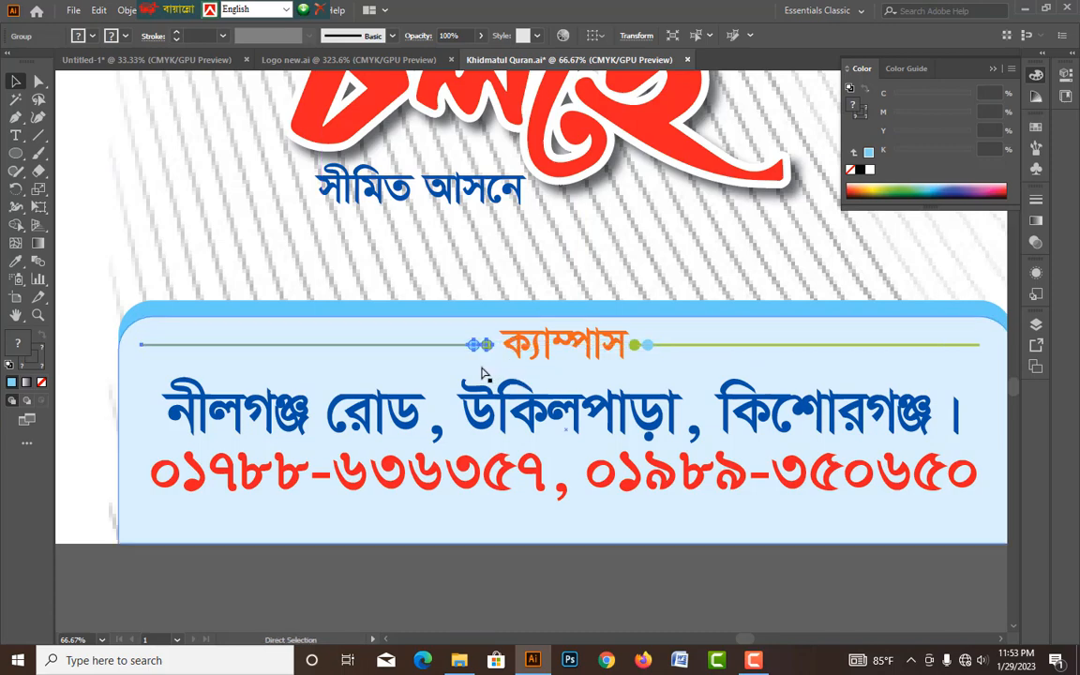
pyautogui.hotkey('ctrl', '-')
pyautogui.hotkey('ctrl', '-')
pyautogui.hotkey('ctrl', '-')
pyautogui.moveTo(646, 407); pyautogui.dragTo(500, 480)
pyautogui.click(839, 414)
pyautogui.moveTo(805, 334); pyautogui.dragTo(804, 353)
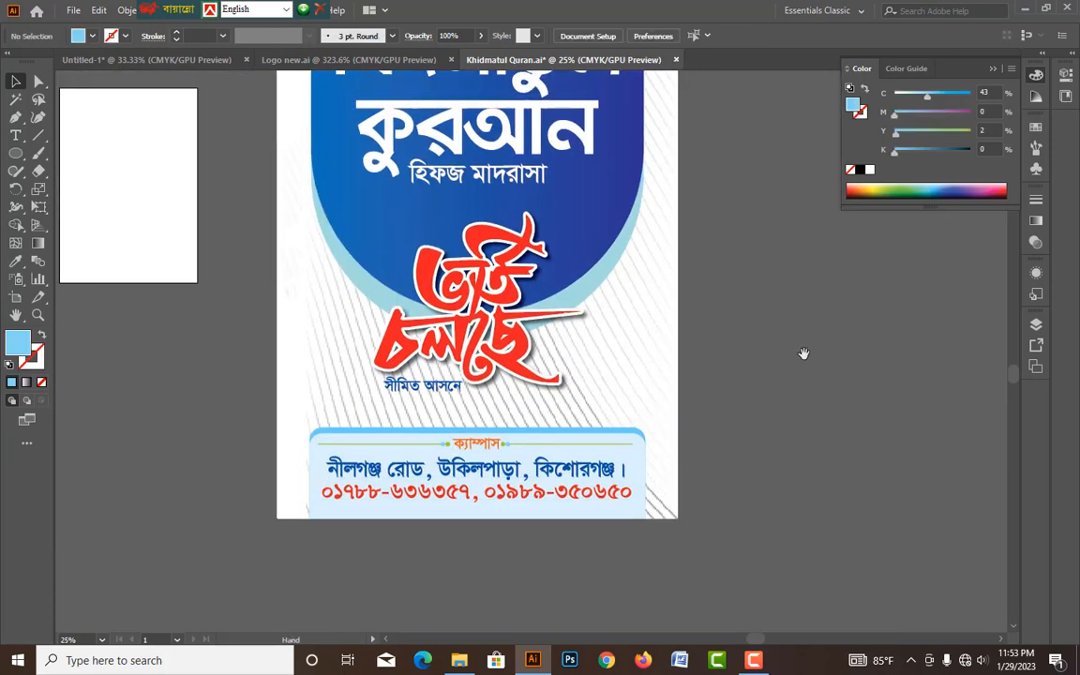
# - Place a copy of "সীমিত আসনে" right of the red lettering, shrink it to 64.98 pt and start replacing its text
pyautogui.hotkey('ctrl', '+')
pyautogui.scroll(-2, 803, 375)
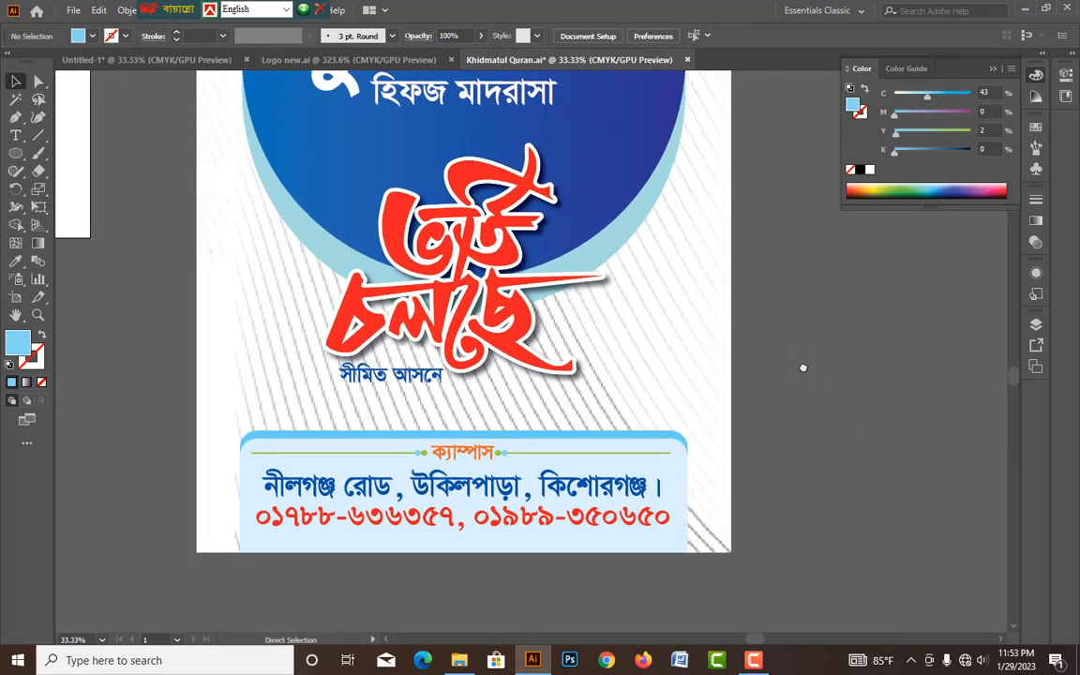
pyautogui.hotkey('ctrl', '+')
pyautogui.moveTo(788, 376); pyautogui.dragTo(777, 366)
pyautogui.moveTo(396, 404)
pyautogui.mouseDown()
pyautogui.moveTo(409, 401)
pyautogui.moveTo(398, 412)
pyautogui.mouseUp()
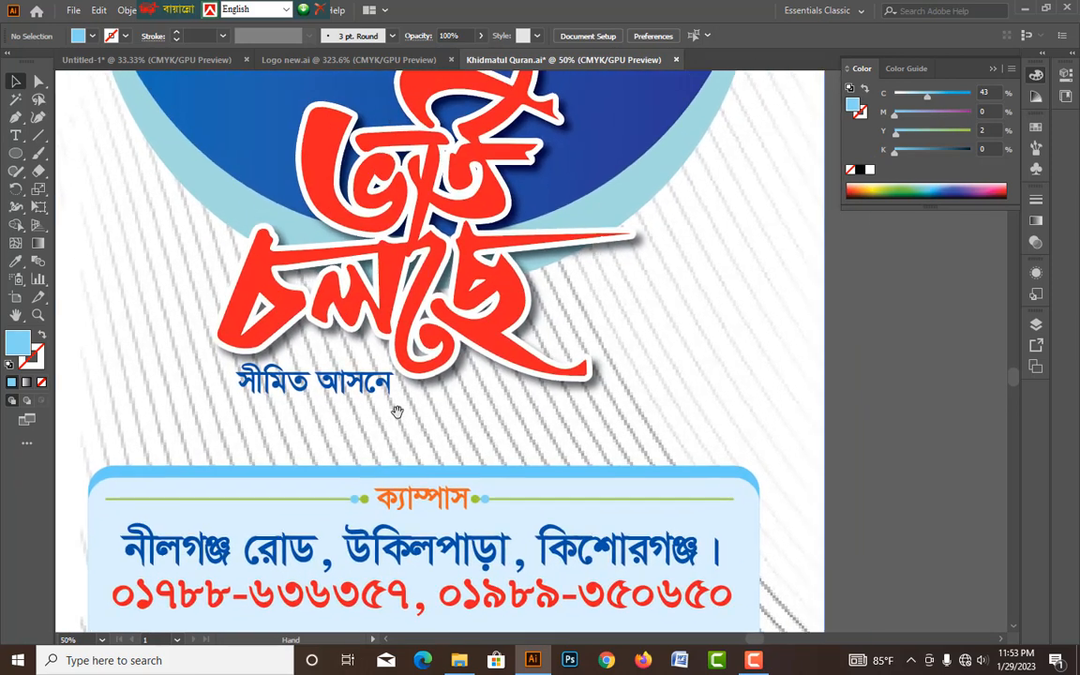
pyautogui.moveTo(306, 389); pyautogui.dragTo(719, 316)
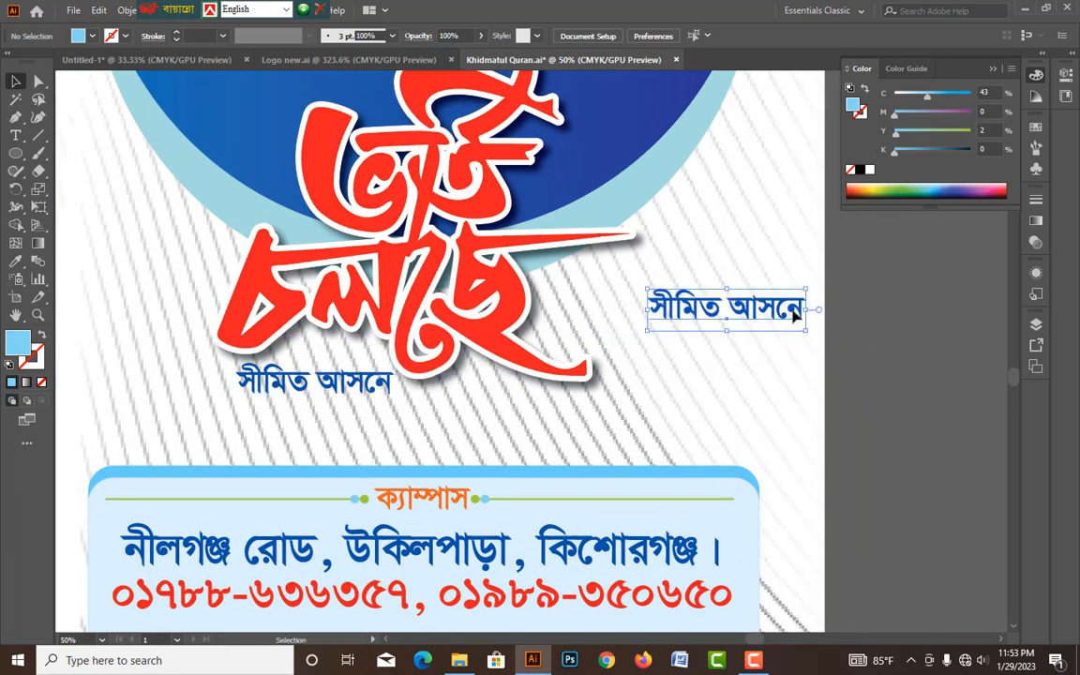
pyautogui.moveTo(807, 312); pyautogui.dragTo(793, 313)
pyautogui.tripleClick(764, 319)
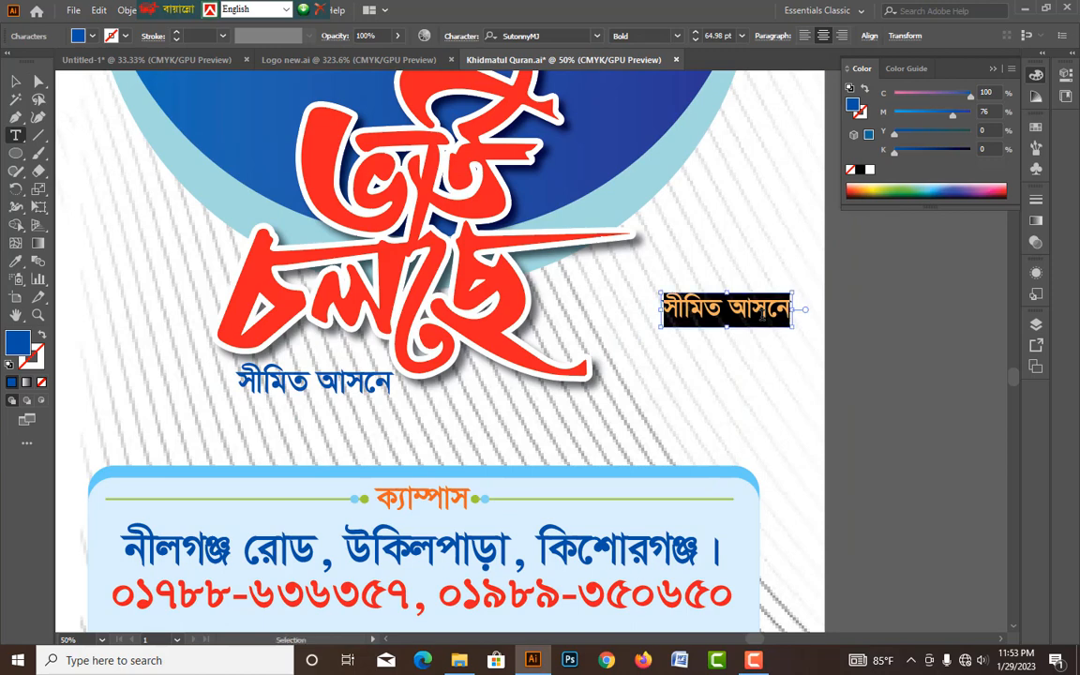
pyautogui.write('f')
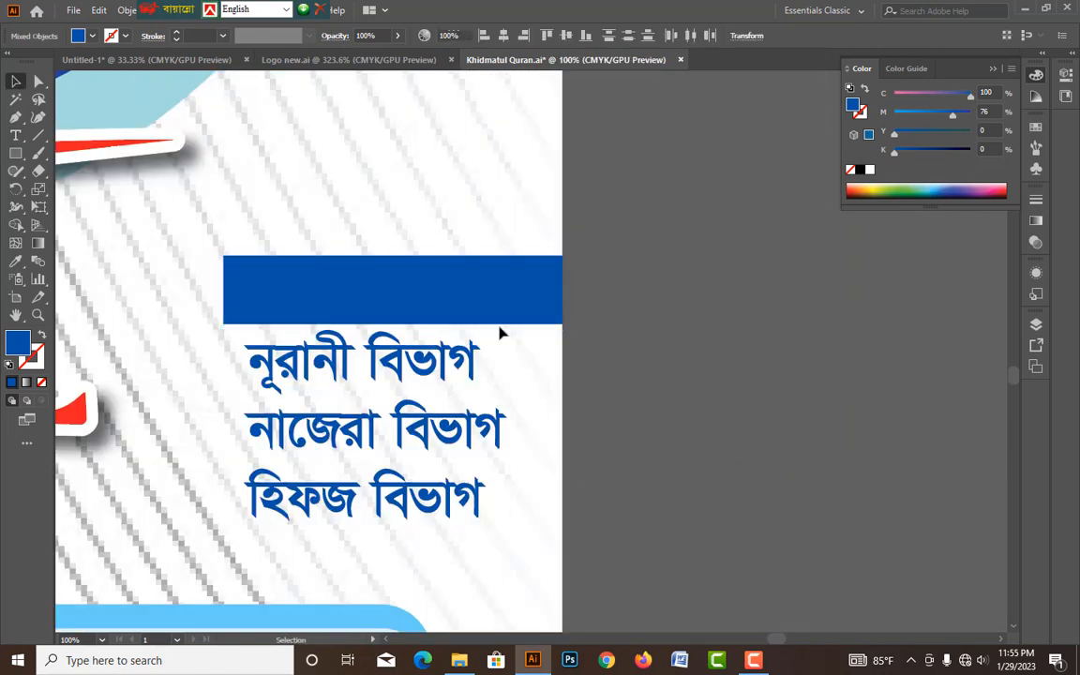
# - Fill the heading "বিভাগ সমূহ :" white and nudge it slightly right inside the blue bar
pyautogui.click(420, 296)
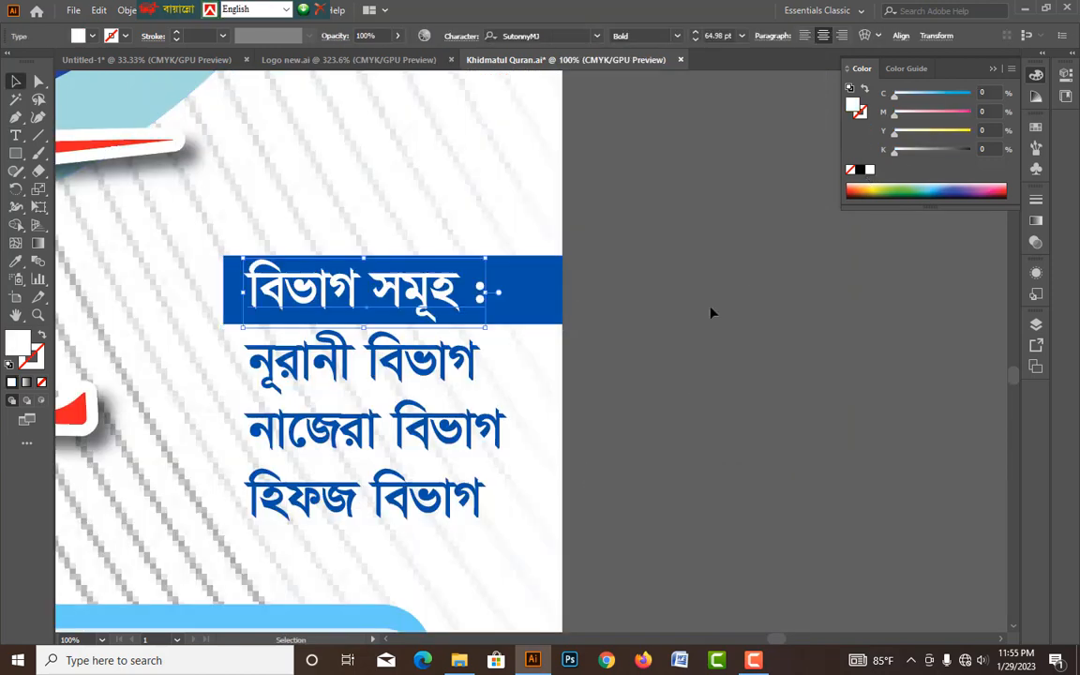
pyautogui.click(687, 301)
pyautogui.moveTo(475, 308); pyautogui.dragTo(480, 308)
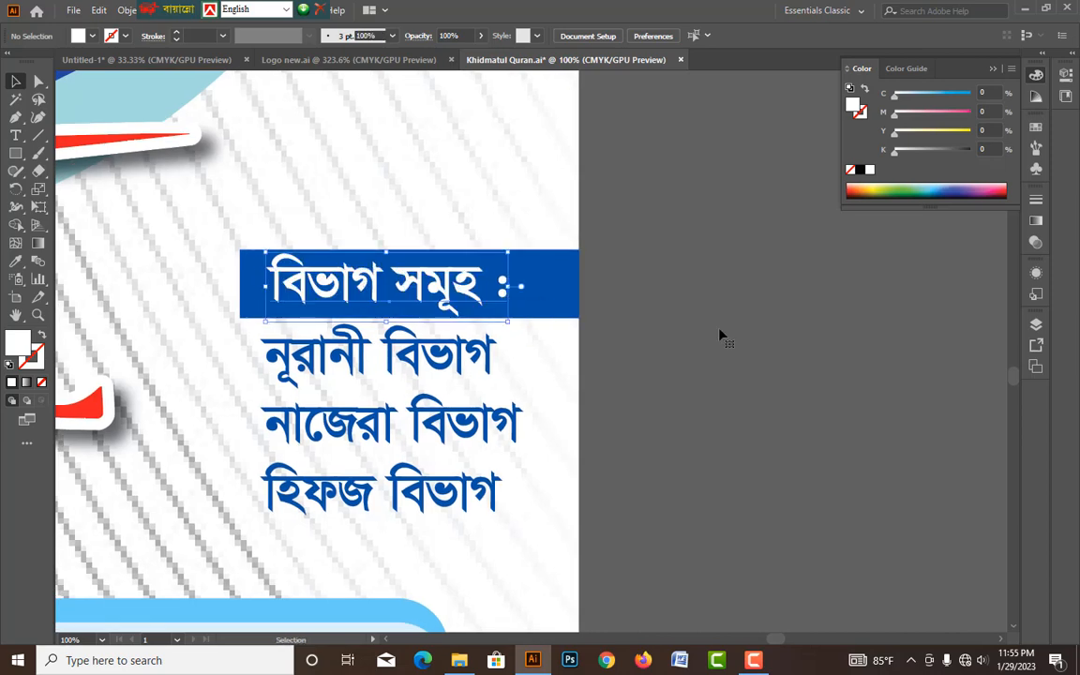
# - Move the heading bar's lower-left corner outward so that its left end is slanted
pyautogui.hscroll(-1, 720, 334)
pyautogui.click(39, 82)
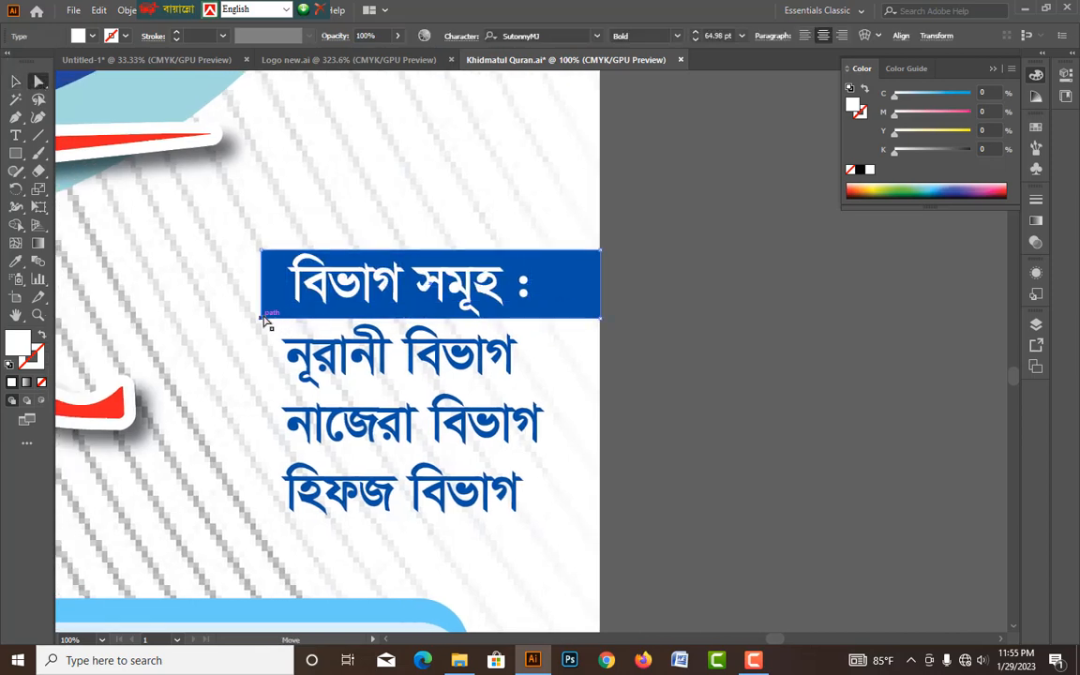
pyautogui.moveTo(264, 319); pyautogui.dragTo(236, 318)
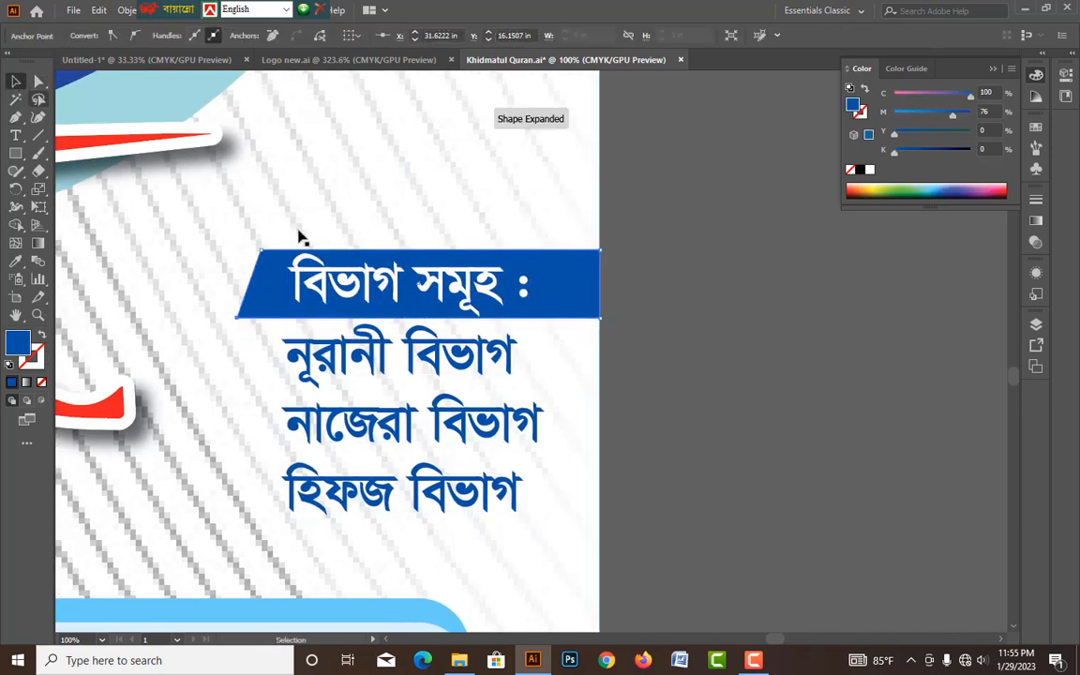
pyautogui.click(639, 274)
# - Add a copy of the slanted bar shifted slightly left, fill it lighter blue (C 100, M 19) and send it behind the original
pyautogui.moveTo(573, 298); pyautogui.dragTo(565, 298)
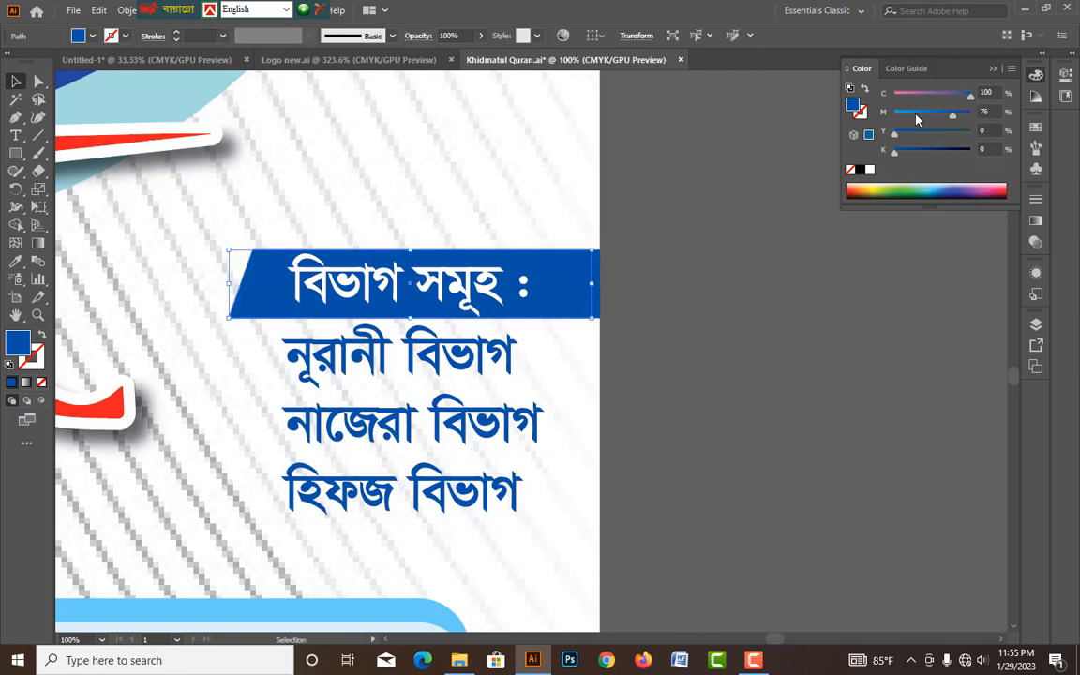
pyautogui.moveTo(917, 119); pyautogui.dragTo(907, 115)
pyautogui.hotkey('ctrl', '[')
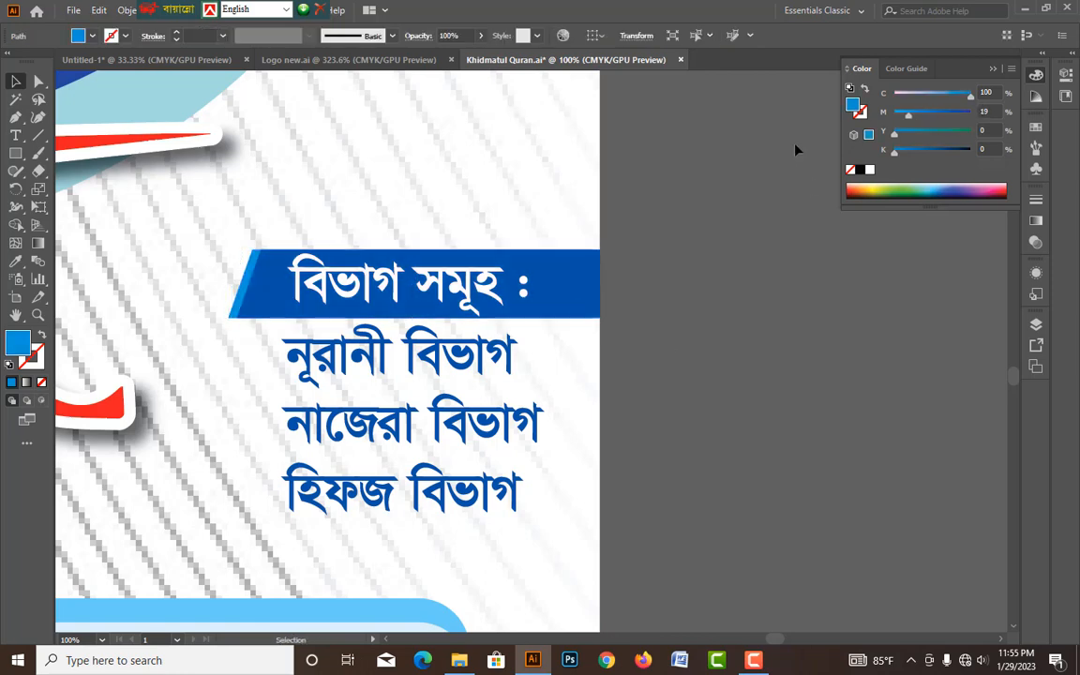
pyautogui.click(796, 150)
# - Fill the three department lines below the heading bar black and nudge them slightly lower
pyautogui.scroll(-2, 801, 258)
pyautogui.click(457, 313)
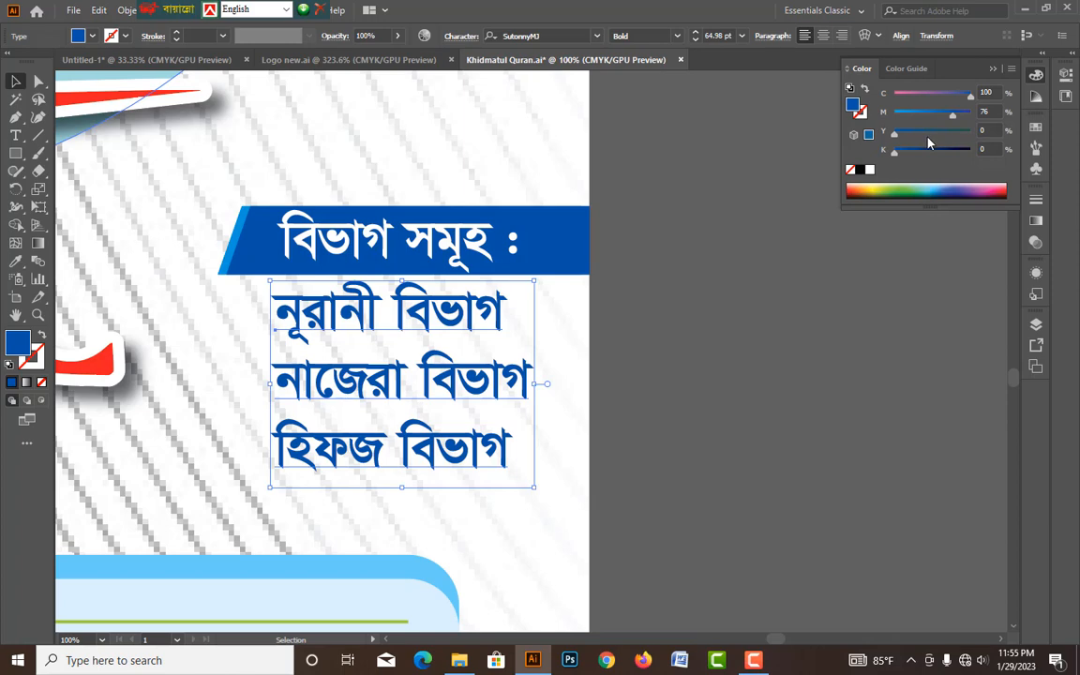
pyautogui.moveTo(928, 137); pyautogui.dragTo(972, 134)
pyautogui.click(860, 170)
pyautogui.click(757, 283)
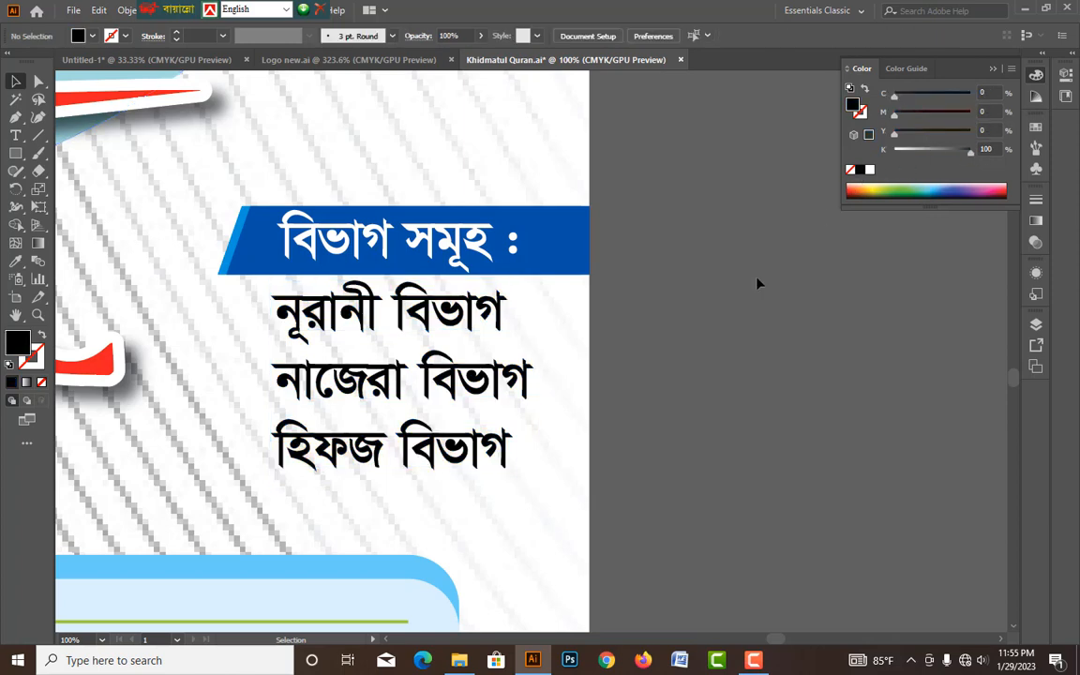
pyautogui.moveTo(680, 367); pyautogui.dragTo(745, 346)
pyautogui.click(578, 379)
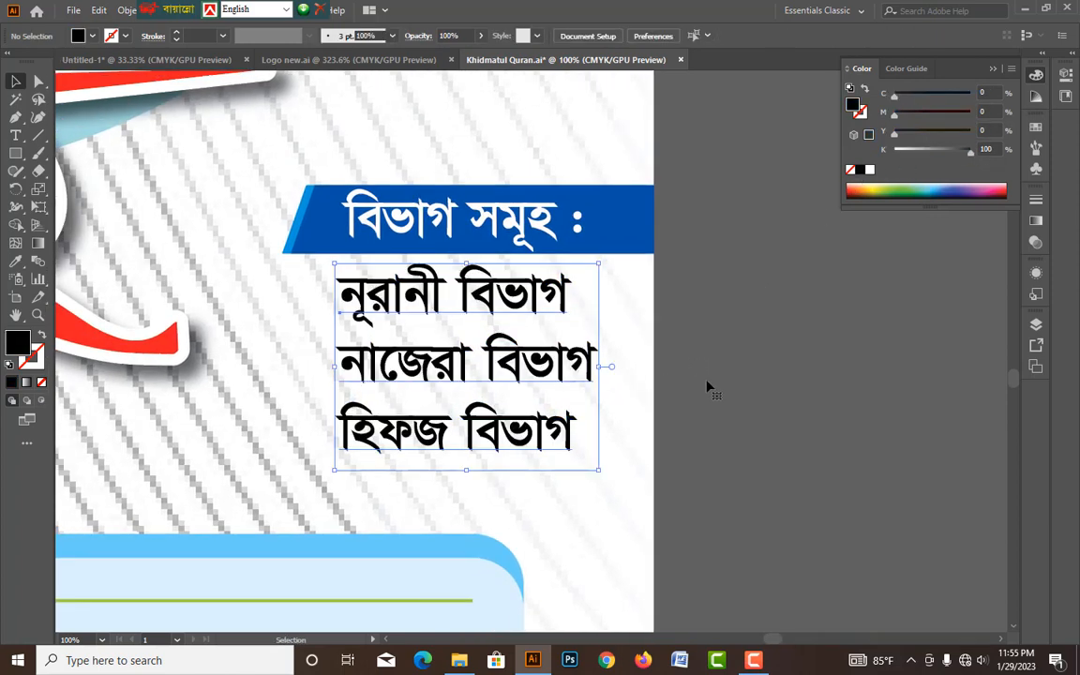
pyautogui.click(709, 379)
# - Draw a small square bullet to the left of "নূরানী বিভাগ"
pyautogui.hotkey('ctrl', '+')
pyautogui.press('m')
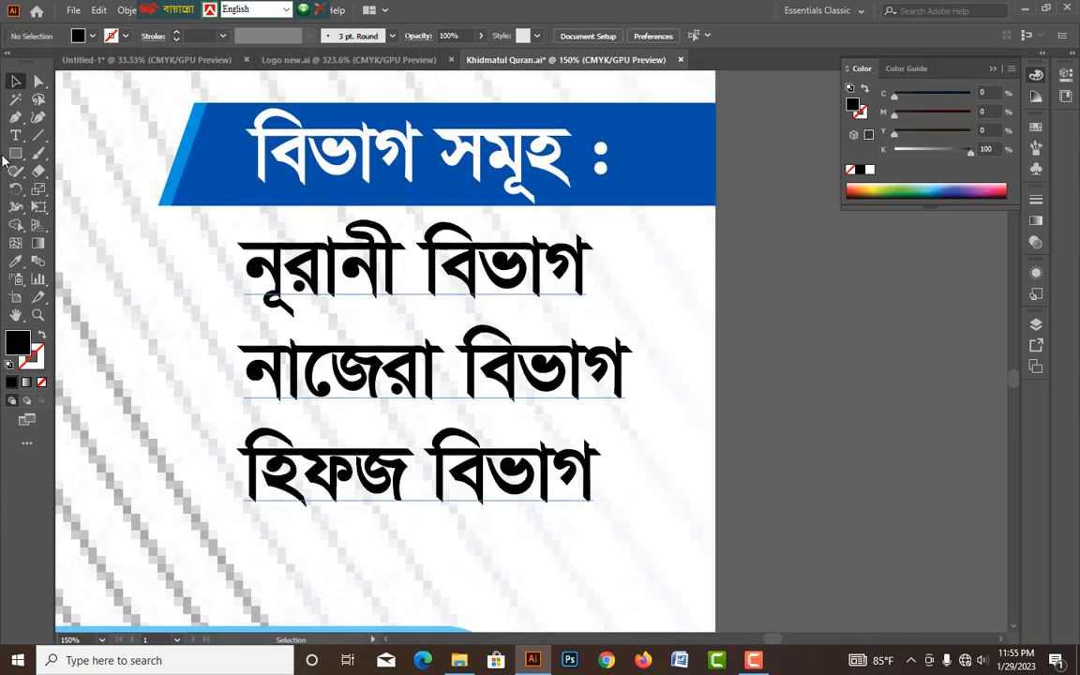
pyautogui.moveTo(186, 257); pyautogui.dragTo(222, 293)
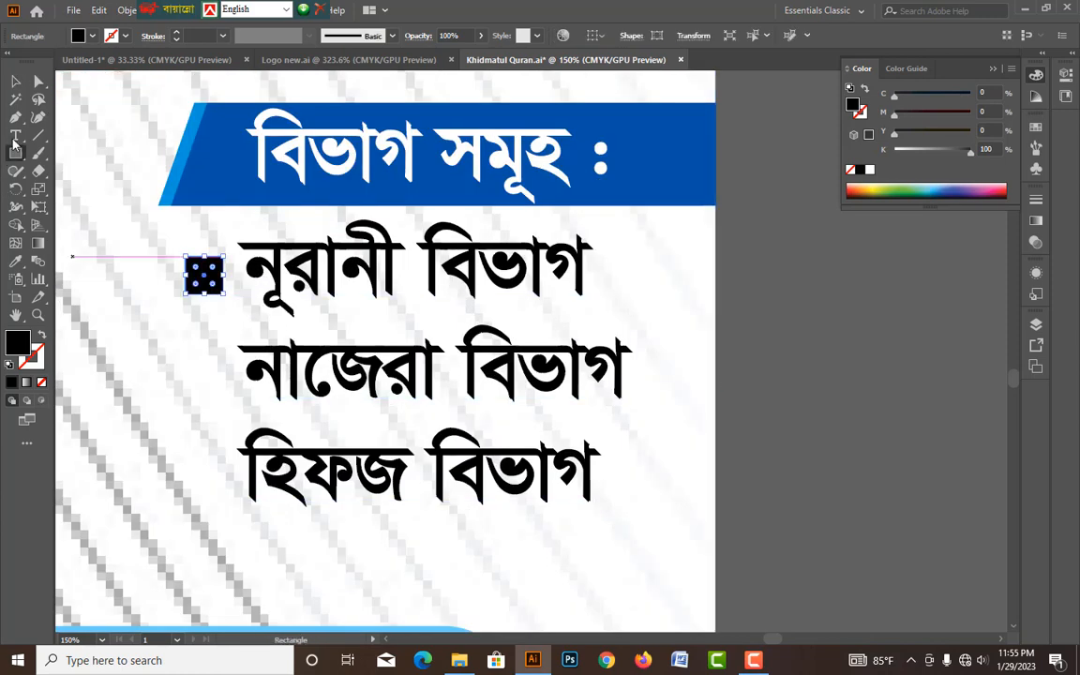
pyautogui.click(18, 84)
pyautogui.click(159, 330)
# - Fill the square bullet red (M 100, Y 100)
pyautogui.click(200, 285)
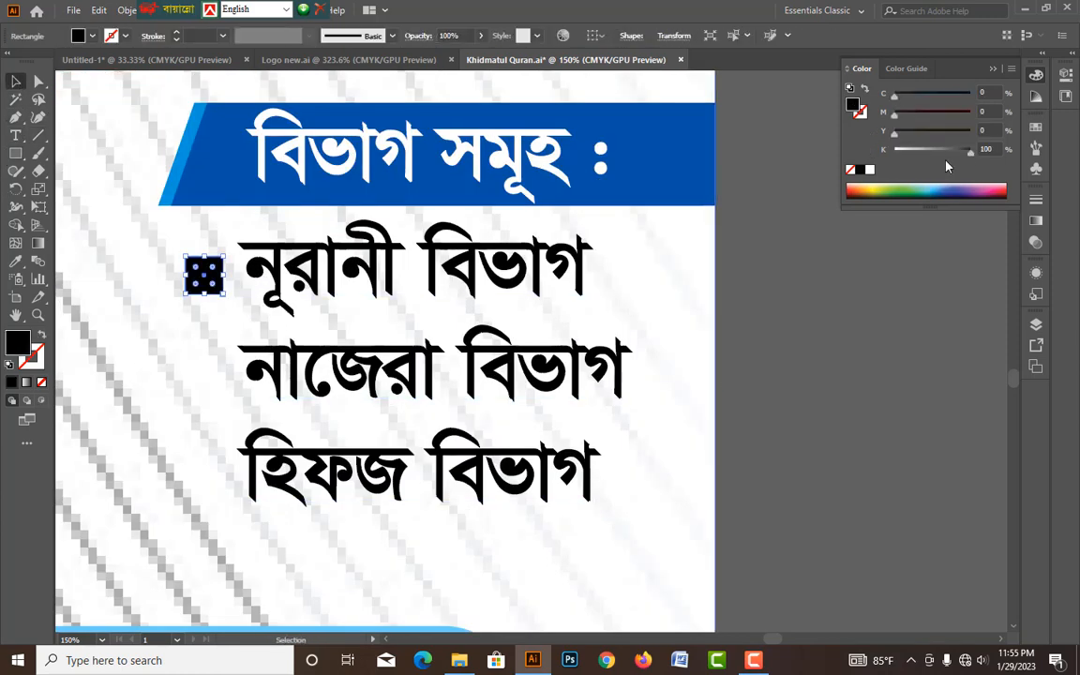
pyautogui.click(870, 169)
pyautogui.moveTo(895, 114); pyautogui.dragTo(971, 114)
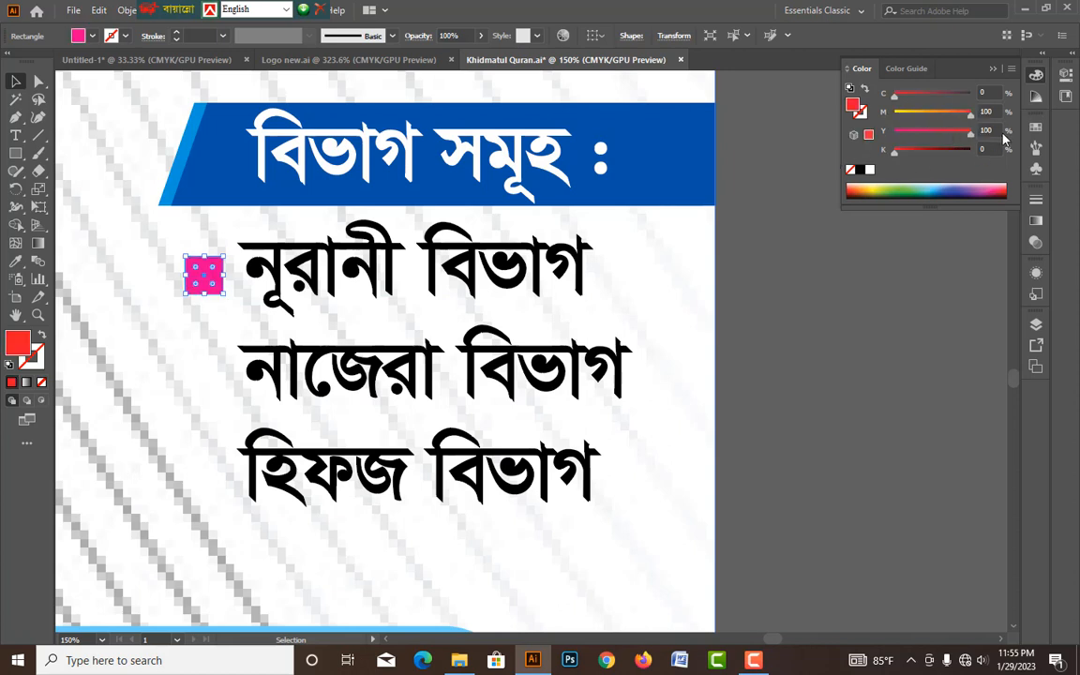
pyautogui.click(786, 198)
# - Copy the red square slightly up and to the left and fill the copy orange (M 45, Y 100)
pyautogui.moveTo(218, 279); pyautogui.dragTo(210, 271)
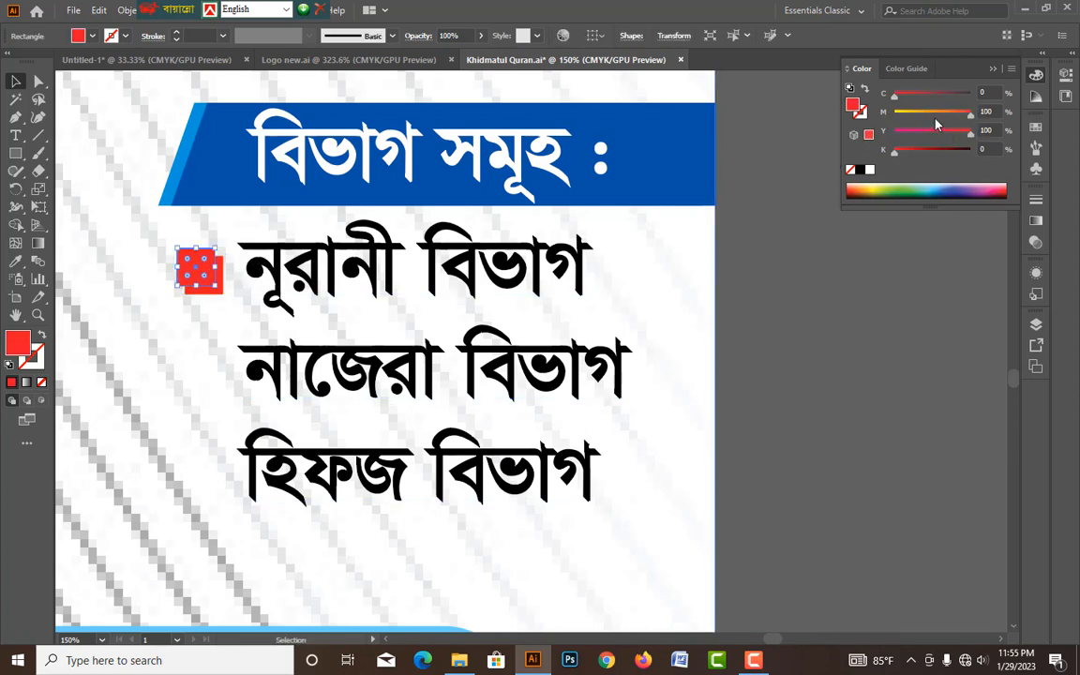
pyautogui.click(929, 116)
pyautogui.click(786, 193)
# - Lock the white background rectangle behind the department list
pyautogui.moveTo(207, 322); pyautogui.dragTo(280, 275)
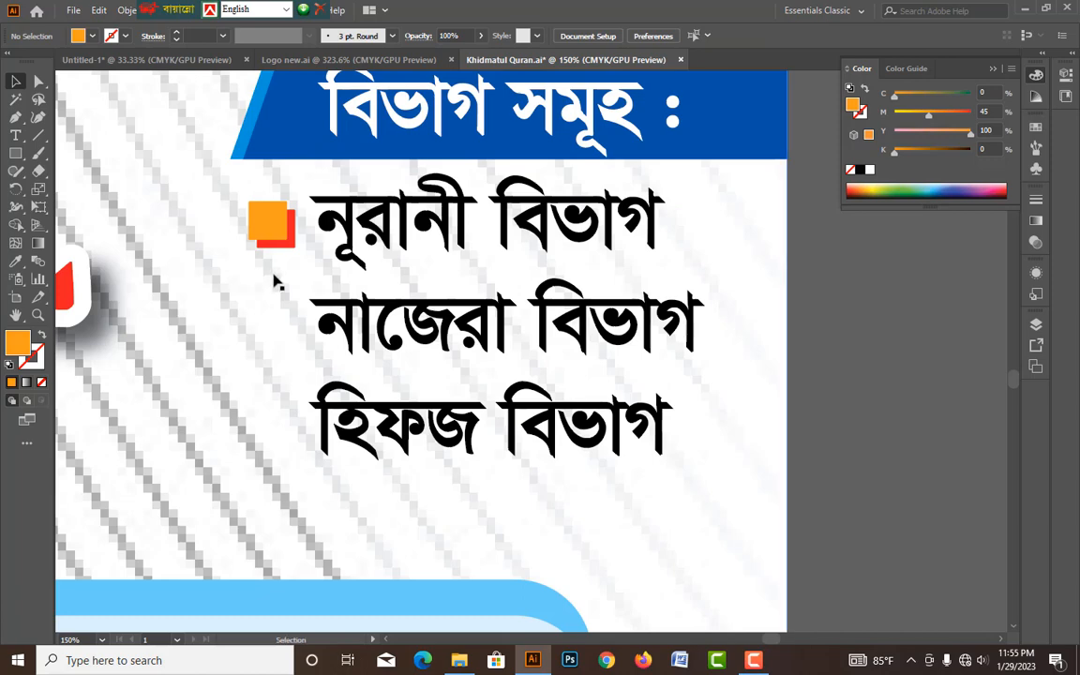
pyautogui.click(288, 281)
pyautogui.click(288, 283)
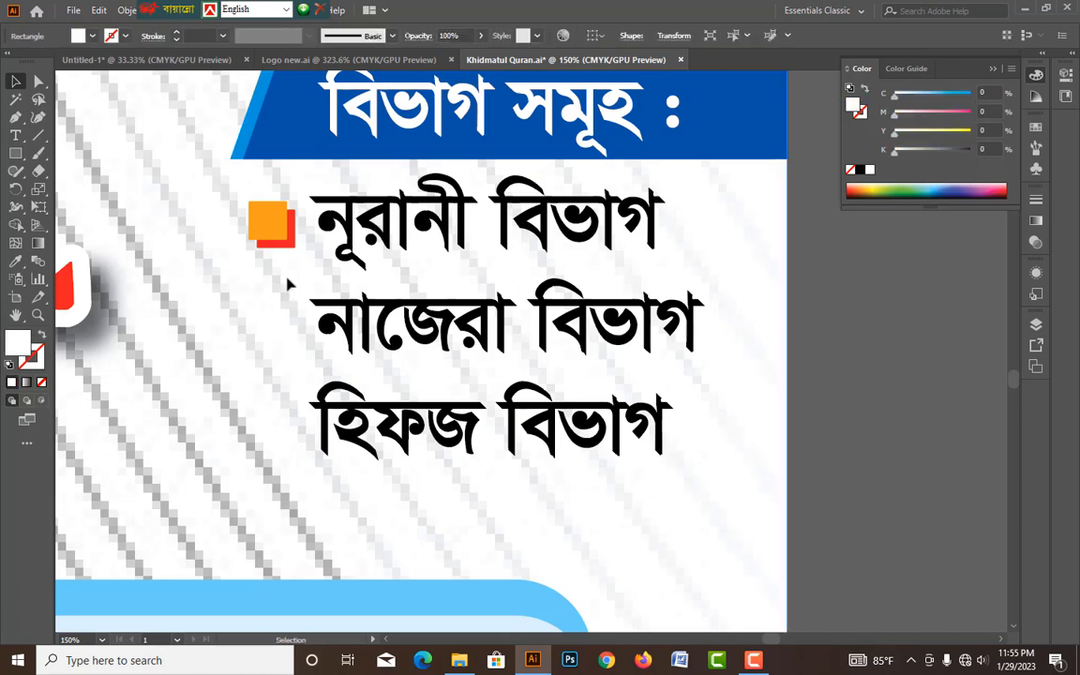
pyautogui.hotkey('ctrl', '2')
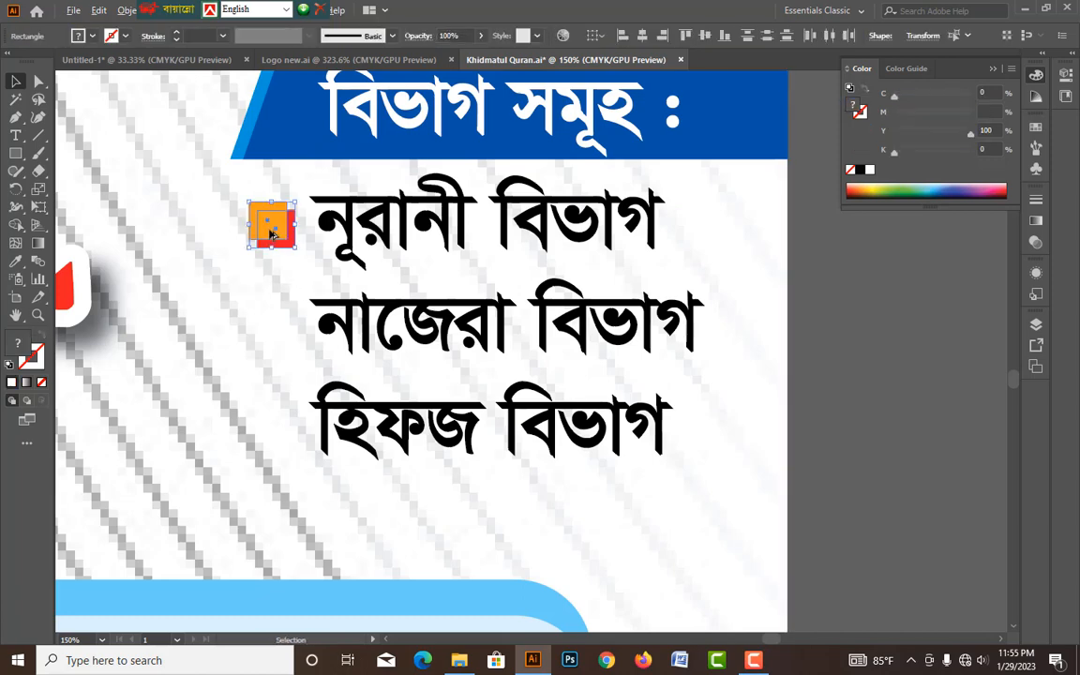
# - Place copies of the orange-and-red bullet beside "নাজেরা বিভাগ" and "হিফজ বিভাগ"
pyautogui.moveTo(280, 228); pyautogui.dragTo(280, 426)
pyautogui.click(815, 365)
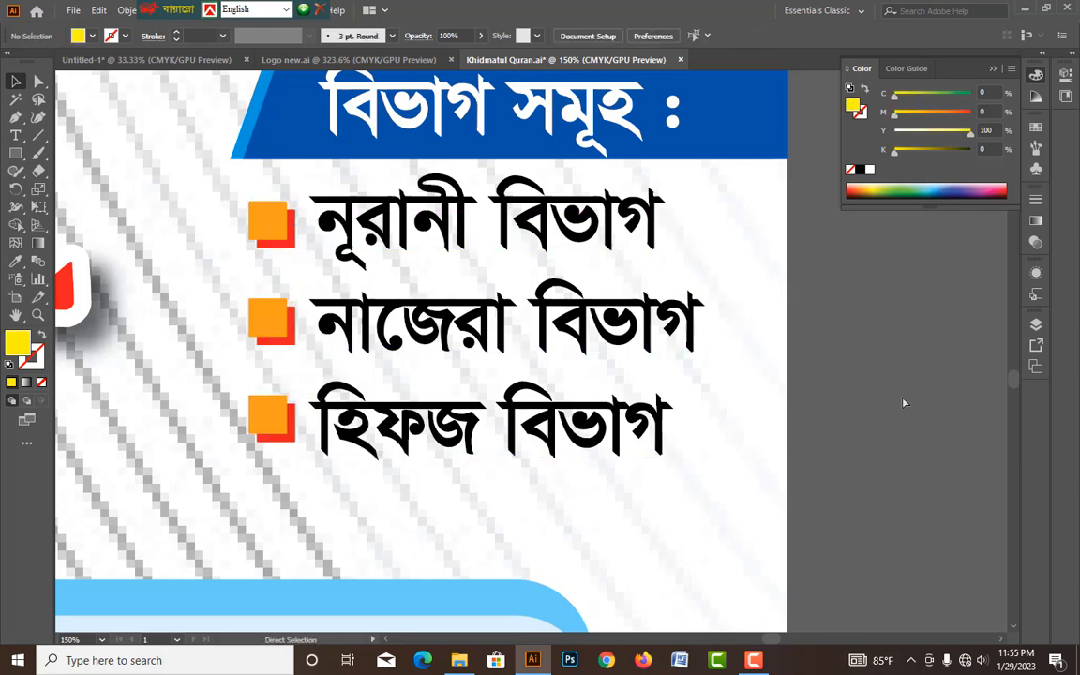
pyautogui.hotkey('ctrl', '-')
pyautogui.hotkey('ctrl', '-')
pyautogui.hotkey('ctrl', '-')
pyautogui.hotkey('ctrl', '-')
pyautogui.moveTo(542, 393); pyautogui.dragTo(748, 399)
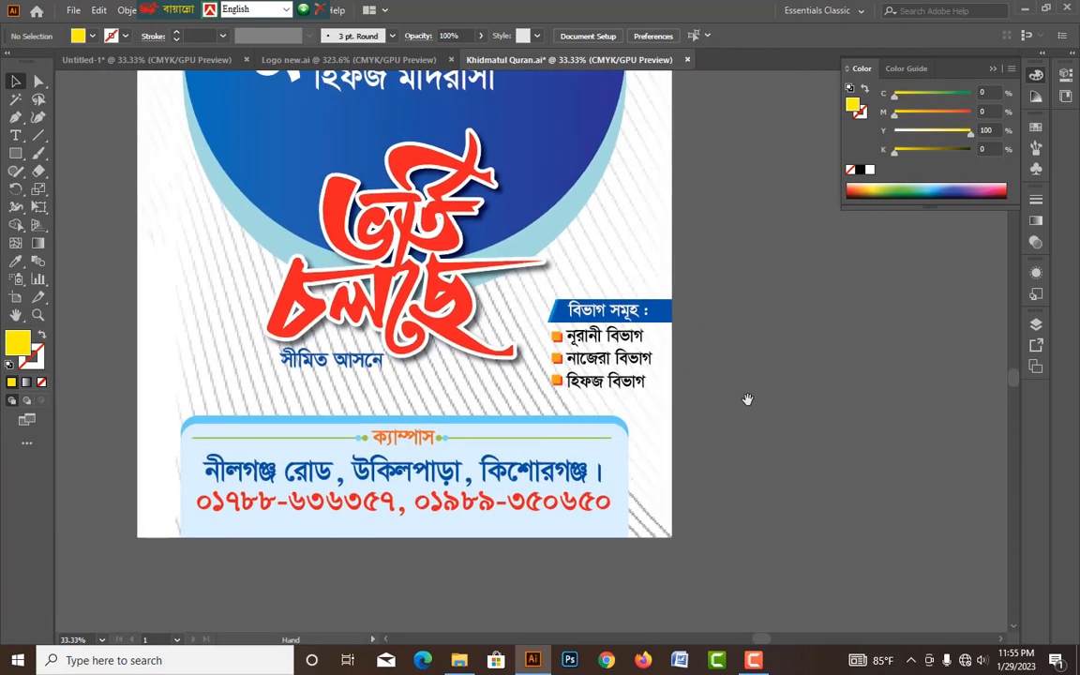
pyautogui.moveTo(798, 360); pyautogui.dragTo(743, 376)
pyautogui.hotkey('ctrl', '+')
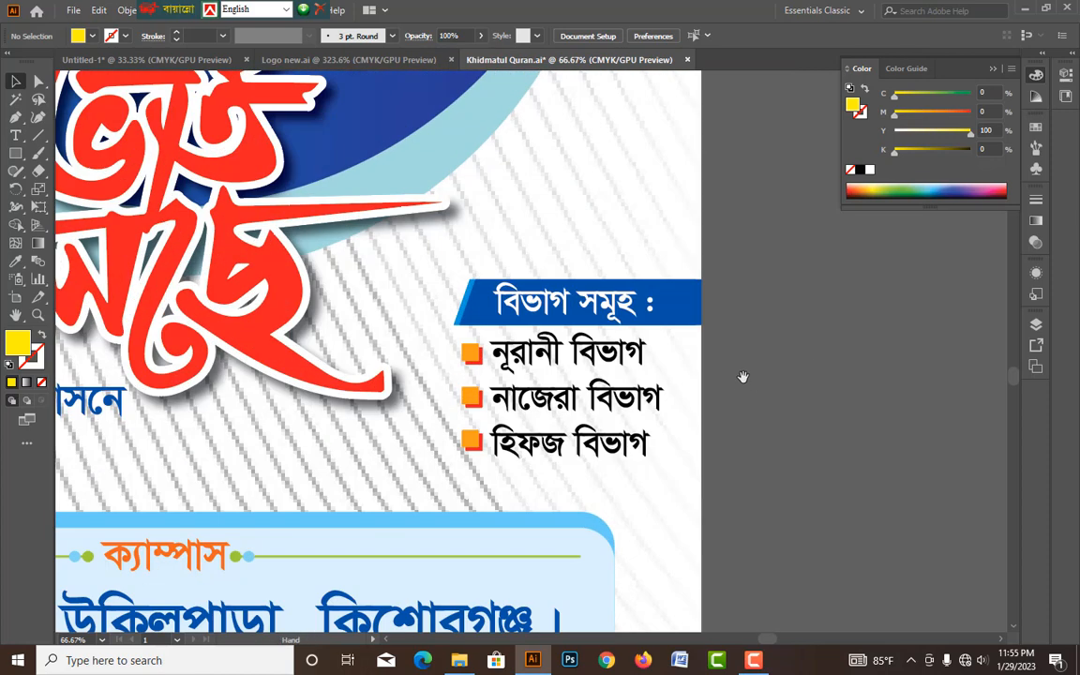
# - Copy the department list text to the empty area beside the poster and replace the copy's text with "আবাসিক"
pyautogui.hotkey('ctrl', '+')
pyautogui.moveTo(497, 413); pyautogui.dragTo(774, 413)
pyautogui.doubleClick(773, 412)
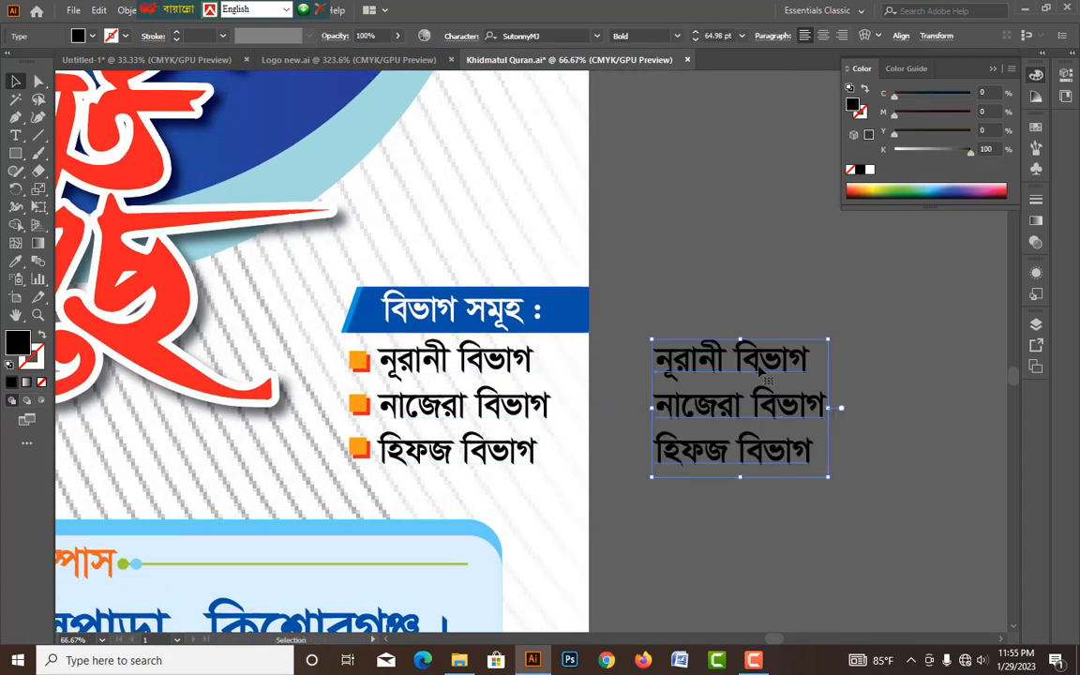
pyautogui.tripleClick(762, 366)
pyautogui.hotkey('ctrl', 'a')
pyautogui.press('Delete')
pyautogui.write('আ')
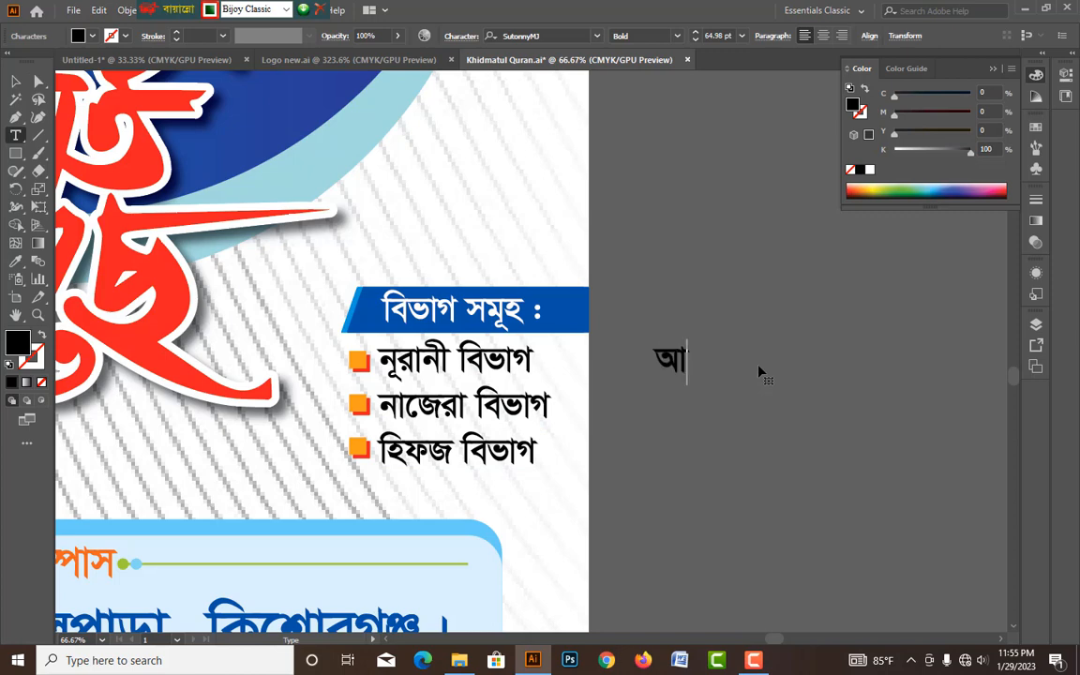
pyautogui.write('বাসিক')
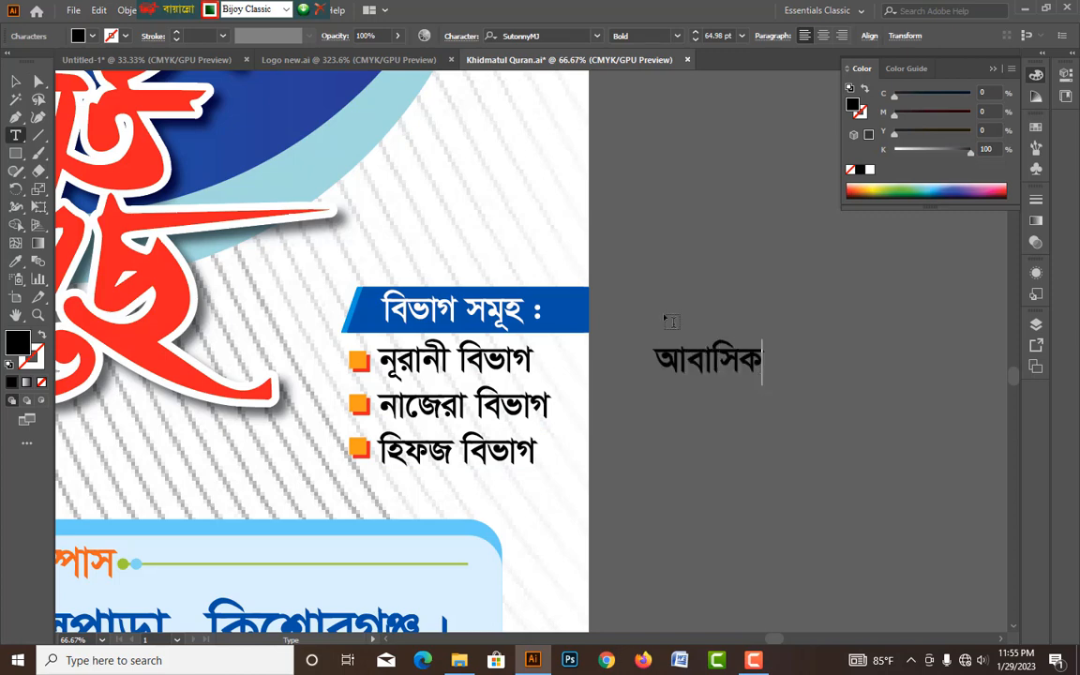
pyautogui.click(21, 83)
pyautogui.click(733, 319)
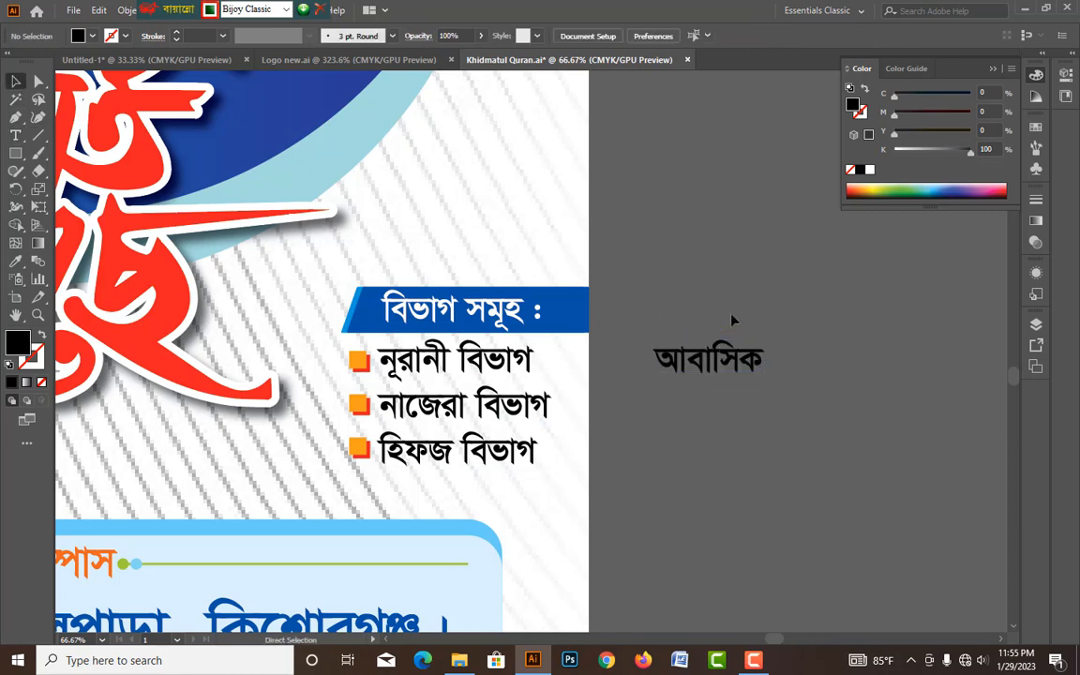
# - Draw a green rectangle (C 86.41, M 17.63, Y 100, K 3.82) covering "আবাসিক" and send it behind the text
pyautogui.hotkey('ctrl', 'alt', 'b')
pyautogui.hotkey('ctrl', '+')
pyautogui.hotkey('ctrl', '+')
pyautogui.moveTo(683, 337); pyautogui.dragTo(301, 339)
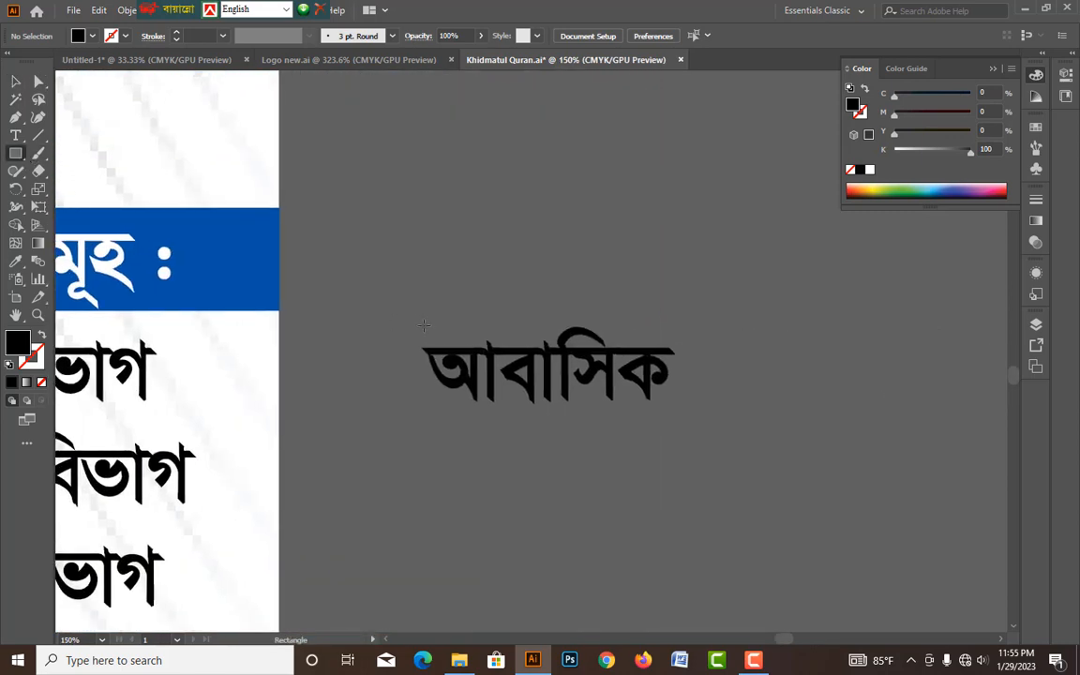
pyautogui.moveTo(419, 324); pyautogui.dragTo(678, 414)
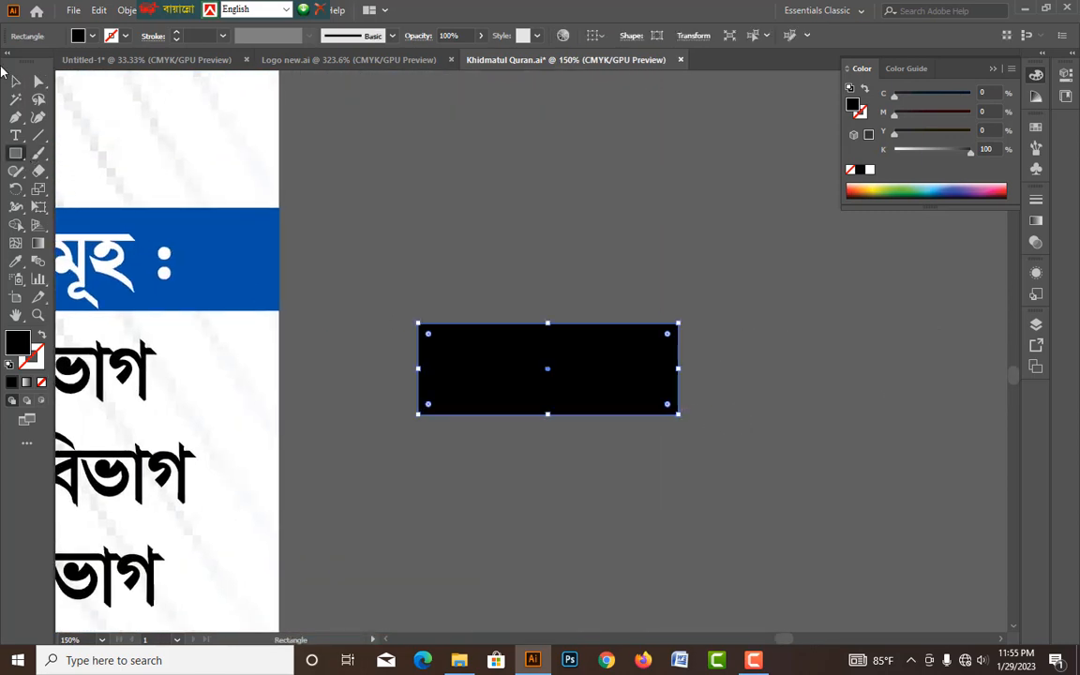
pyautogui.click(15, 81)
pyautogui.click(92, 36)
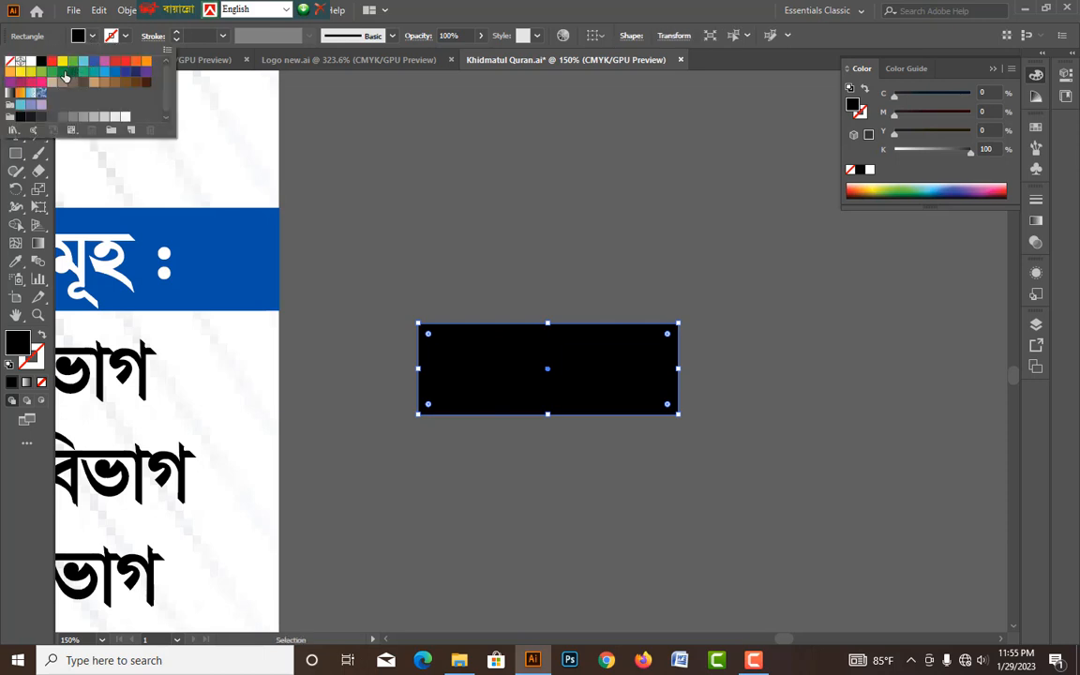
pyautogui.click(62, 72)
pyautogui.hotkey('ctrl', 'shift', '[')
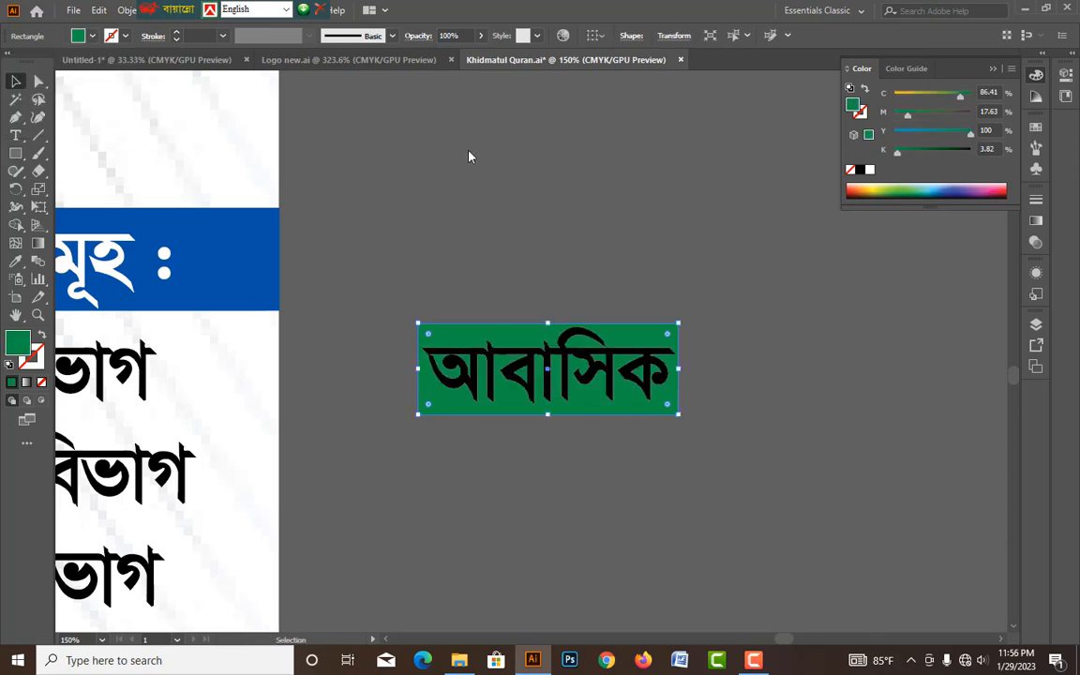
# - Pull the green rectangle's two upper corners outward so the shape becomes a trapezoid wider at the top
pyautogui.click(623, 218)
pyautogui.click(673, 330)
pyautogui.click(39, 82)
pyautogui.moveTo(419, 326); pyautogui.dragTo(388, 323)
pyautogui.moveTo(679, 326); pyautogui.dragTo(706, 322)
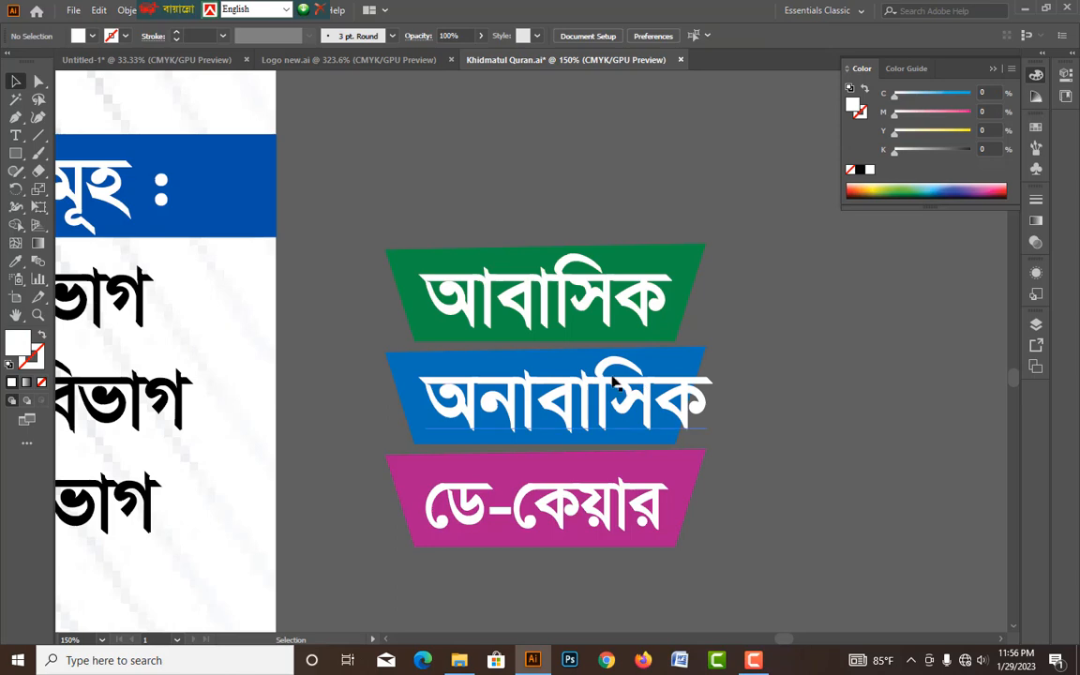
# - Narrow the "অনাবাসিক" text so it fits inside the blue trapezoid
pyautogui.moveTo(609, 394); pyautogui.dragTo(605, 394)
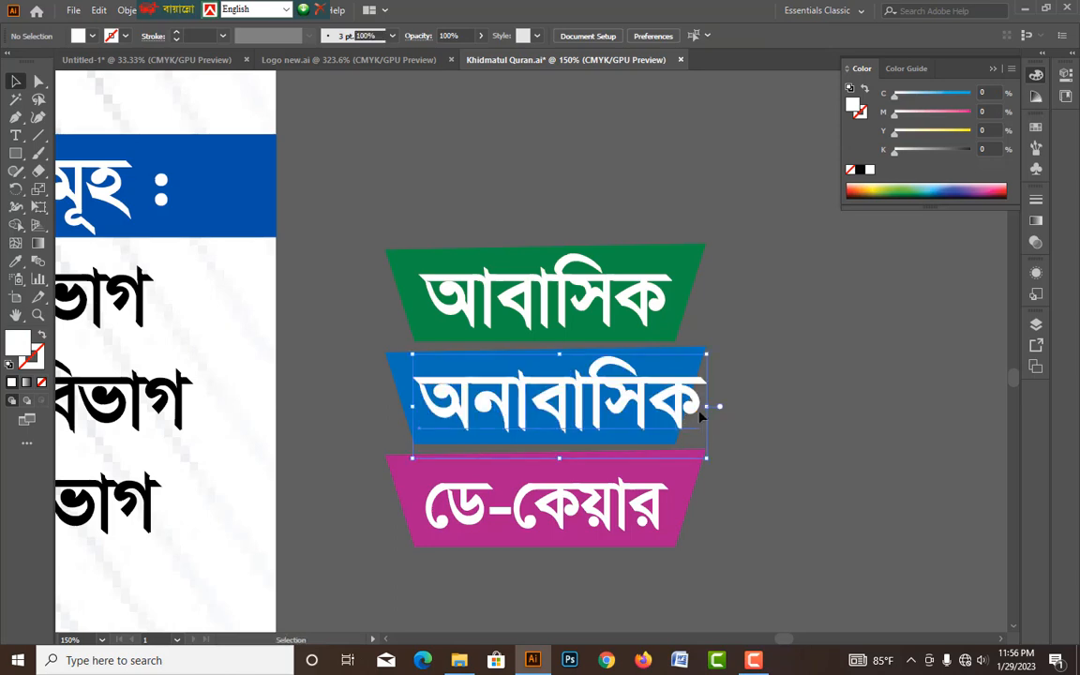
pyautogui.moveTo(709, 409); pyautogui.dragTo(674, 416)
pyautogui.click(873, 436)
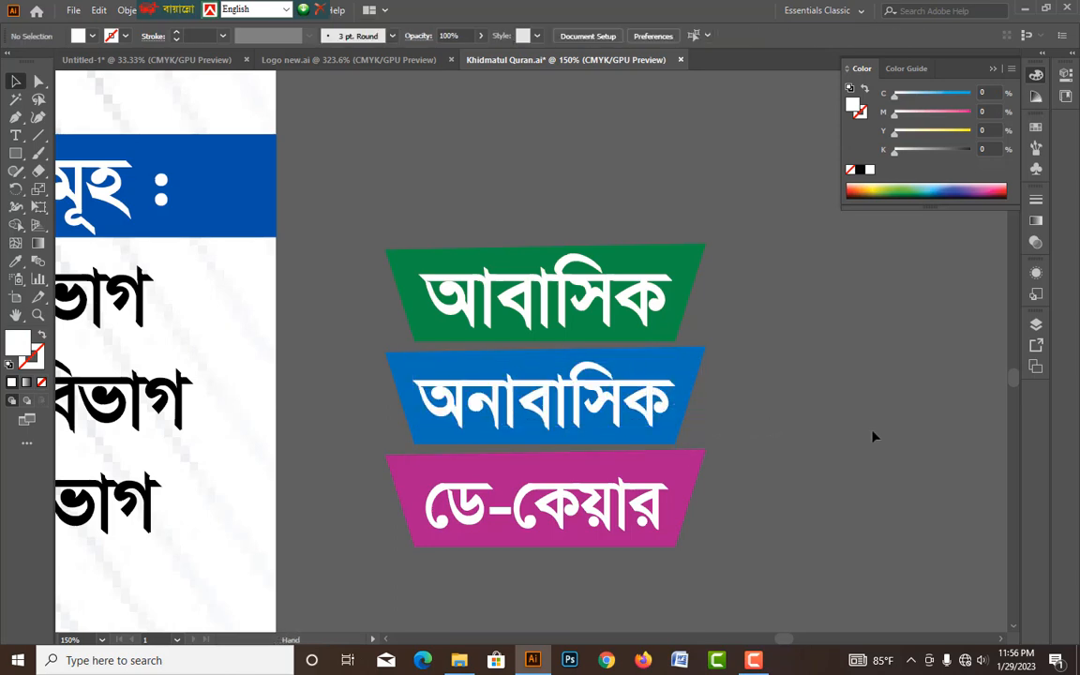
# - Move the three coloured labels as a group onto the poster, left of the admission lettering
pyautogui.hotkey('ctrl', '-')
pyautogui.hotkey('ctrl', '-')
pyautogui.hotkey('ctrl', '-')
pyautogui.hotkey('ctrl', '-')
pyautogui.moveTo(744, 470); pyautogui.dragTo(767, 485)
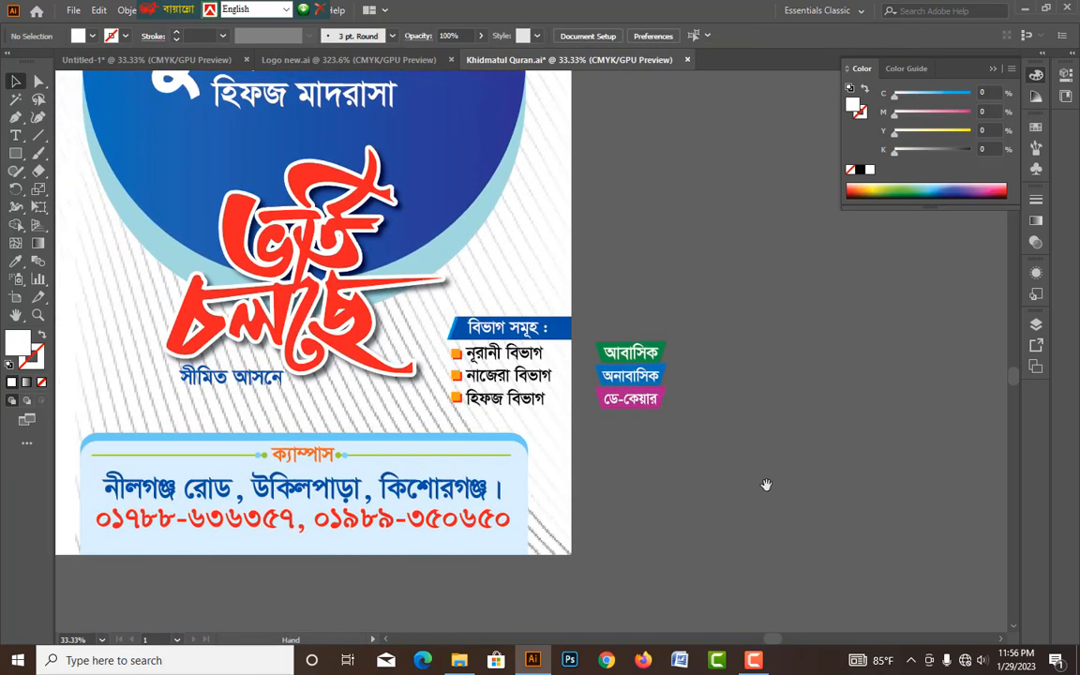
pyautogui.moveTo(643, 330); pyautogui.dragTo(874, 414)
pyautogui.click(873, 413)
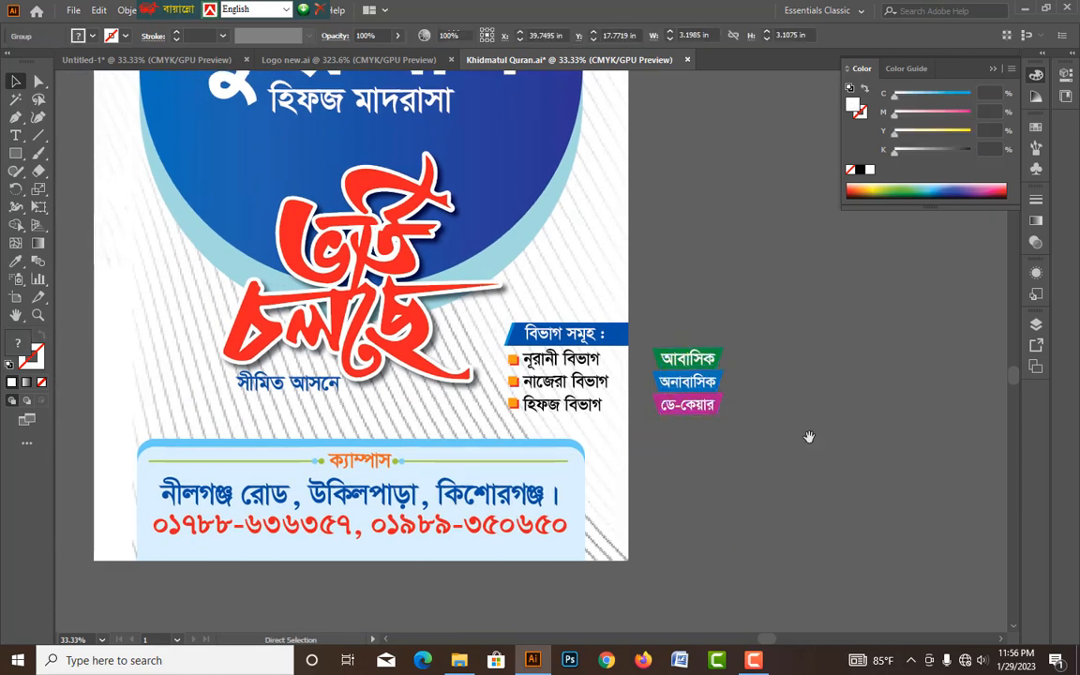
pyautogui.moveTo(696, 428); pyautogui.dragTo(269, 314)
pyautogui.moveTo(259, 259); pyautogui.dragTo(259, 255)
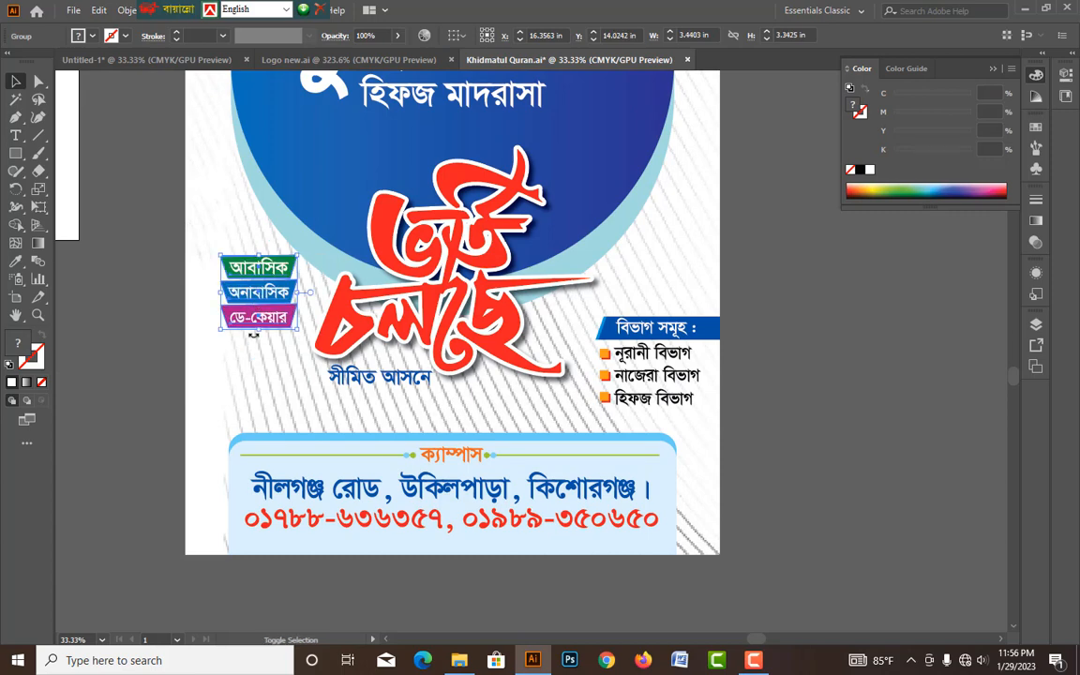
# - Enlarge the label group, lower it to the height of the department list, and save the poster
pyautogui.moveTo(258, 331); pyautogui.dragTo(264, 349)
pyautogui.moveTo(265, 351); pyautogui.dragTo(266, 361)
pyautogui.moveTo(265, 362)
pyautogui.mouseDown()
pyautogui.moveTo(264, 380)
pyautogui.moveTo(281, 377)
pyautogui.mouseUp()
pyautogui.click(744, 339)
pyautogui.hotkey('ctrl', '-')
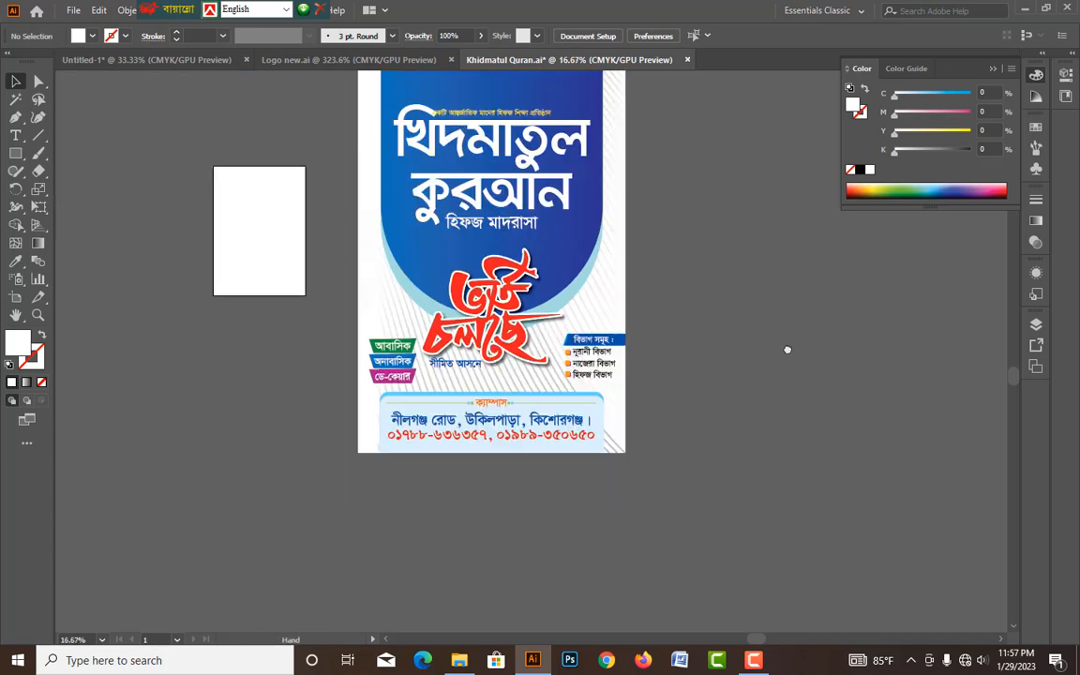
pyautogui.moveTo(787, 350); pyautogui.dragTo(787, 351)
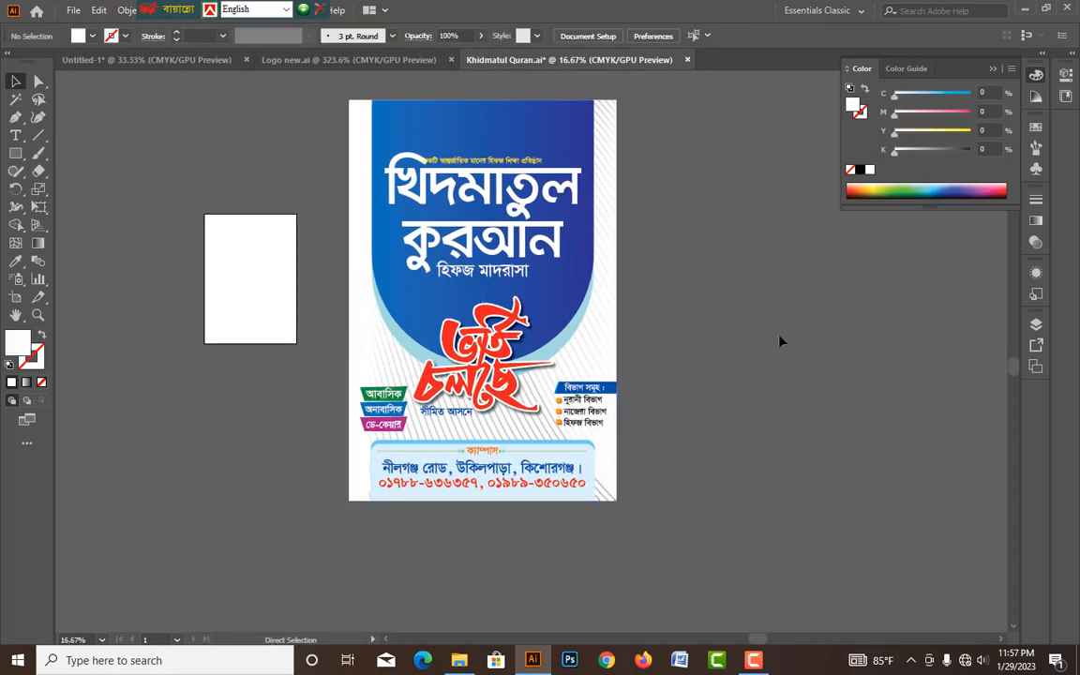
pyautogui.hotkey('ctrl', 's')
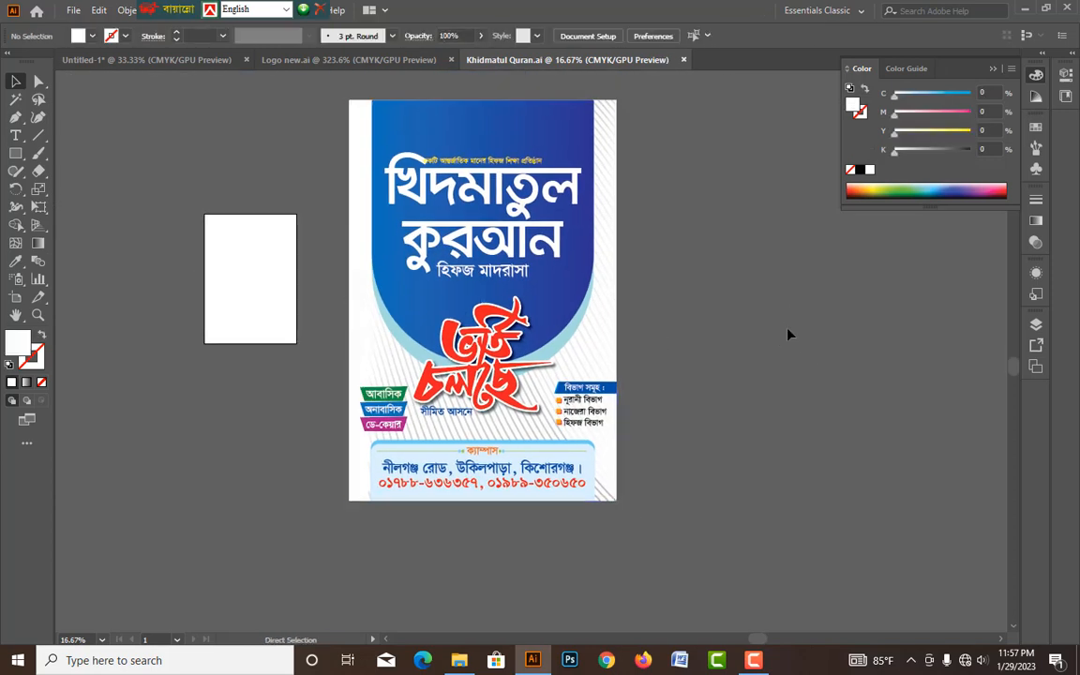
# - Shift the yellow tagline above the title slightly to the right, clear of the first letter's curve
pyautogui.hotkey('ctrl', '+')
pyautogui.scroll(3, 553, 176)
pyautogui.moveTo(551, 174); pyautogui.dragTo(554, 176)
pyautogui.click(789, 296)
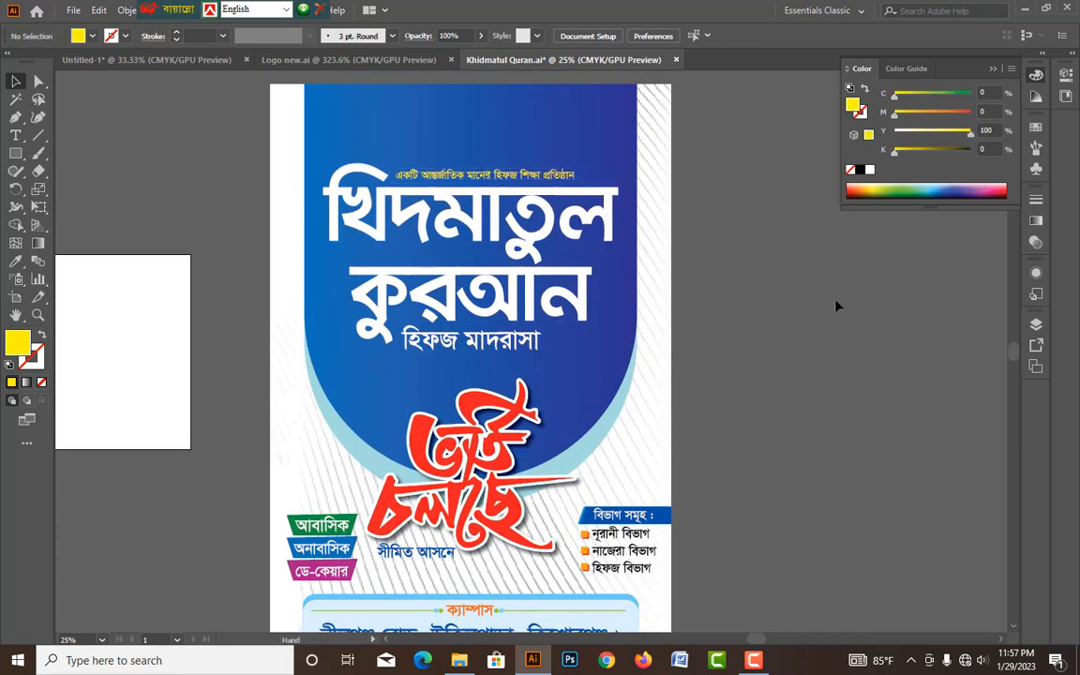
# - Copy the round pen-and-book logo from Logo new.ai into the Khidmatul Quran poster and place it beside the artboard
pyautogui.click(309, 60)
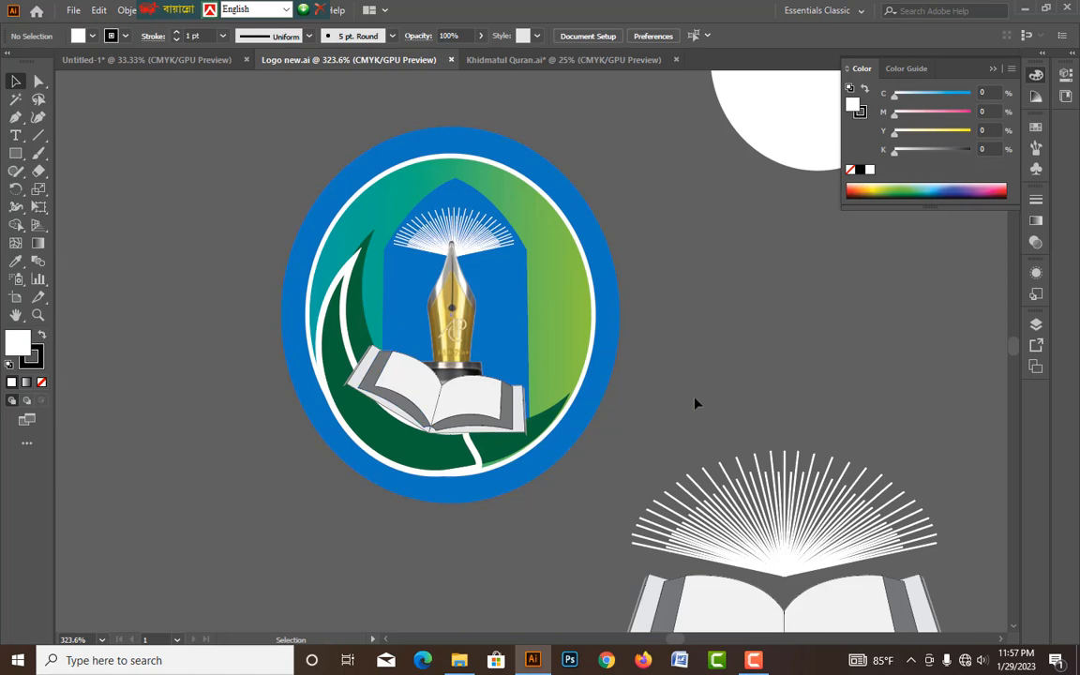
pyautogui.moveTo(584, 506); pyautogui.dragTo(585, 506)
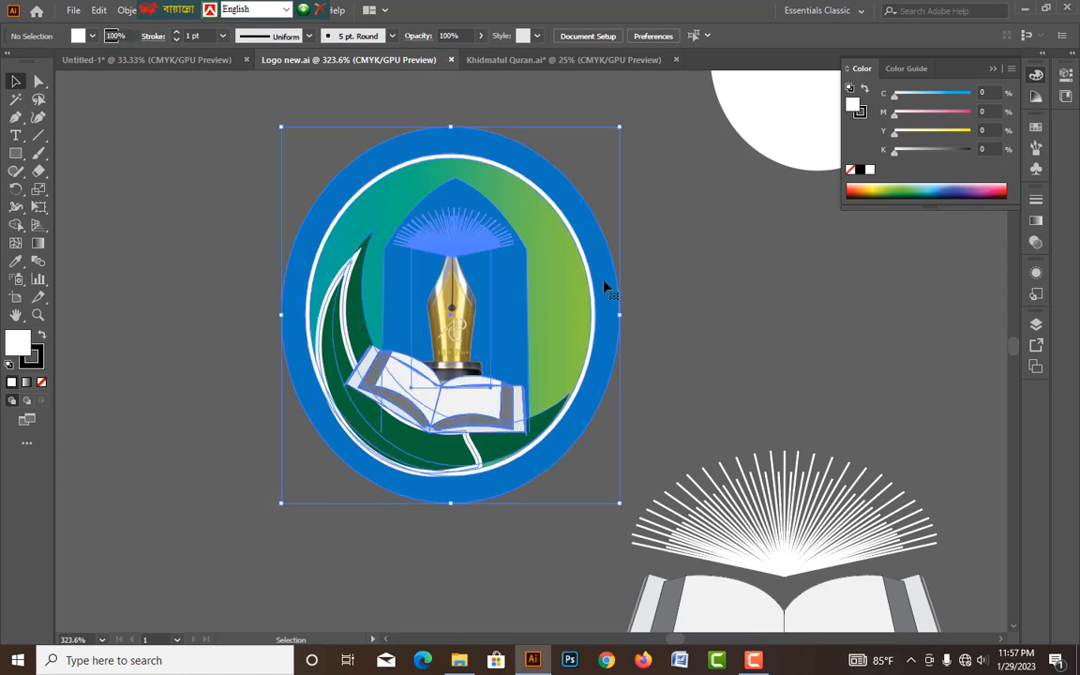
pyautogui.hotkey('ctrl', 'c')
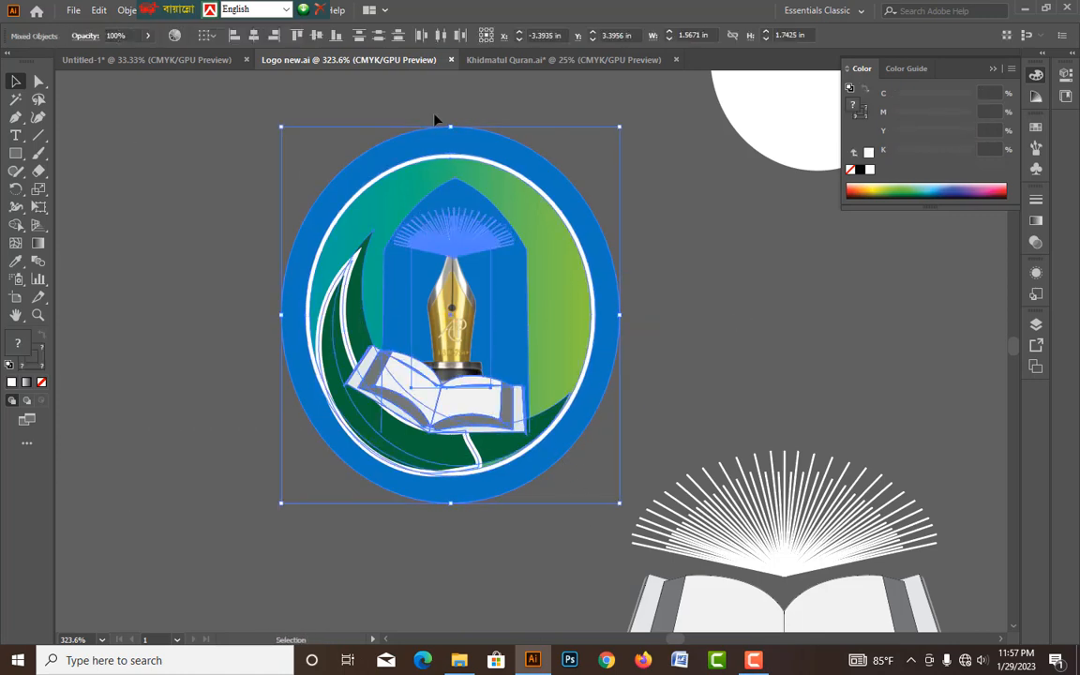
pyautogui.click(511, 60)
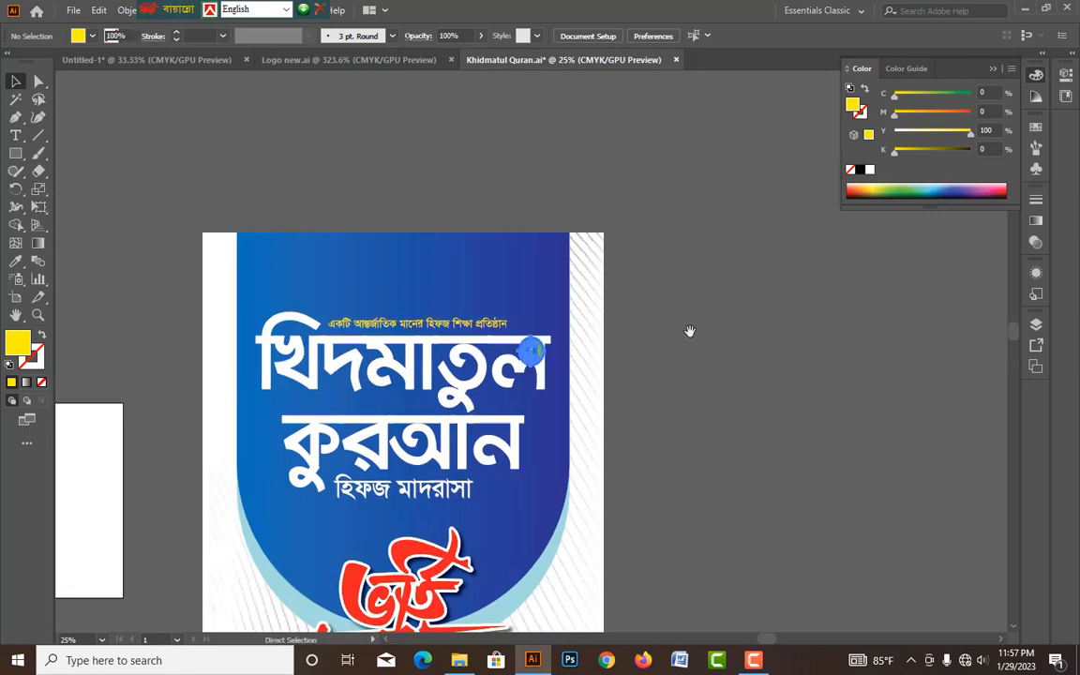
pyautogui.hotkey('ctrl', 'v')
pyautogui.moveTo(551, 357); pyautogui.dragTo(708, 341)
# - Group the pasted logo and set its width to 5 in
pyautogui.hotkey('ctrl', 'g')
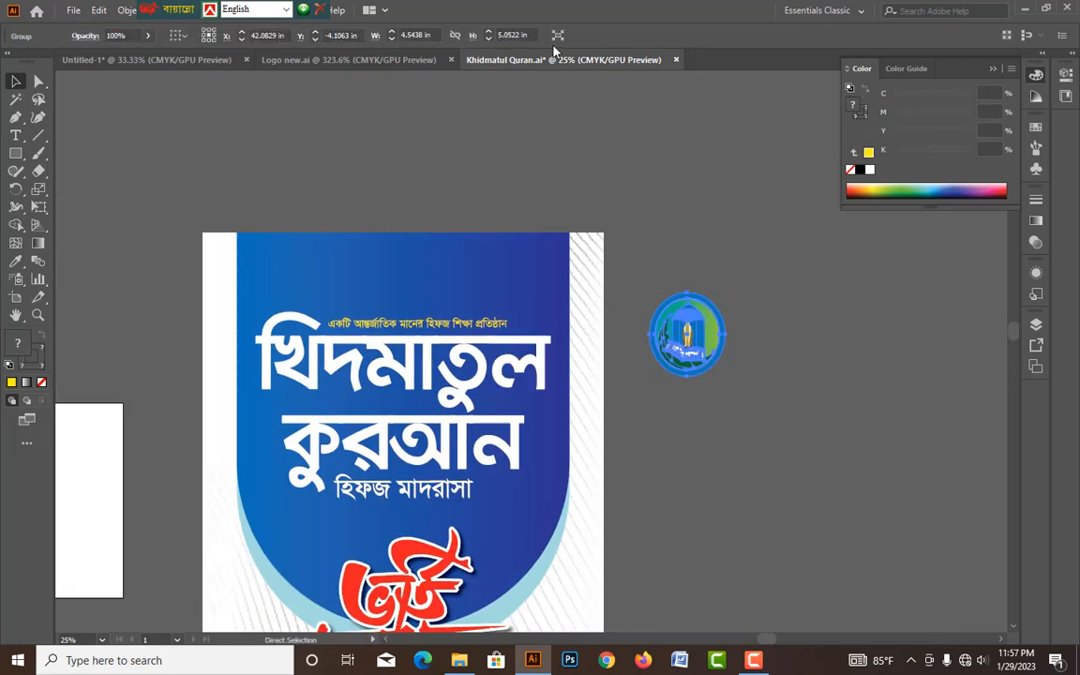
pyautogui.write('5')
pyautogui.press('Tab')
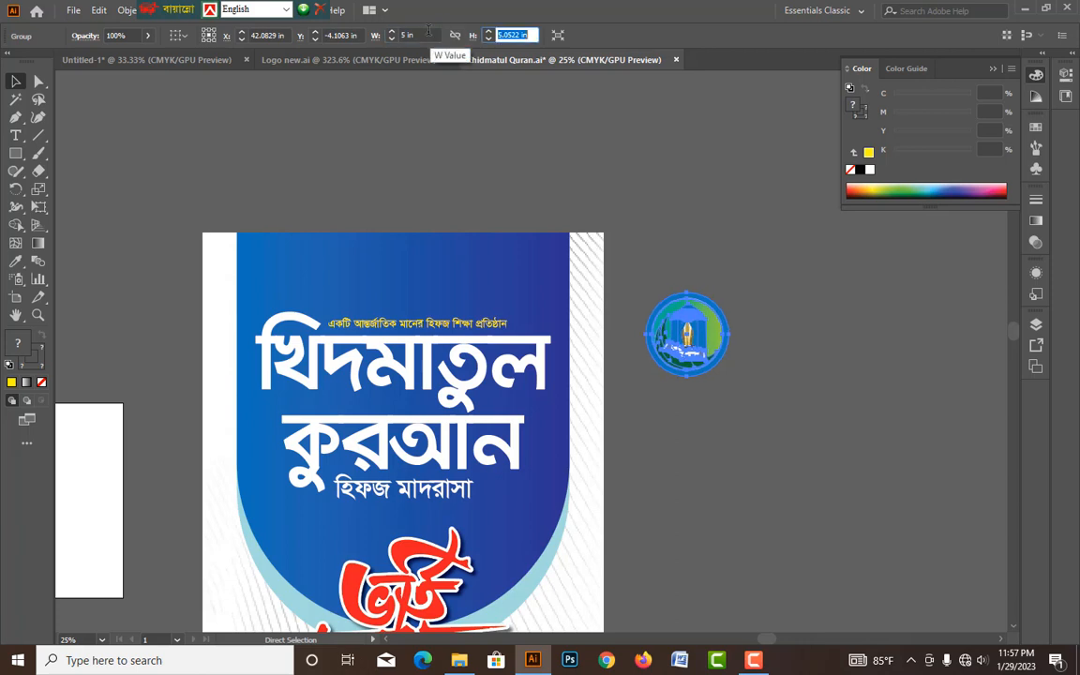
pyautogui.click(668, 132)
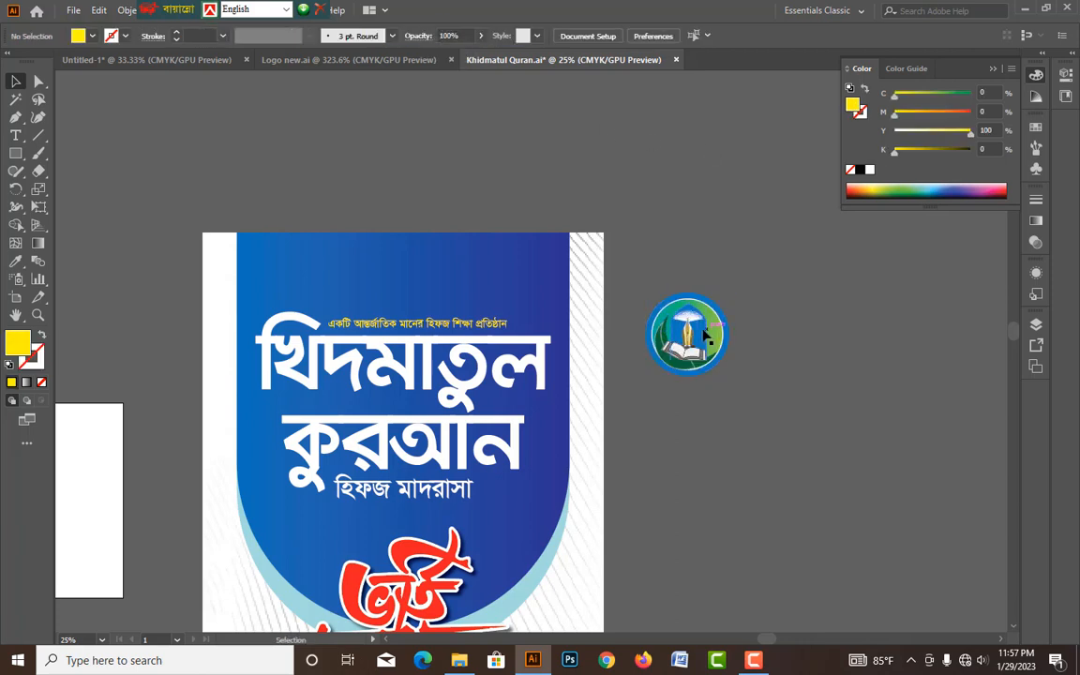
# - Place the logo centred above the yellow tagline and scale it down to about 3.86 in
pyautogui.moveTo(704, 337); pyautogui.dragTo(417, 295)
pyautogui.click(501, 270)
pyautogui.click(454, 198)
pyautogui.click(417, 286)
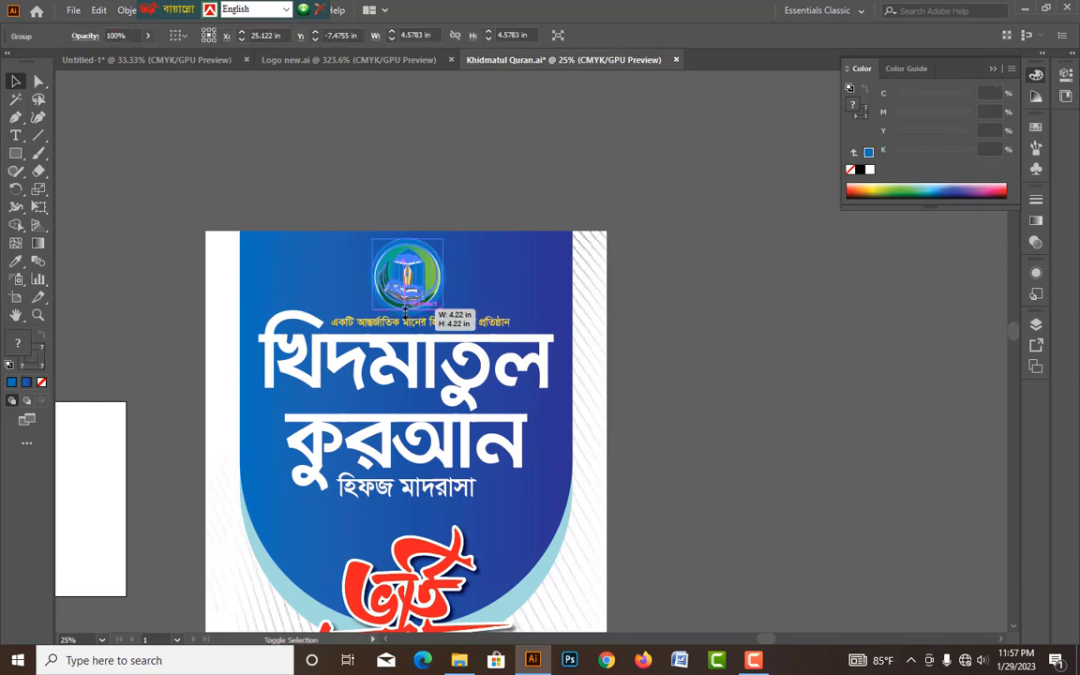
pyautogui.moveTo(409, 242); pyautogui.dragTo(407, 246)
# - Add a Multiply drop shadow to the logo with 75% opacity, 0.1 in X and Y offsets and 0.1 in blur
pyautogui.click(231, 9)
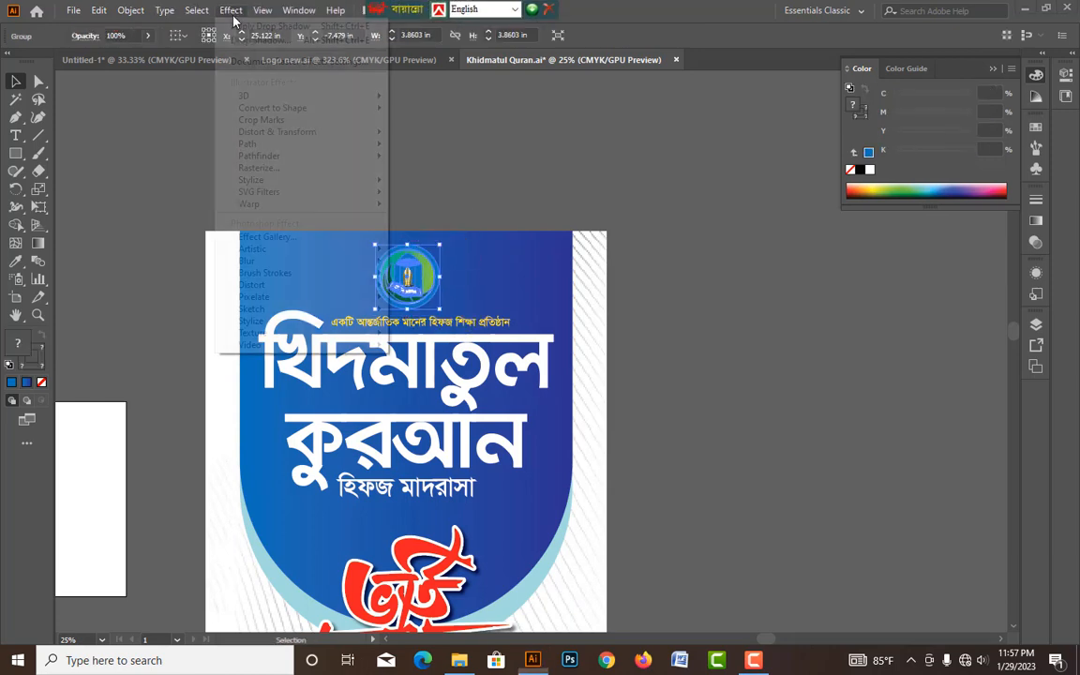
pyautogui.moveTo(375, 180)
pyautogui.click(412, 183)
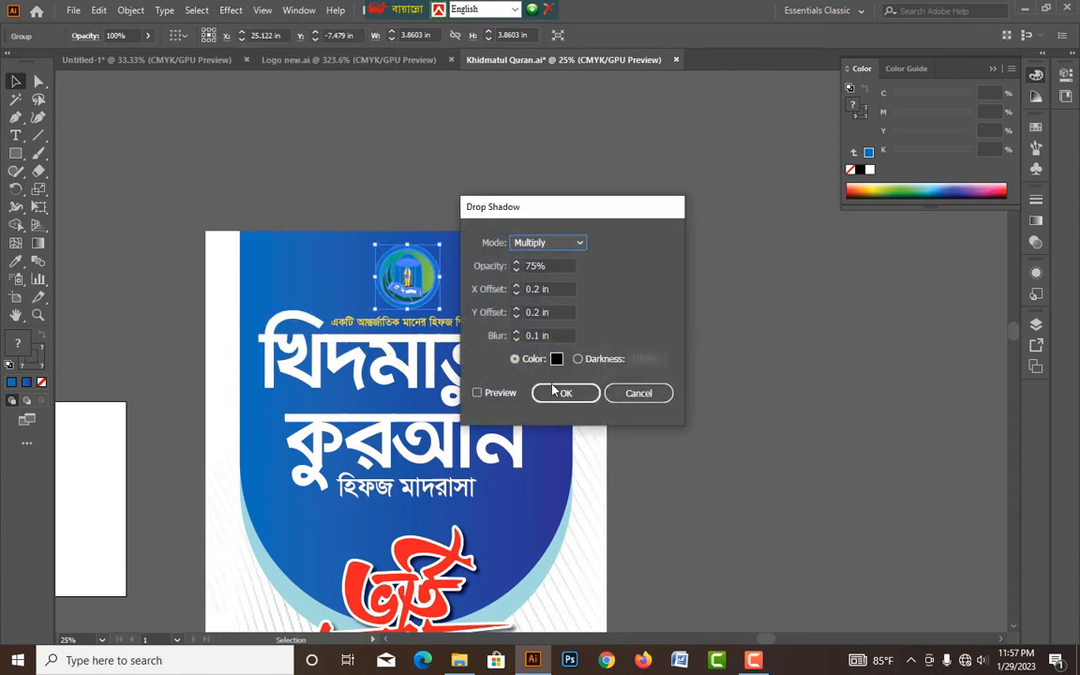
pyautogui.click(498, 397)
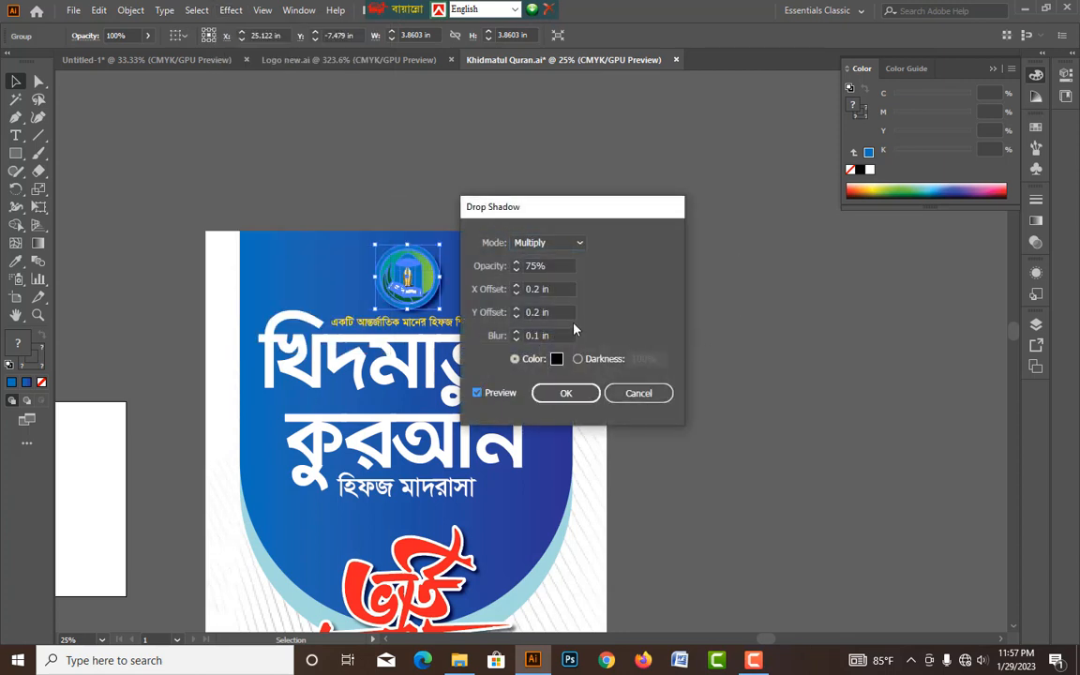
pyautogui.moveTo(555, 311); pyautogui.dragTo(526, 290)
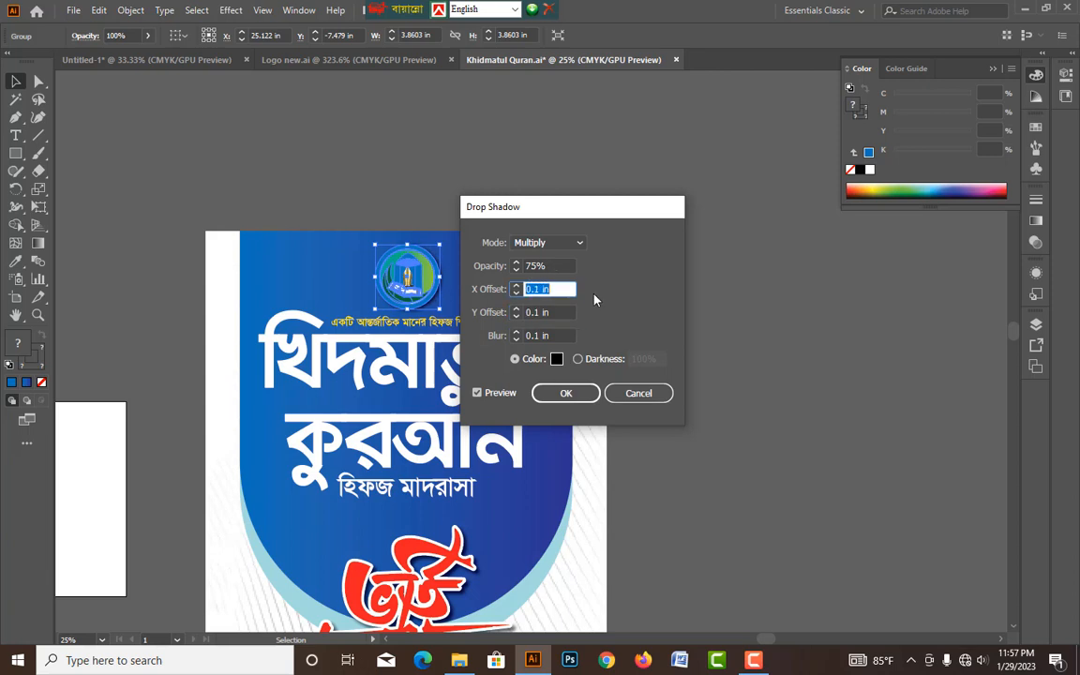
pyautogui.click(566, 393)
pyautogui.click(712, 328)
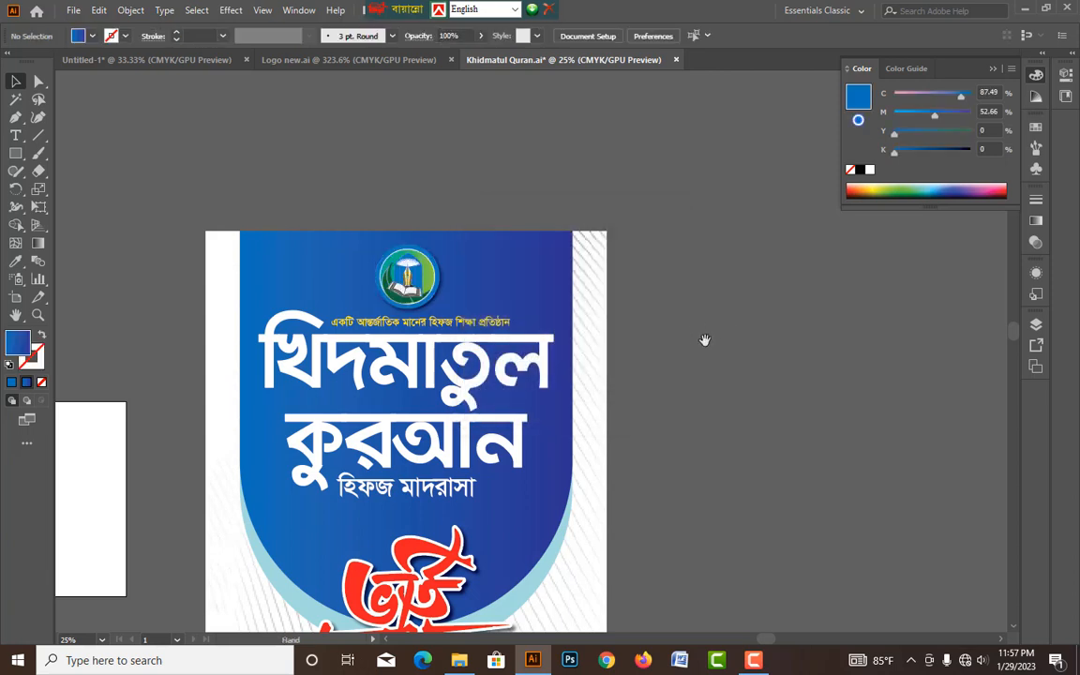
# - Save the poster with the finished logo
pyautogui.moveTo(705, 340); pyautogui.dragTo(757, 284)
pyautogui.hotkey('ctrl', '-')
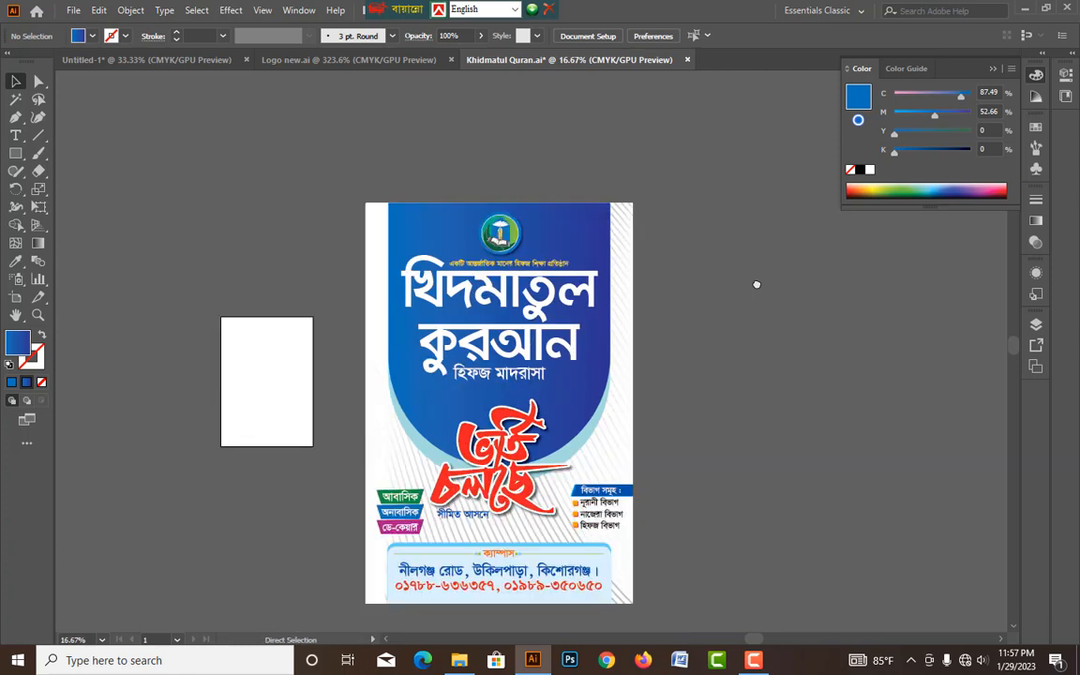
pyautogui.hotkey('ctrl', 's')
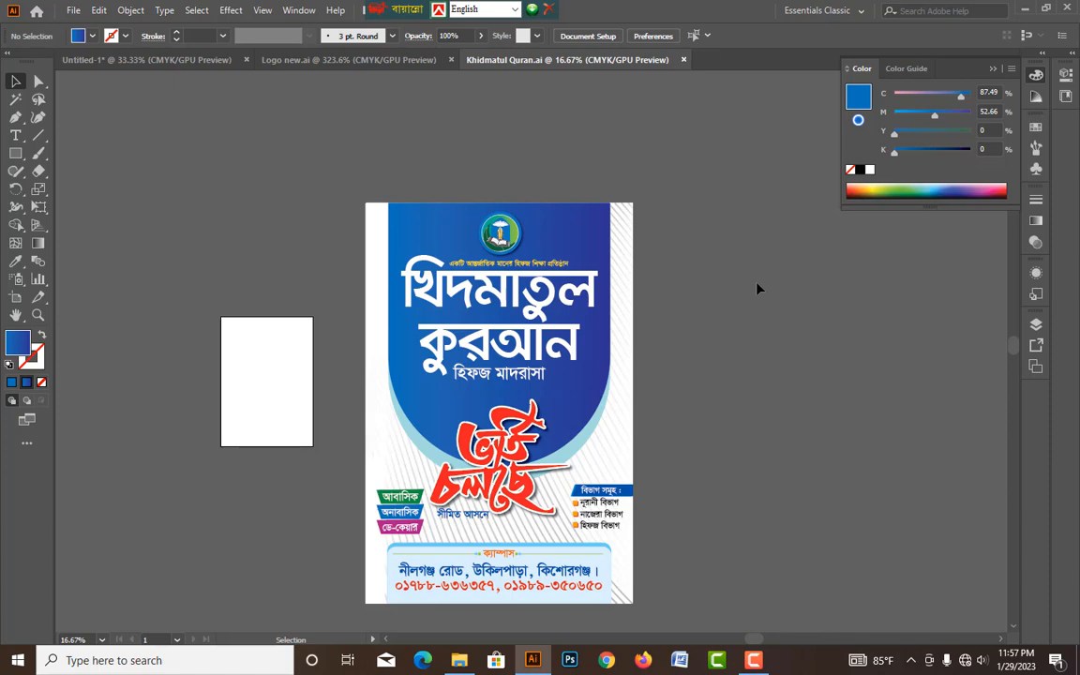
# - Move the red admission lettering slightly up, then raise "সীমিত আসনে" closer beneath it
pyautogui.moveTo(548, 413); pyautogui.dragTo(547, 393)
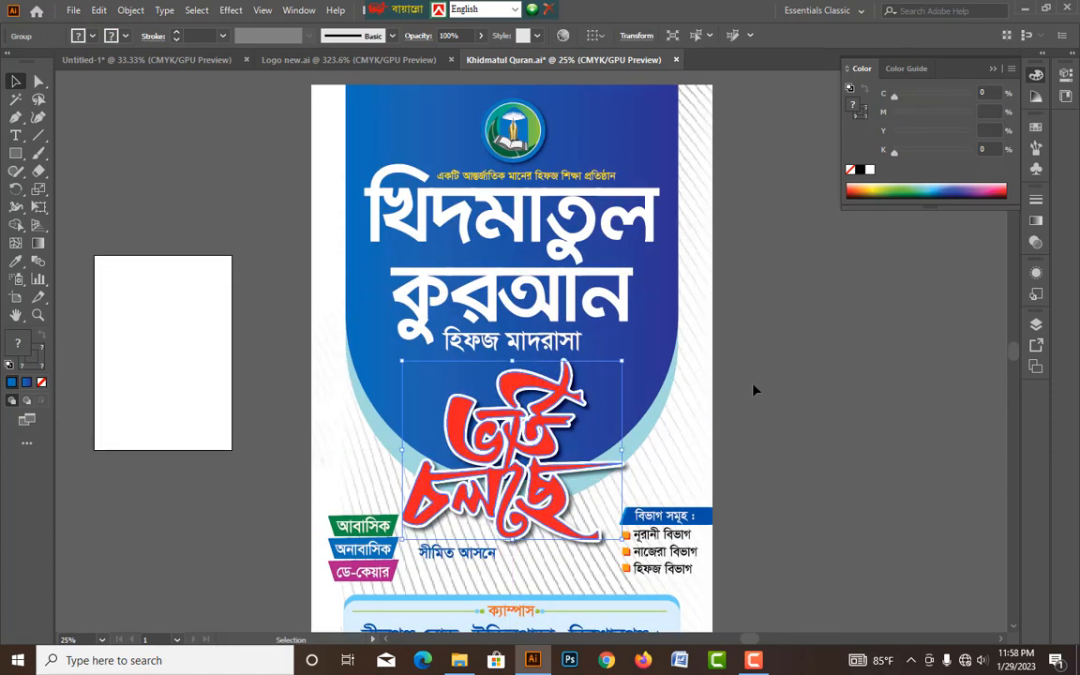
pyautogui.click(753, 390)
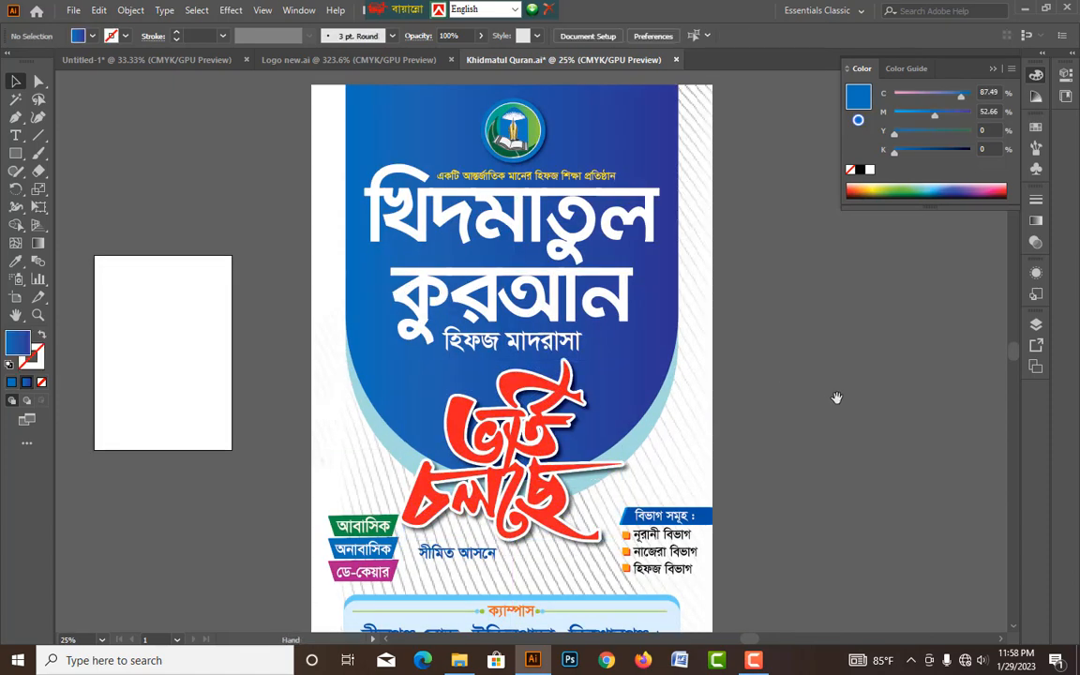
pyautogui.moveTo(836, 401); pyautogui.dragTo(839, 393)
pyautogui.moveTo(483, 546); pyautogui.dragTo(483, 539)
pyautogui.click(825, 467)
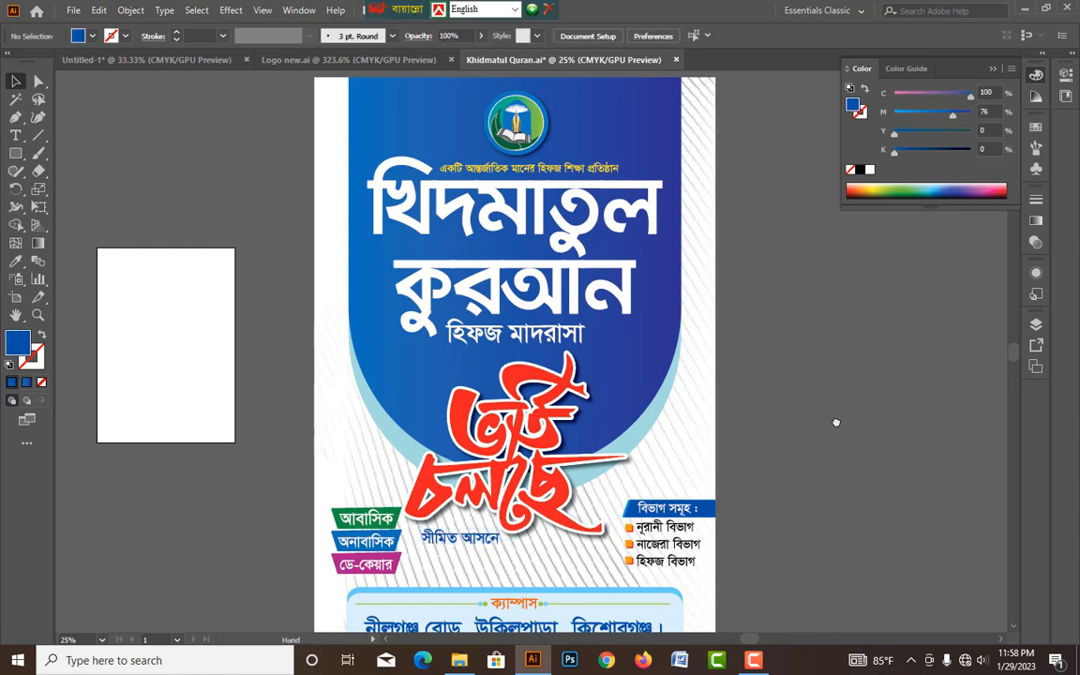
pyautogui.moveTo(846, 352); pyautogui.dragTo(824, 374)
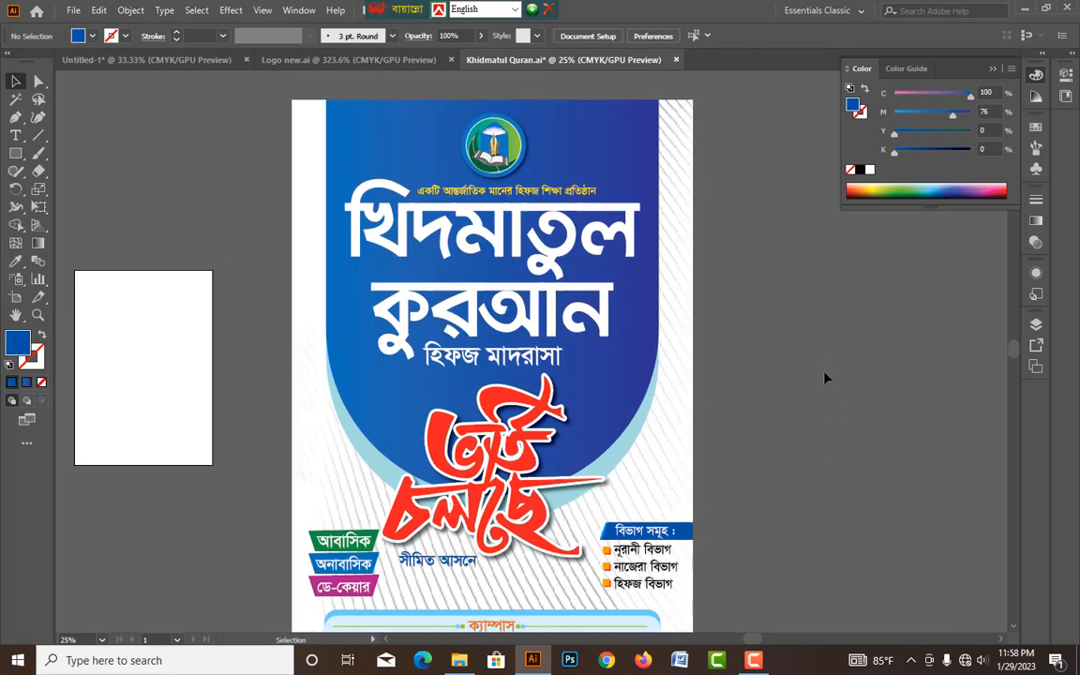
# - Save the final poster, collapse the Color panel and show the desktop
pyautogui.hotkey('ctrl', 's')
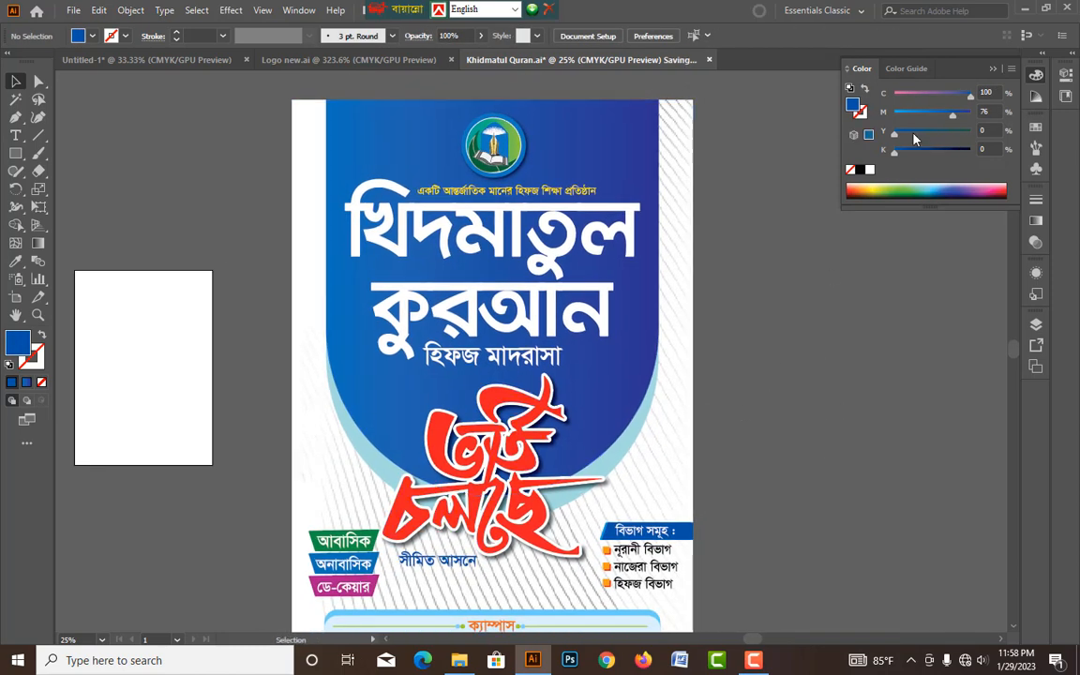
pyautogui.click(991, 69)
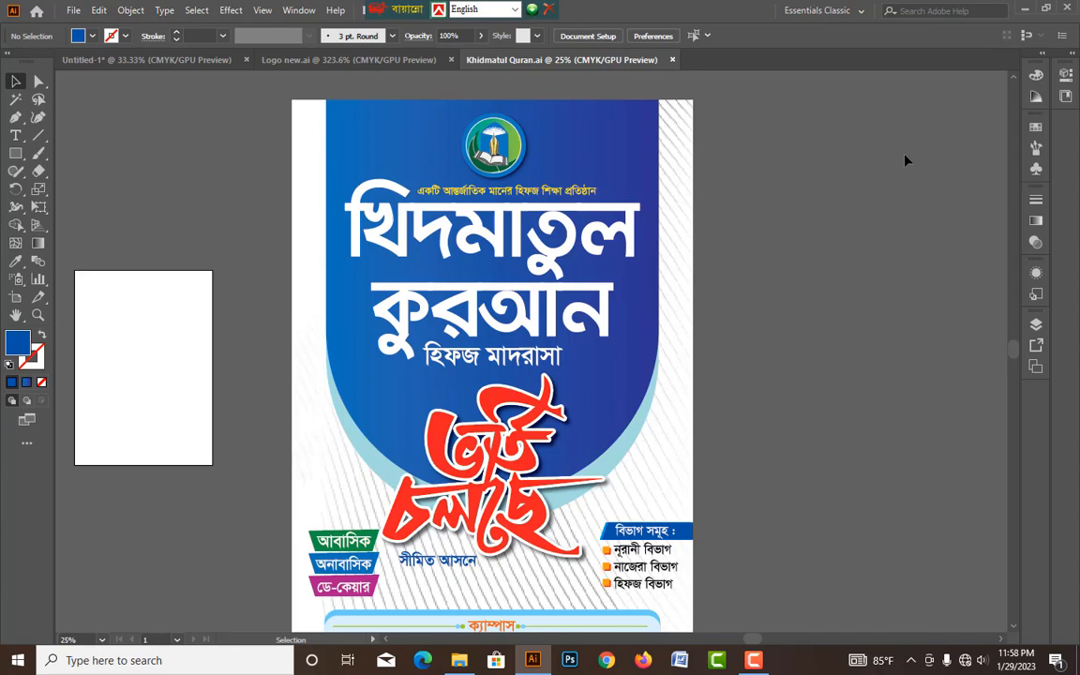
pyautogui.press('super+d')
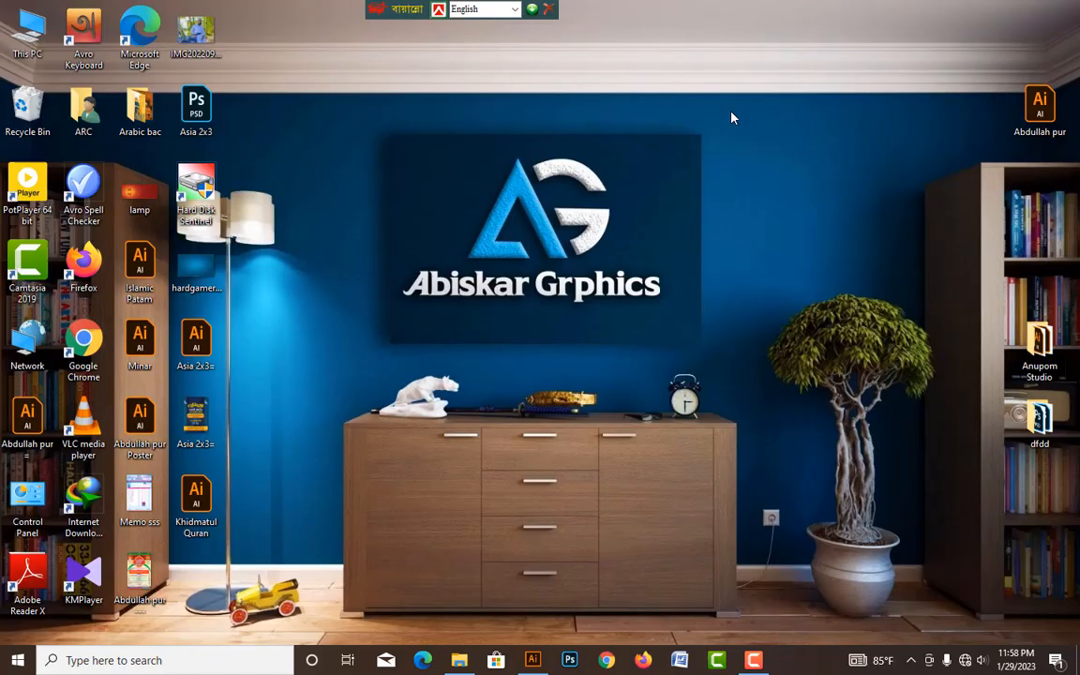